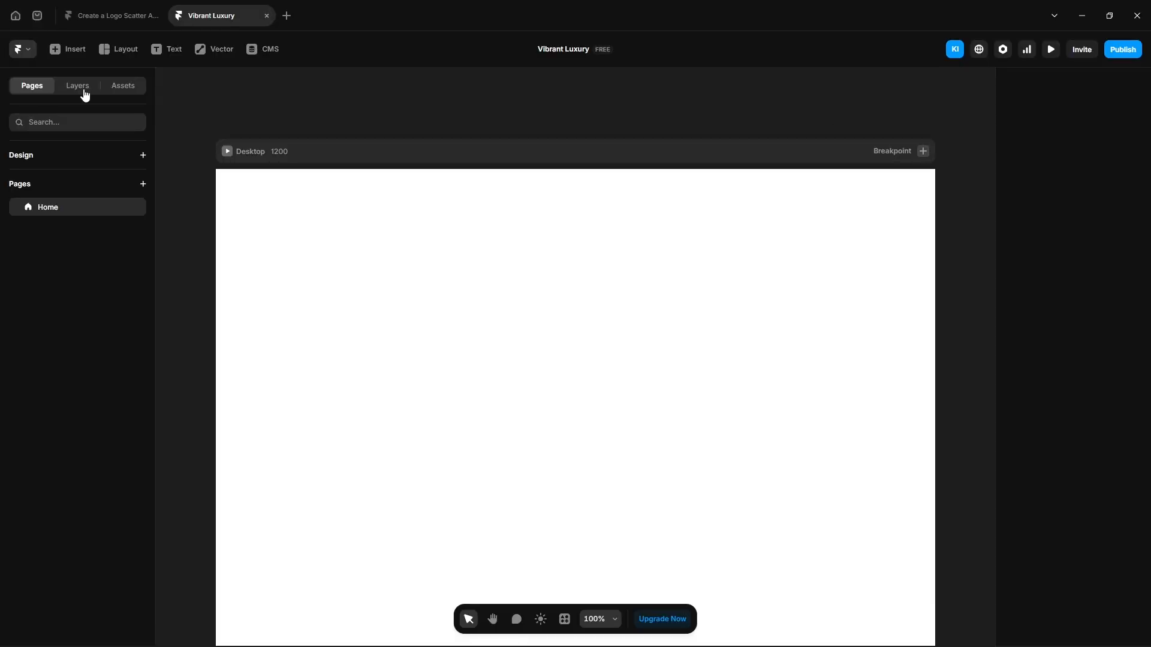
Add a stack layout to the Desktop breakpoint of the Home page
left_click(82, 90)
left_click(82, 185)
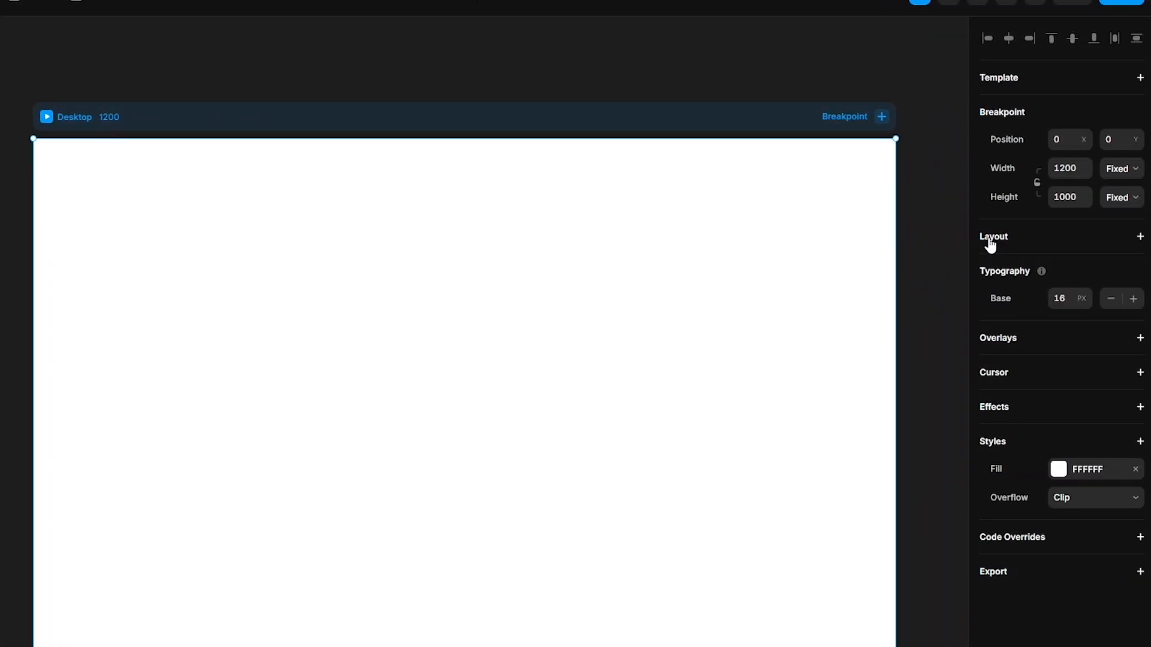
left_click(990, 239)
Draw a frame inside the Desktop breakpoint and size it to Fill width and 100vh viewport height
key("f")
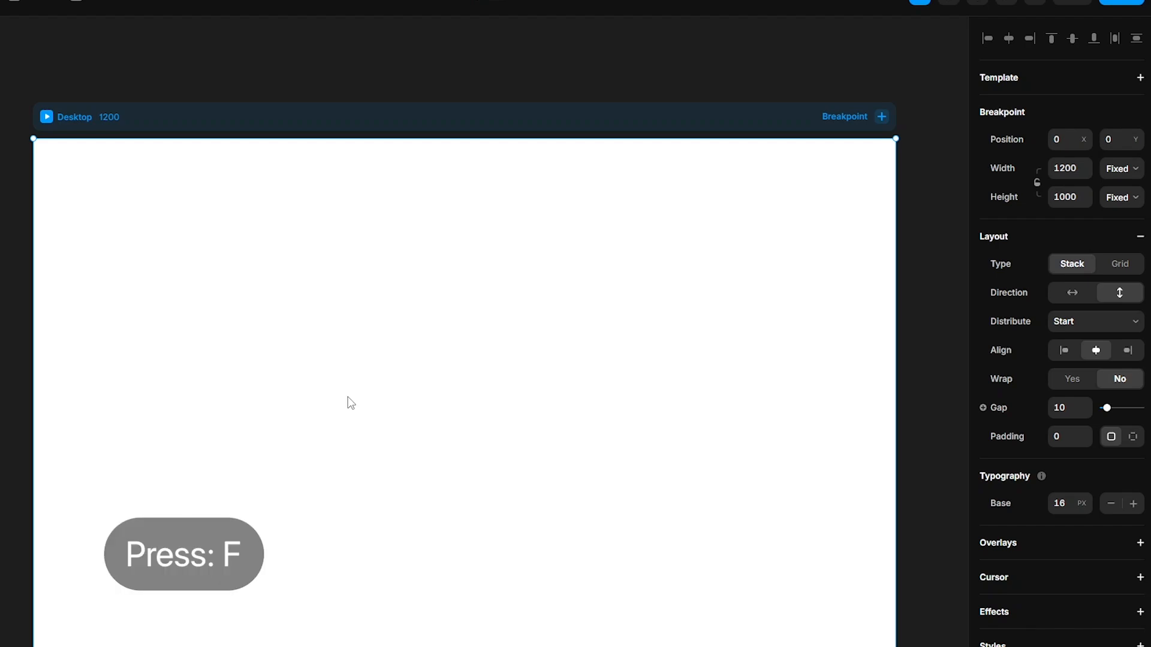
left_click_drag(252, 221, 634, 511)
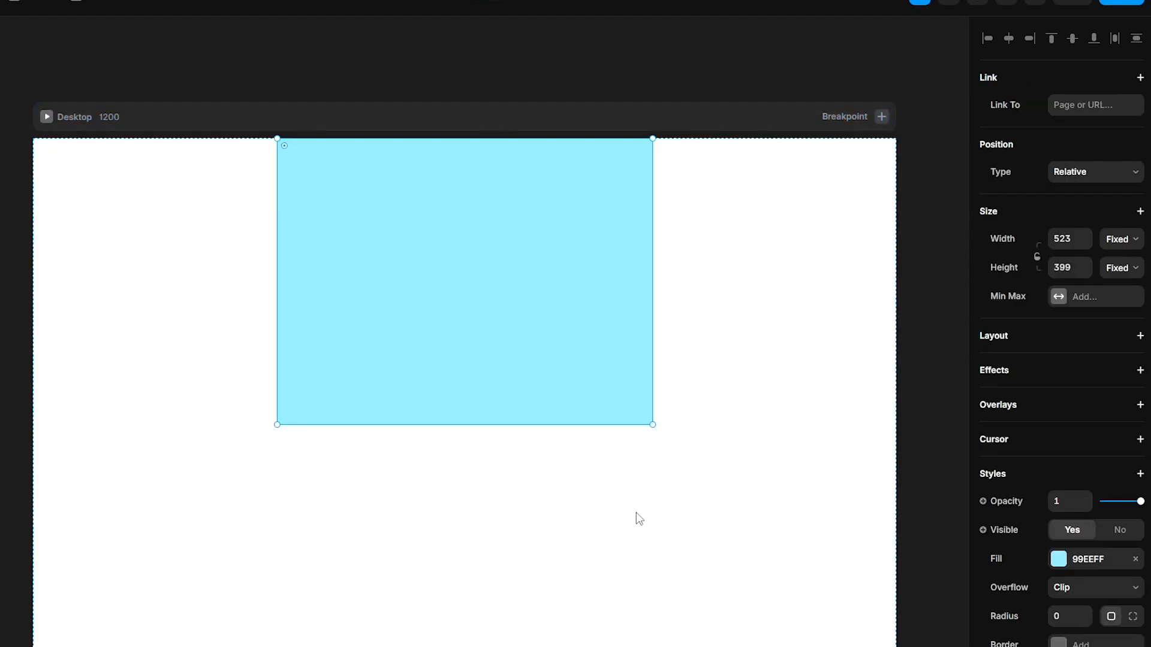
left_click(1121, 239)
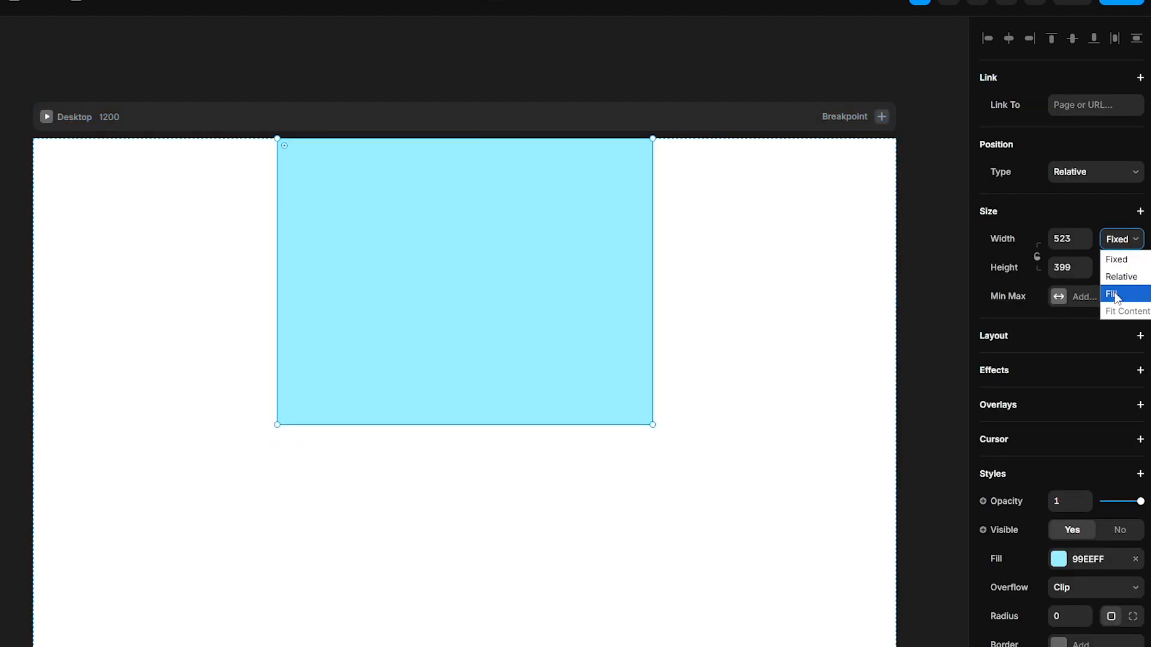
left_click(1112, 293)
left_click(1122, 268)
left_click(1129, 358)
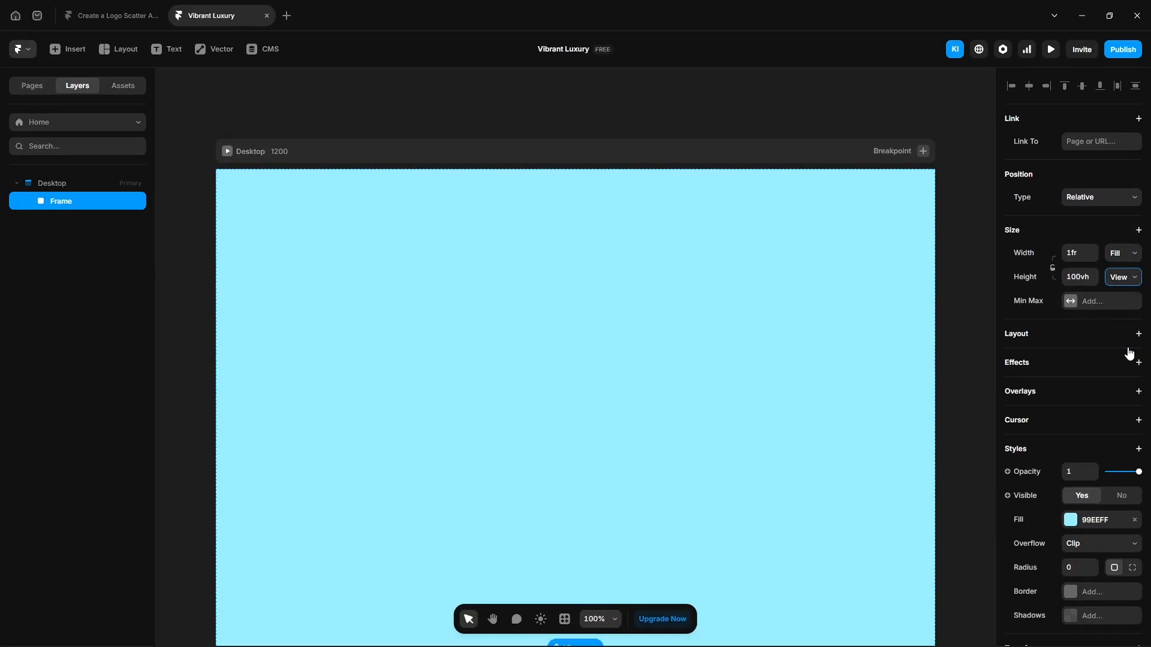
Turn the frame into a stack without a fill and rename it as "Text and logos"
left_click(1134, 520)
left_click(1035, 345)
double_click(86, 201)
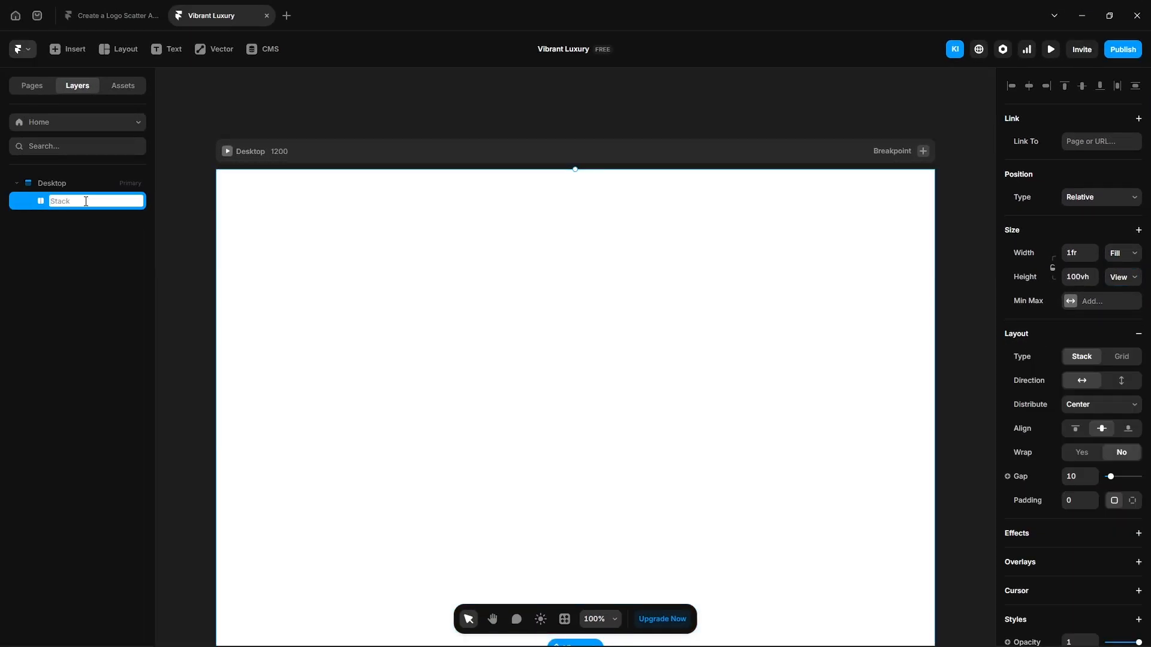
type("Text and logo")
key("Return")
Add a text layer reading "Built for teams that want" inside the Text and logos stack
key("shift+1")
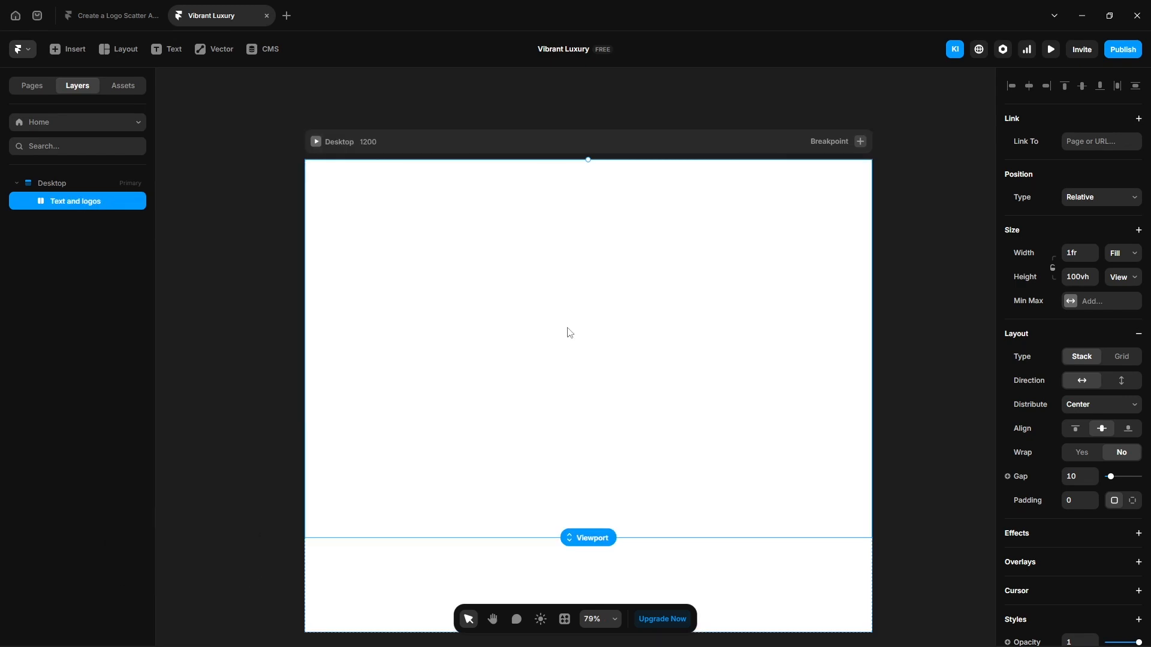
key("t")
left_click(563, 282)
type("Built for teams that want")
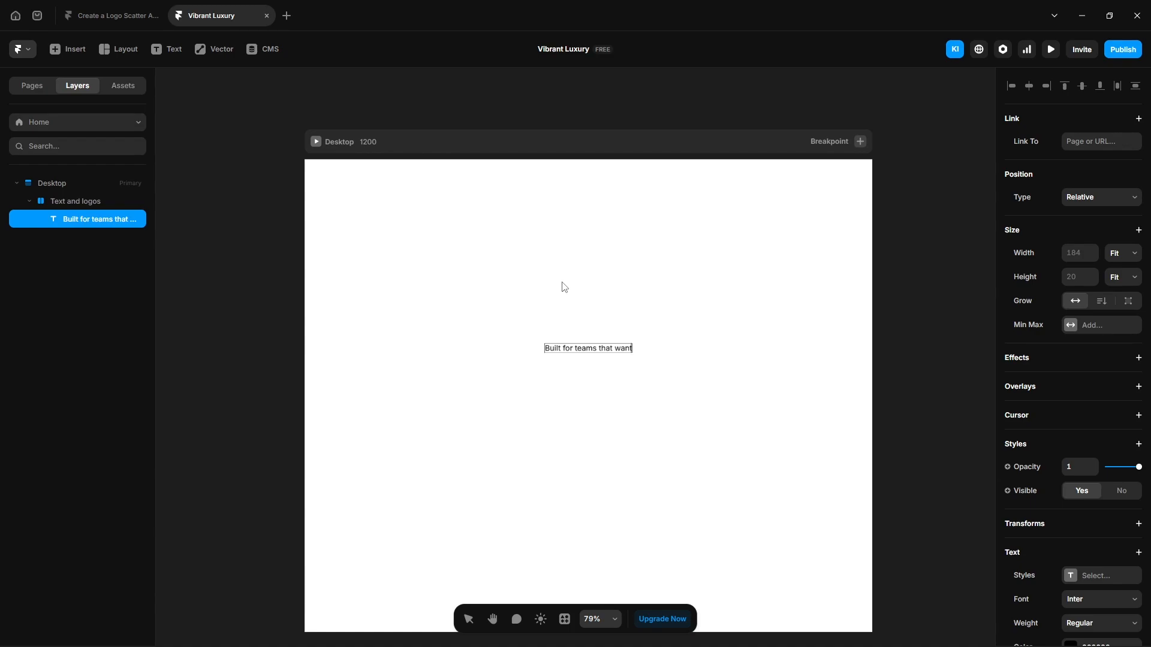
Set the whole "Built for teams that want" text to the Inter Display font at 24 px
key("ctrl+a")
left_click(1102, 600)
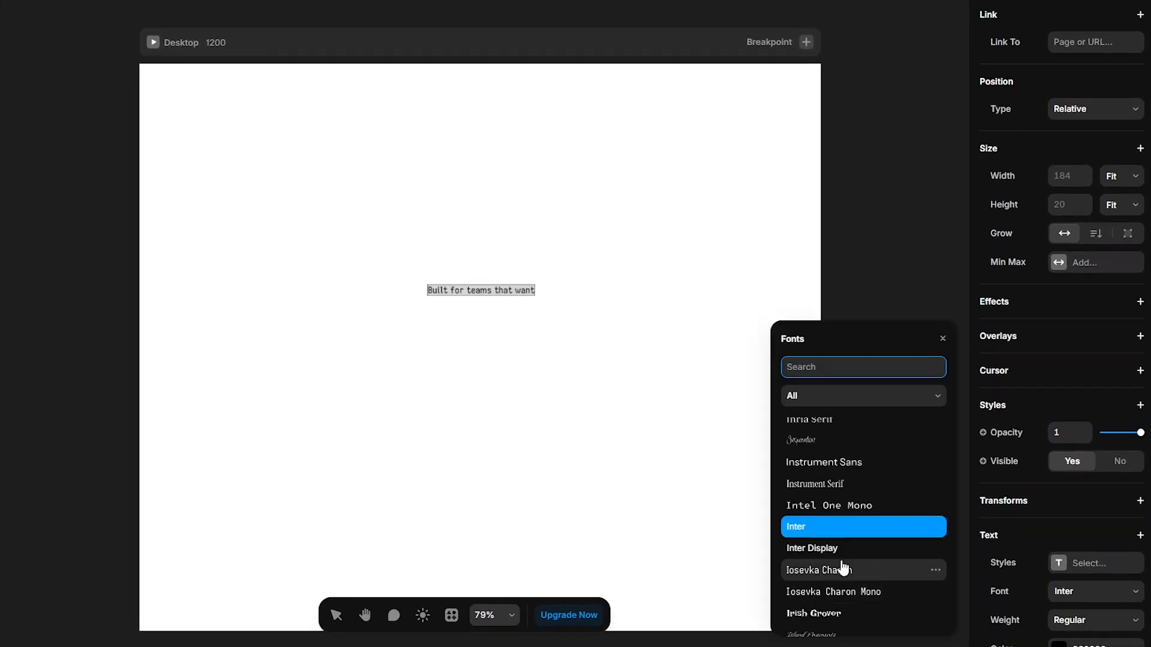
left_click(890, 563)
scroll(1074, 551, "down", 3)
left_click(1068, 534)
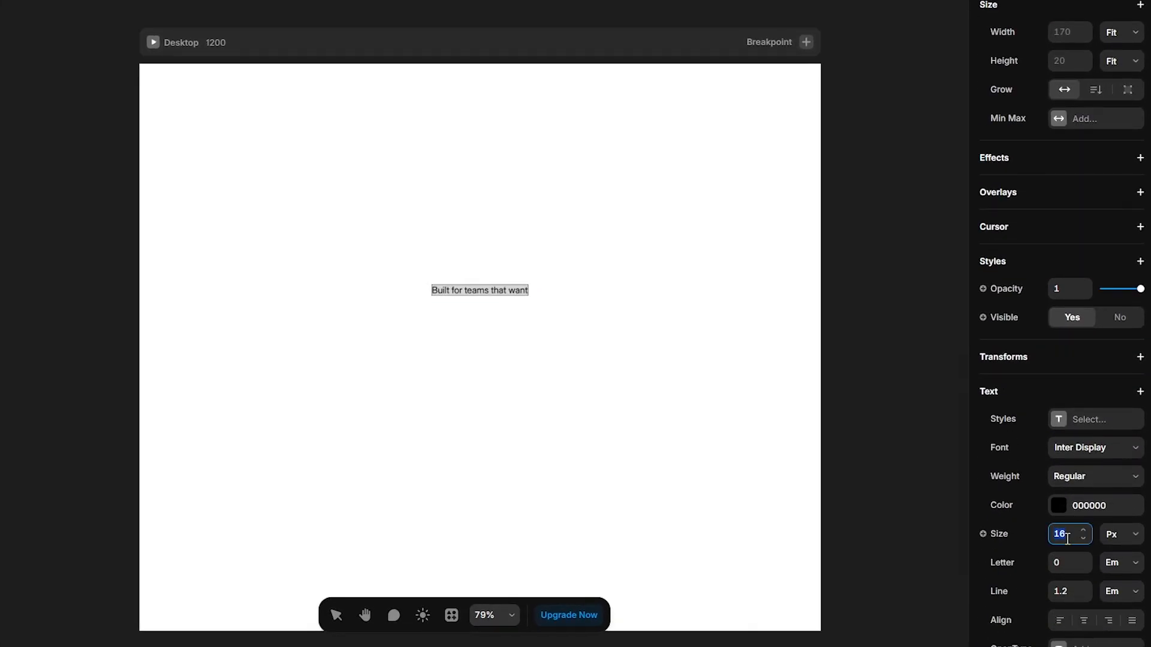
key("Return")
Style the text with color 111111, Medium weight and -0.02 em letter spacing
left_click(1079, 505)
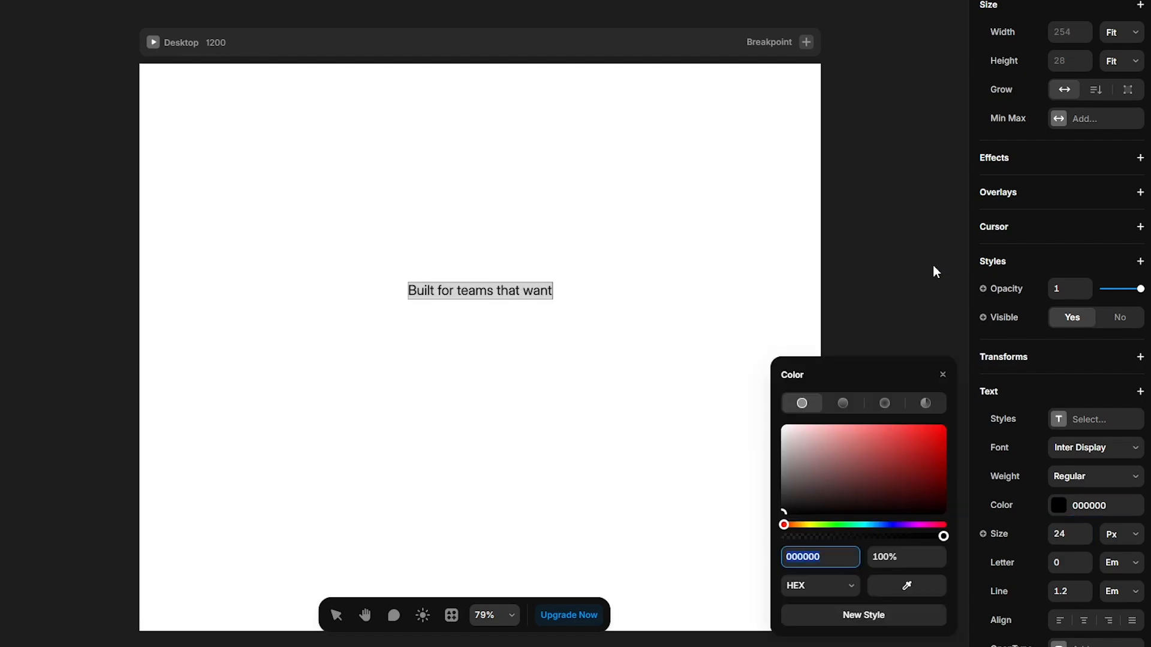
type("111111")
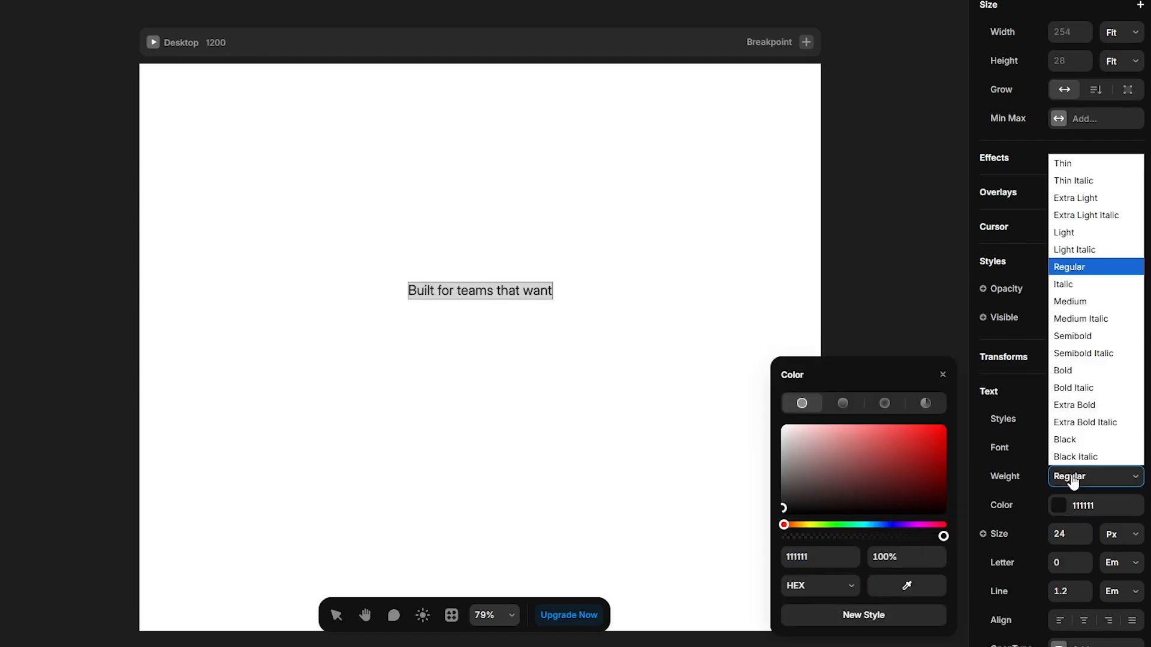
left_click(1062, 477)
left_click(1072, 302)
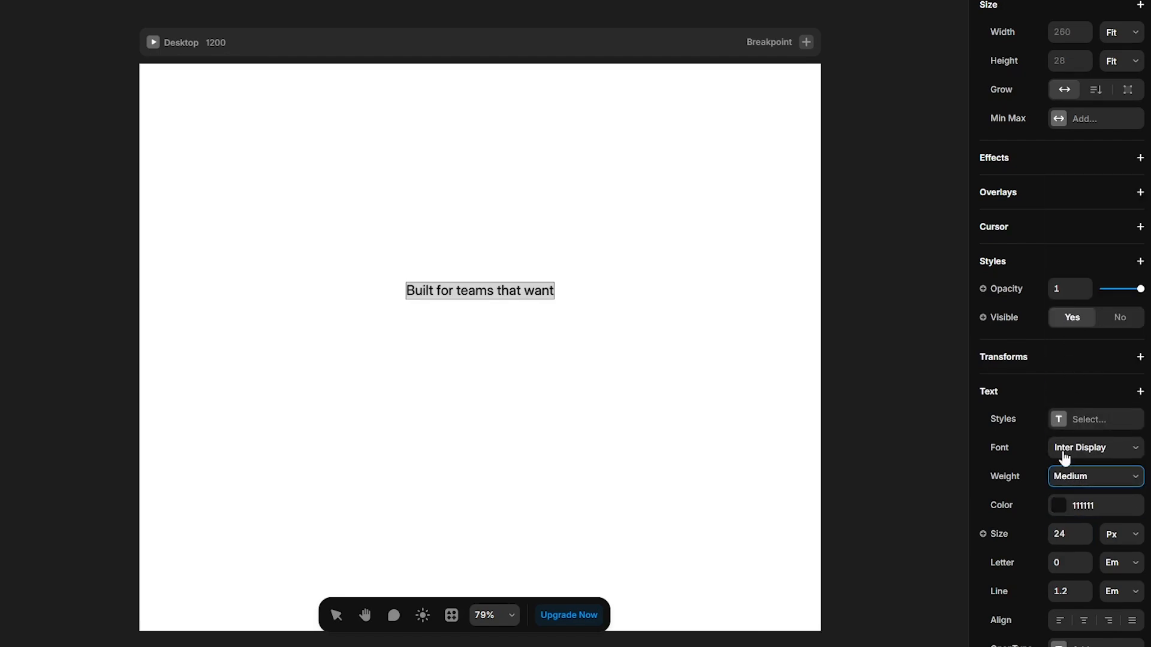
type("-0.02")
key("Return")
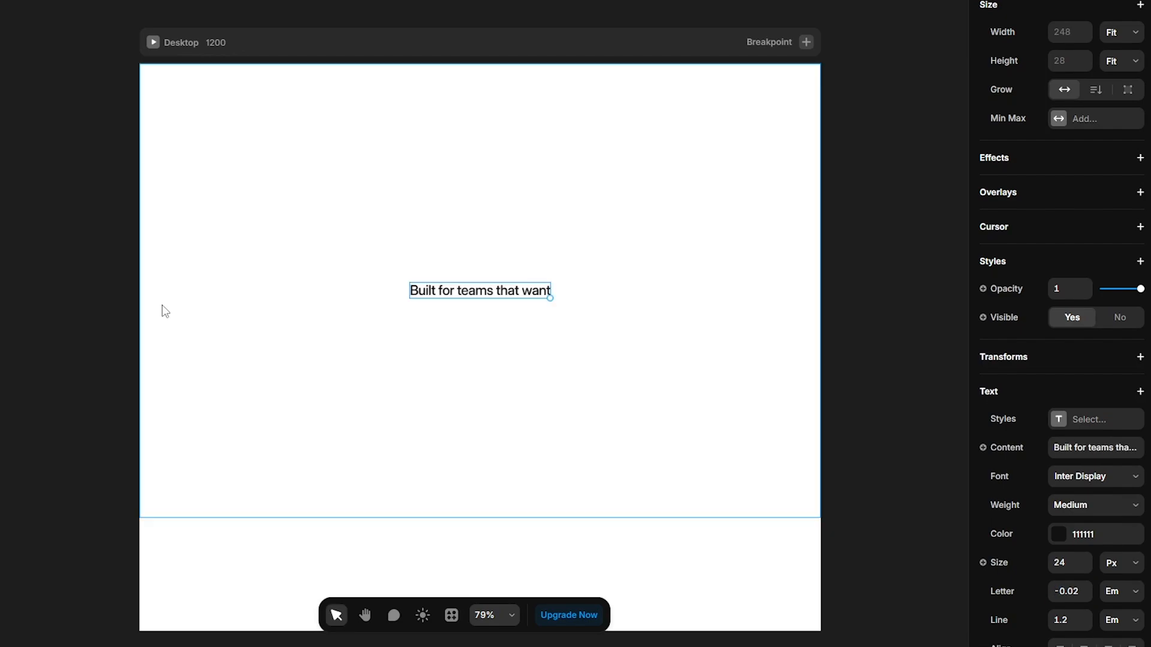
Duplicate the text layer and change the copy's content to "Faster growth"
key("ctrl+d")
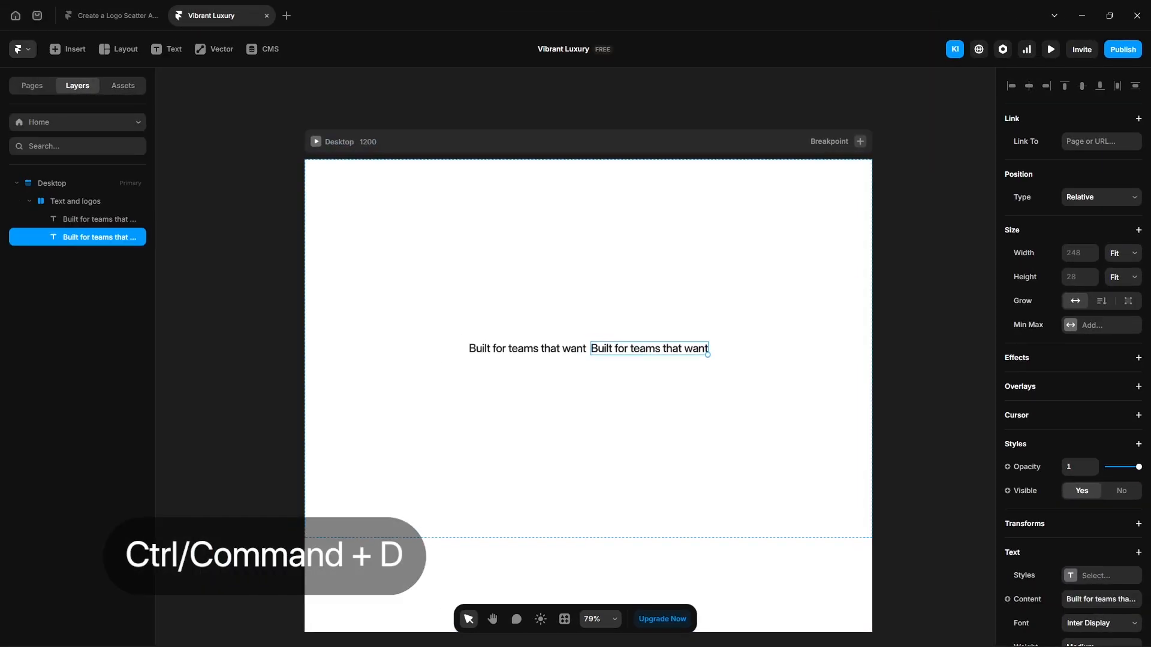
left_click(1074, 448)
type("Faster growth")
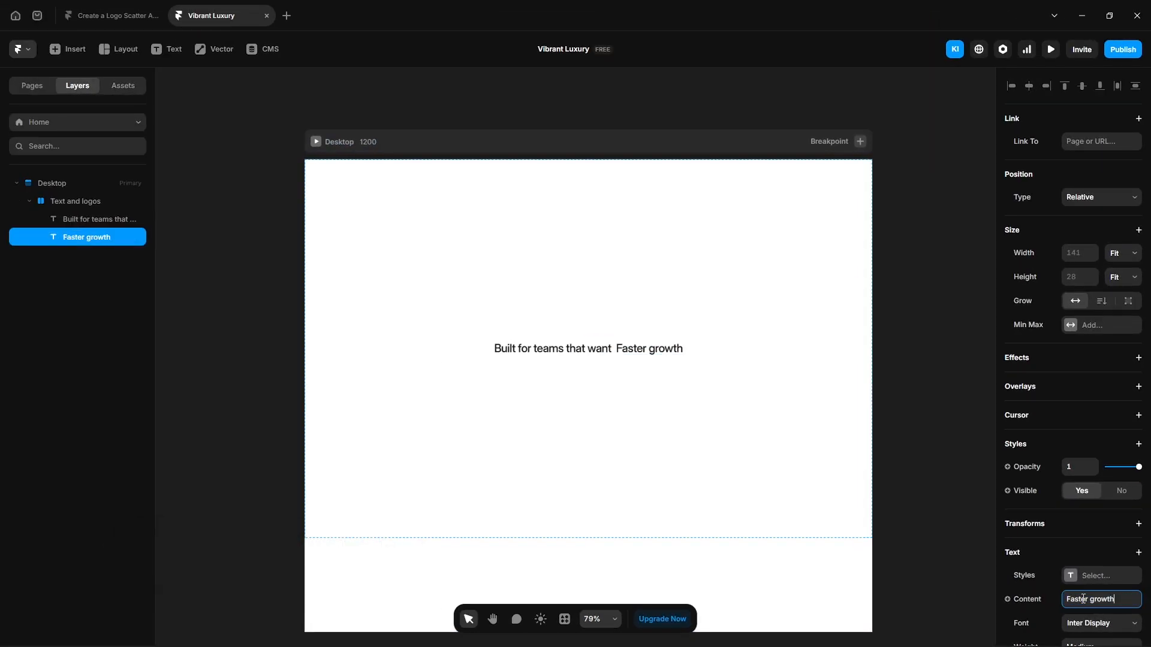
Set the "Faster growth" text to Semibold weight and 80 px size
scroll(1073, 540, "down", 3)
left_click(1088, 468)
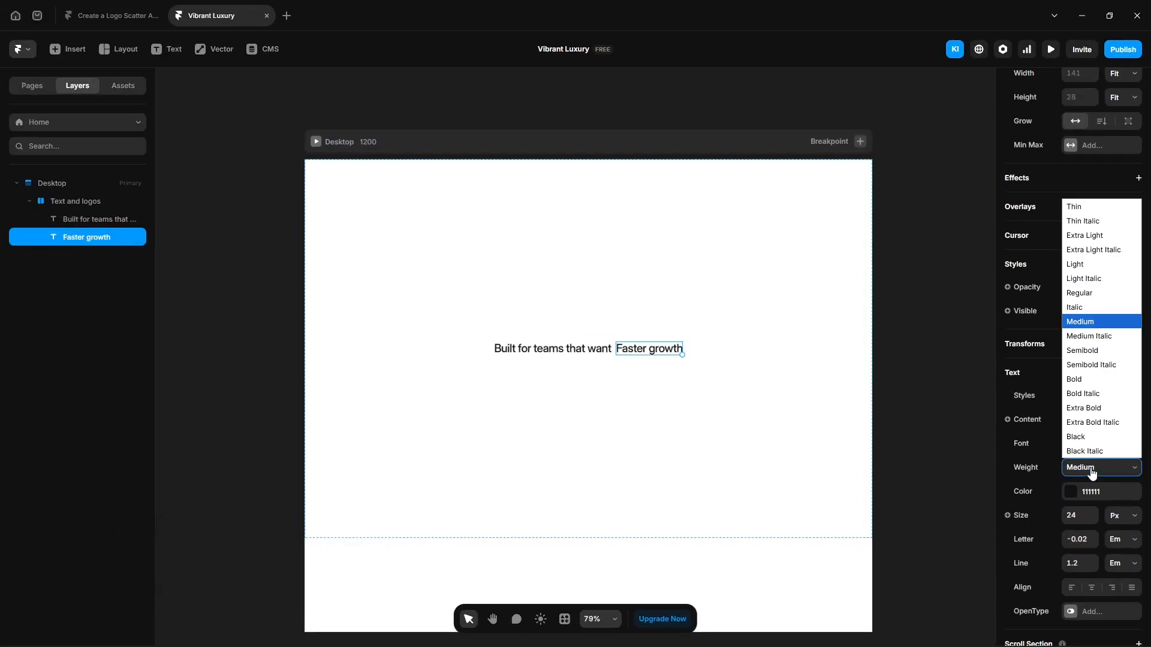
left_click(1082, 351)
left_click(1073, 516)
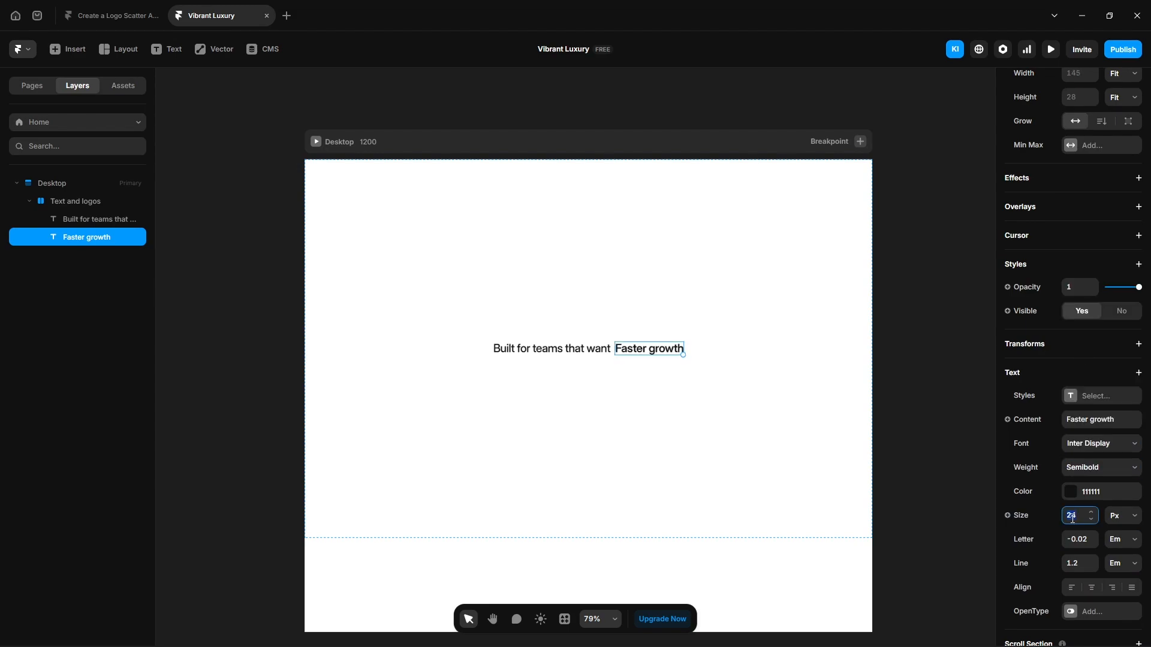
type("80")
key("Return")
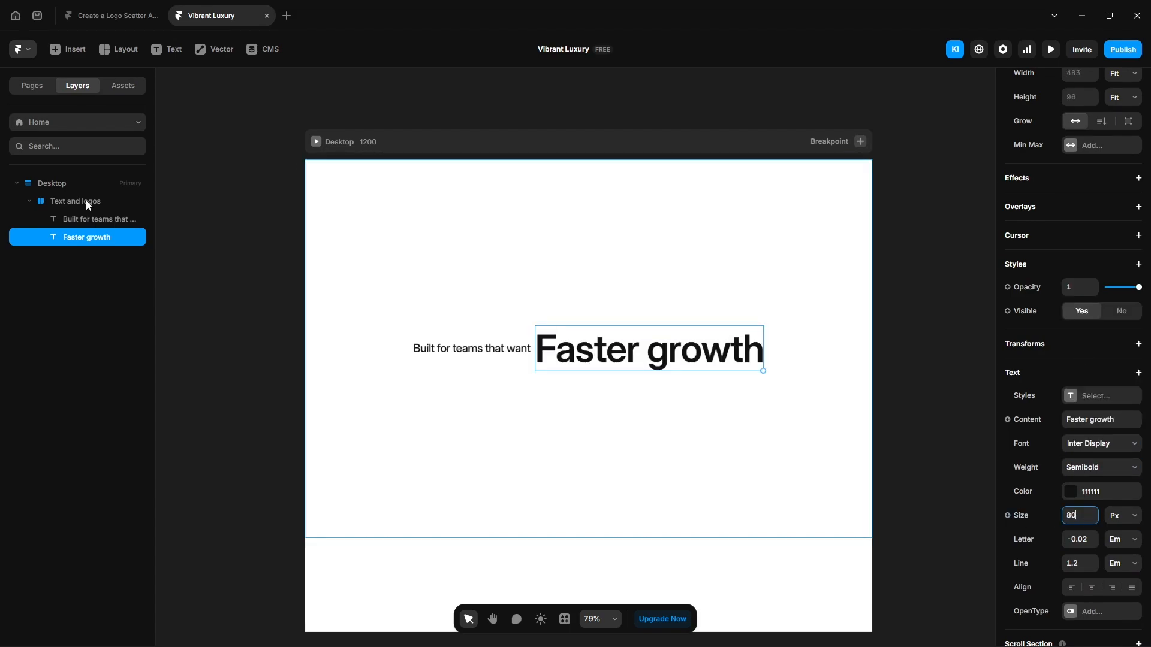
Set the Text and logos stack to vertical direction and make the "Built for teams that want" line full-width and center-aligned
left_click(85, 200)
left_click(1115, 387)
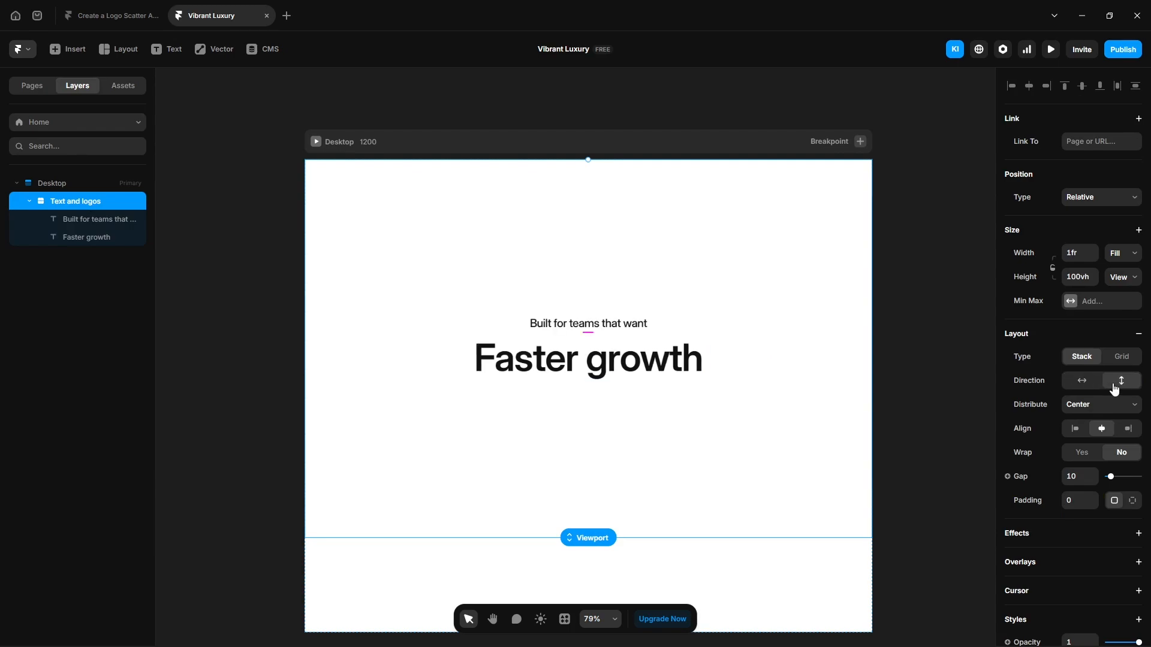
left_click(96, 219)
left_click(1118, 136)
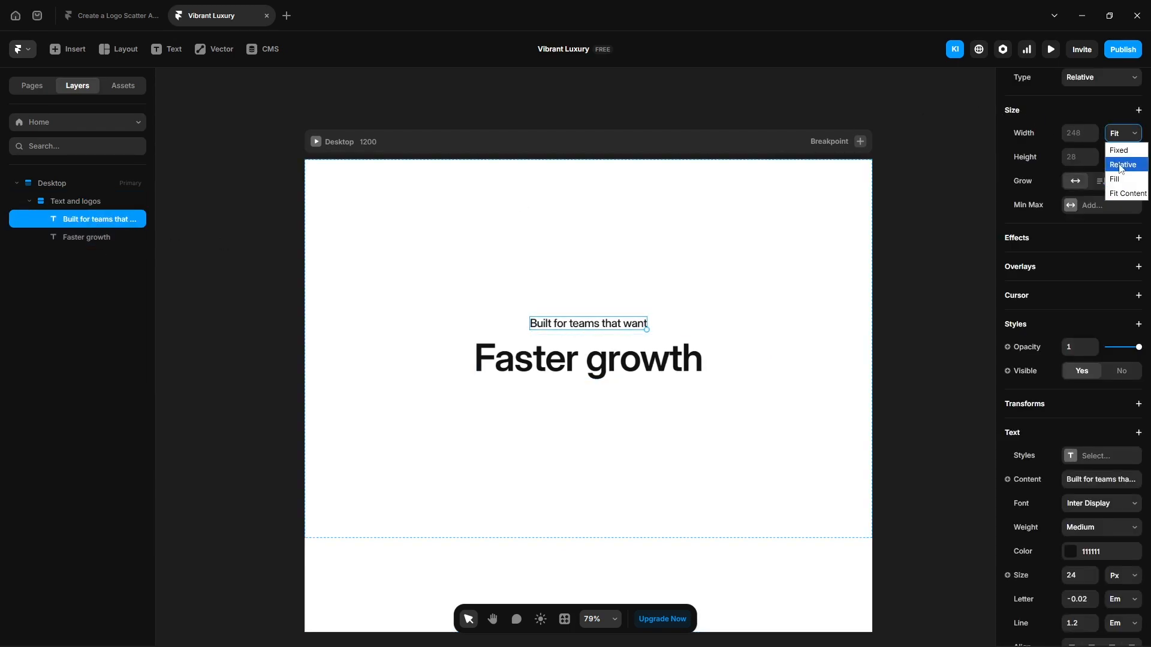
left_click(1121, 165)
scroll(1055, 511, "down", 4)
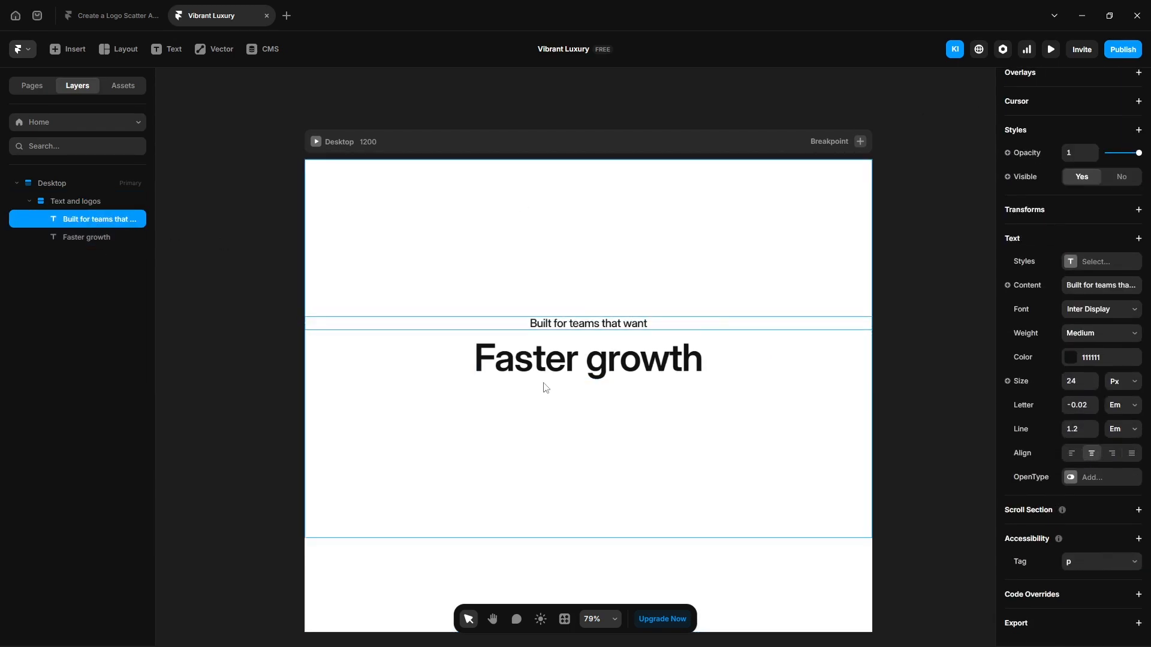
Set the "Faster growth" text's width to Fill and center its alignment
left_click(540, 358)
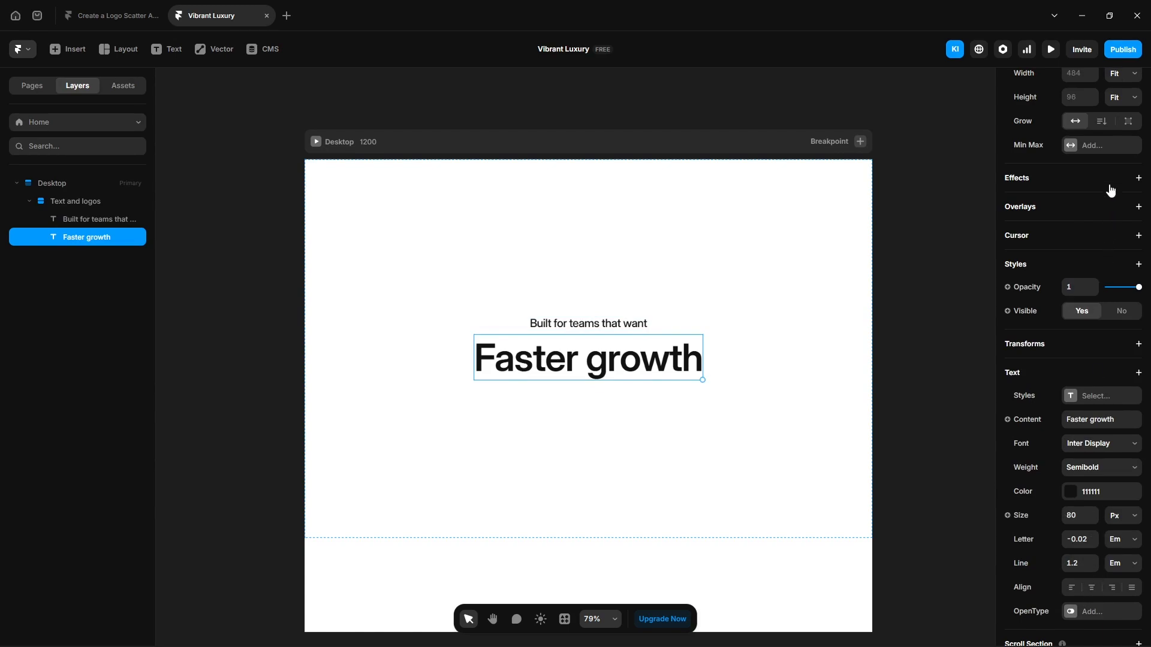
left_click(1123, 73)
left_click(1119, 118)
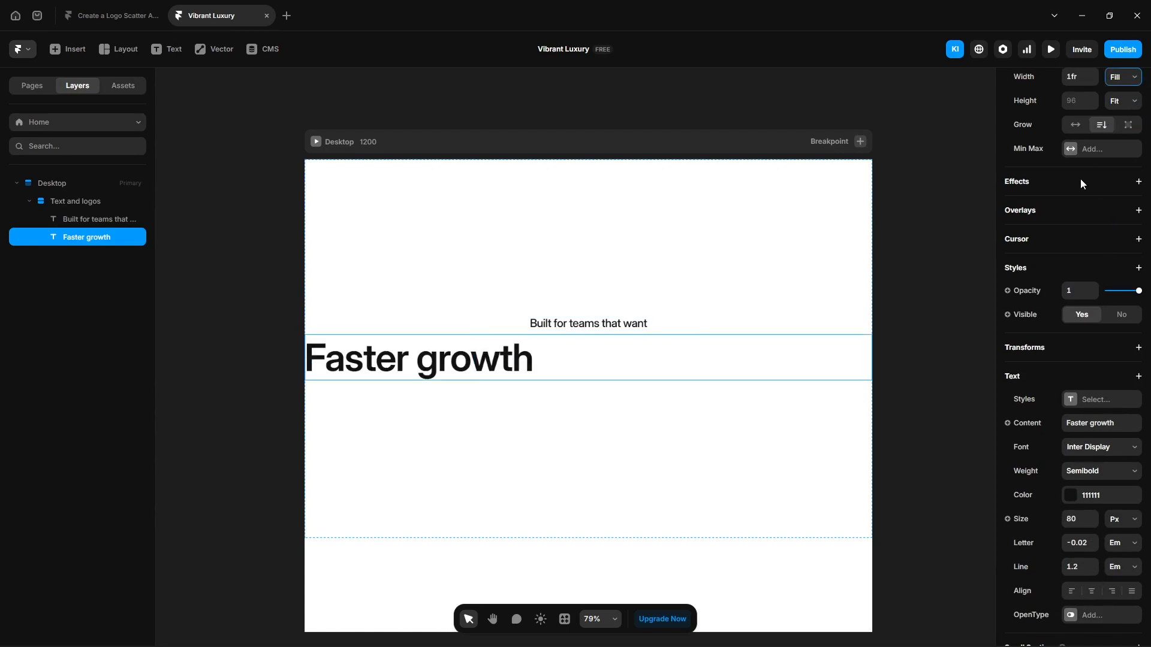
left_click(1092, 591)
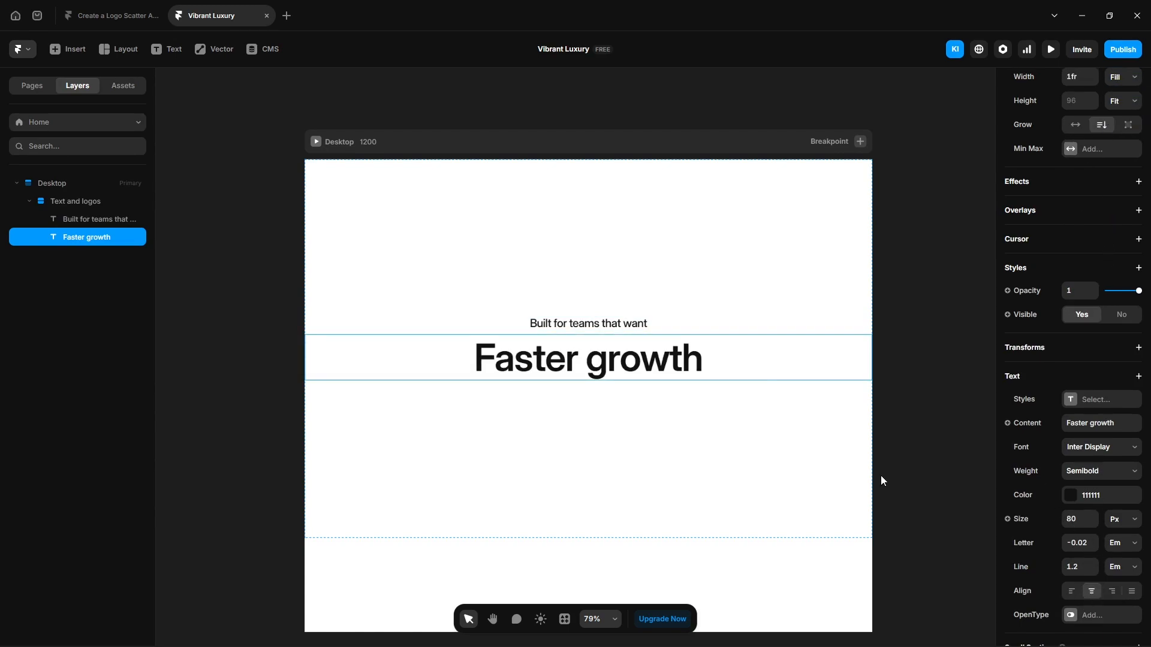
Duplicate the "Faster growth" line twice and change the middle line to "Better reach"
key("ctrl+d")
key("ctrl+d")
key("Up")
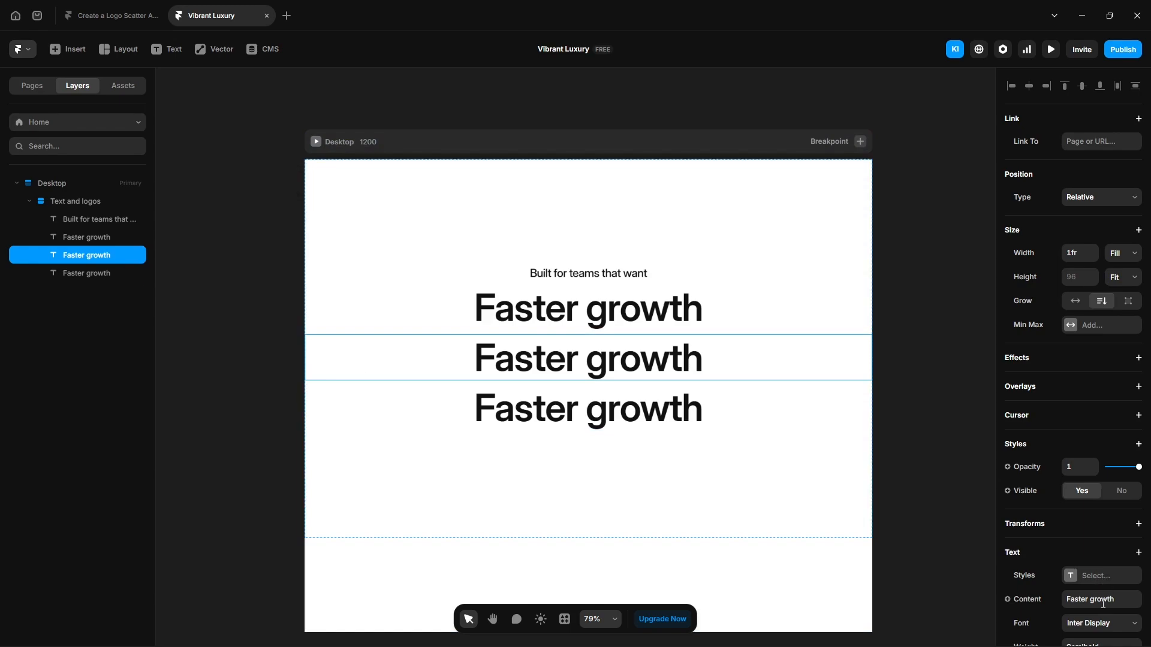
left_click(1103, 603)
type("Better reach")
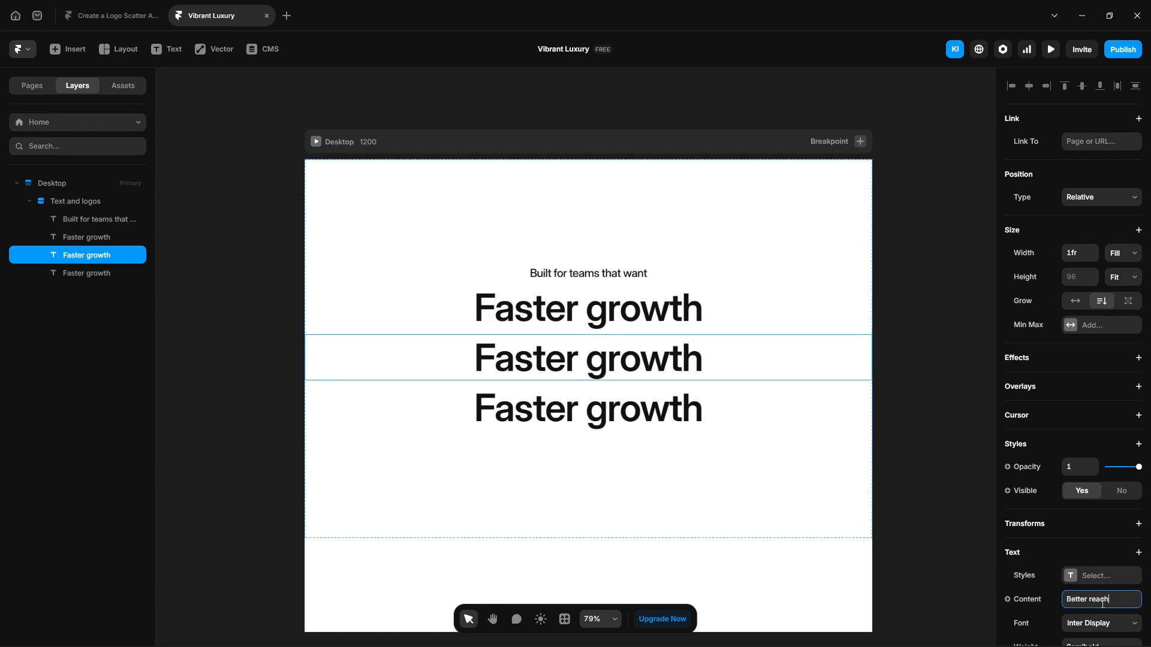
key("Return")
Change the bottom "Faster growth" line to "Stronger results"
left_click(672, 408)
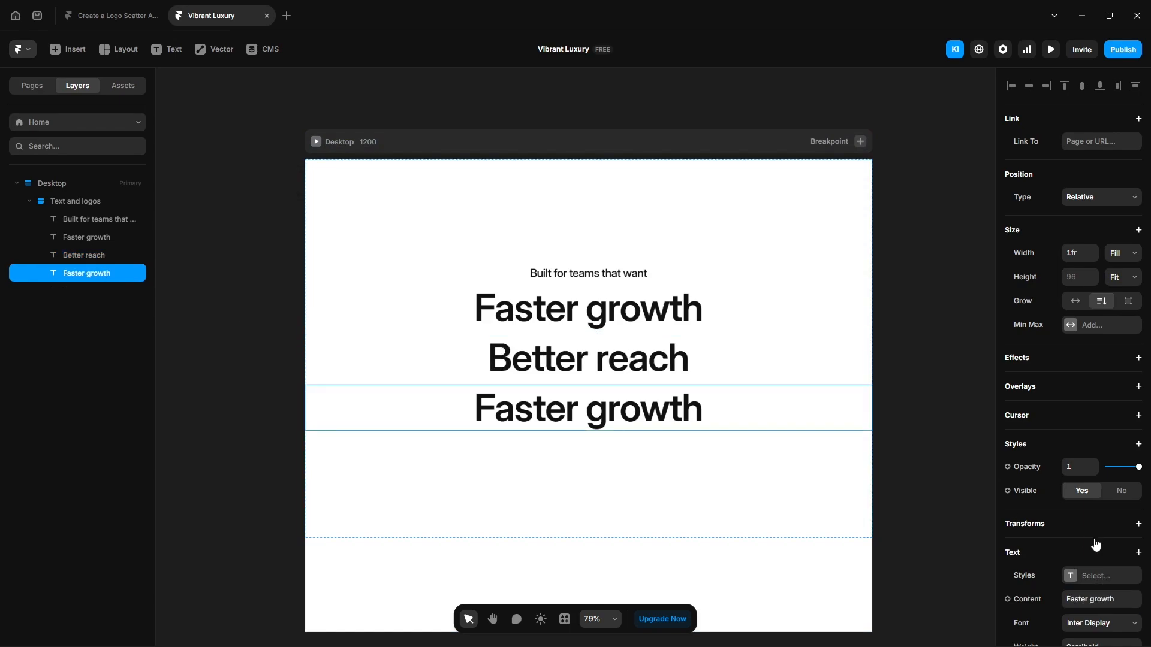
left_click(1093, 599)
type("Stronger results")
left_click(362, 357)
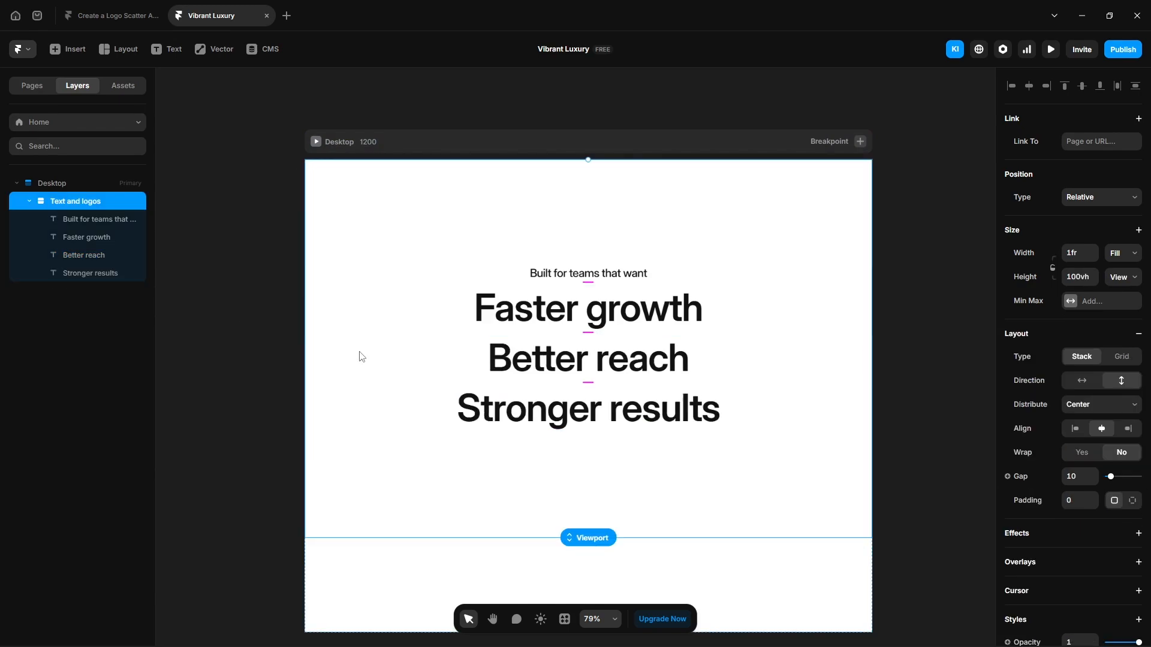
Draw a frame of about 577 × 228 inside the Text and logos stack and set its position type to Absolute
key("f")
left_click_drag(390, 285, 663, 392)
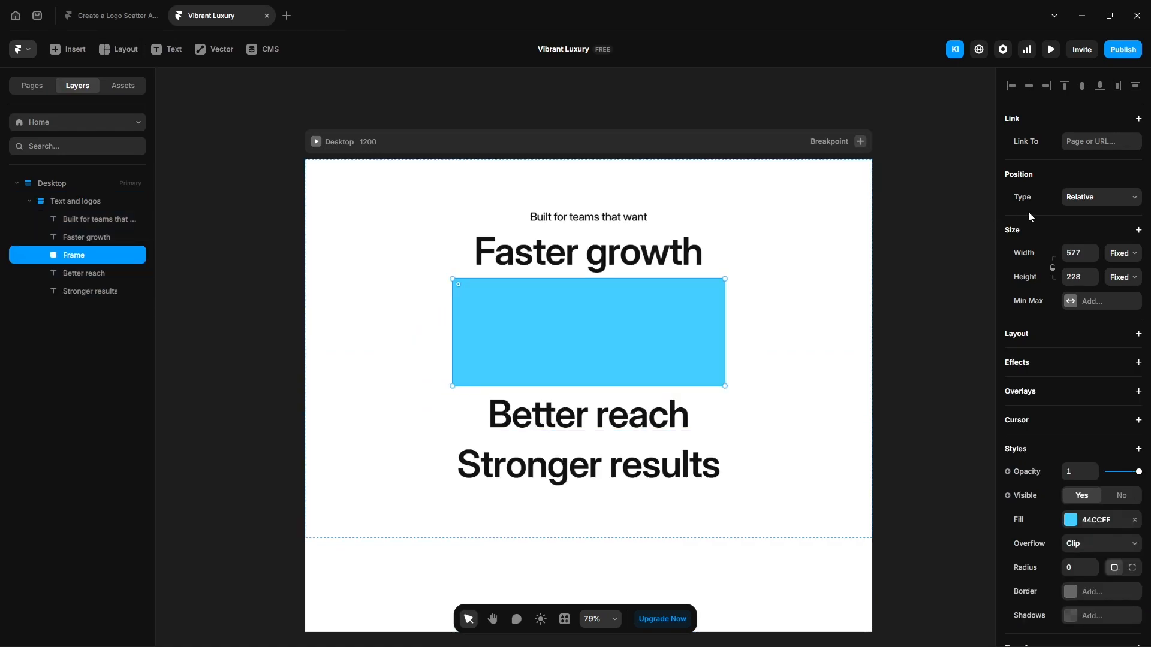
left_click(1077, 197)
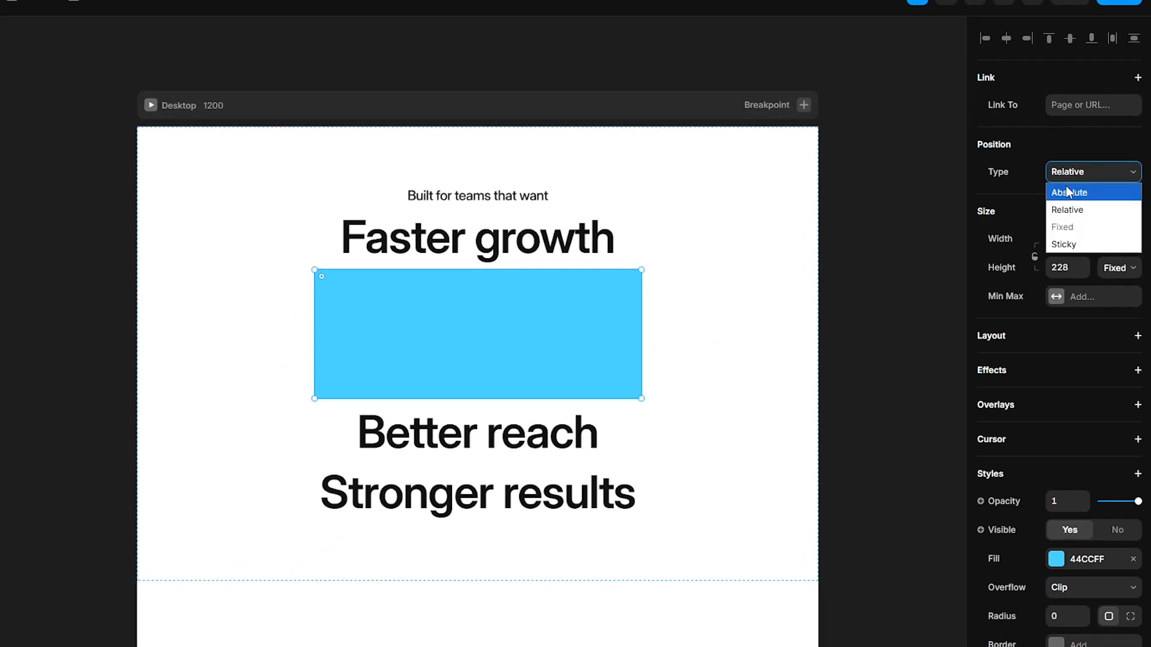
left_click(1068, 192)
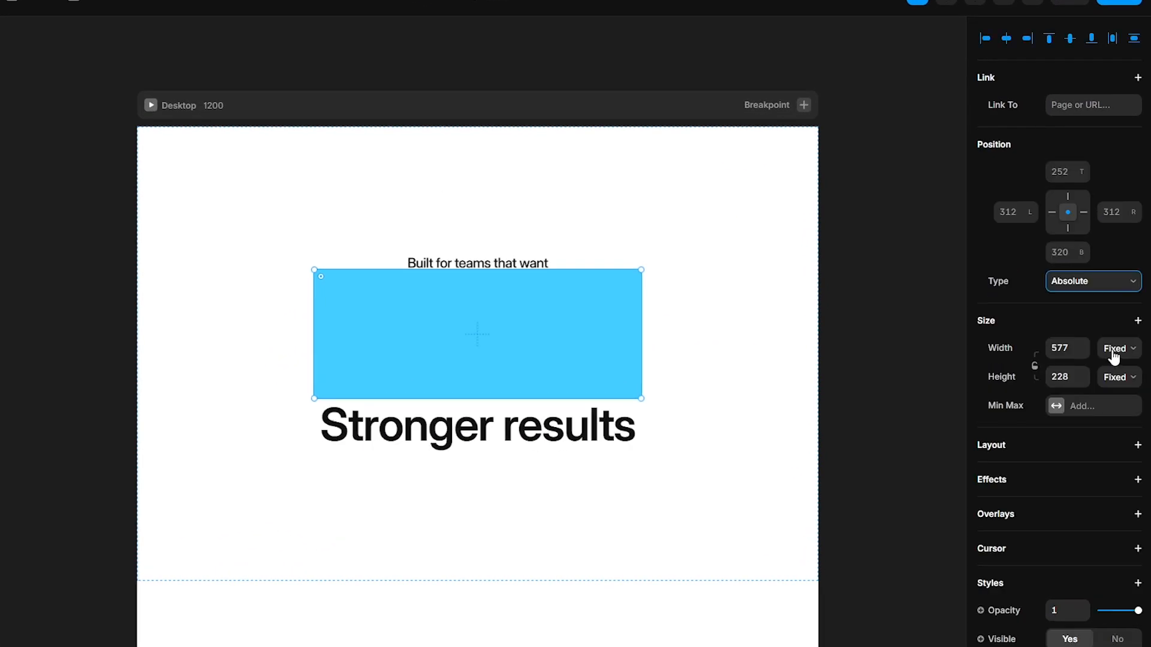
Make the blue frame's width relative and set it to 100%
left_click(1119, 348)
left_click(1112, 381)
left_click(1060, 348)
type("10")
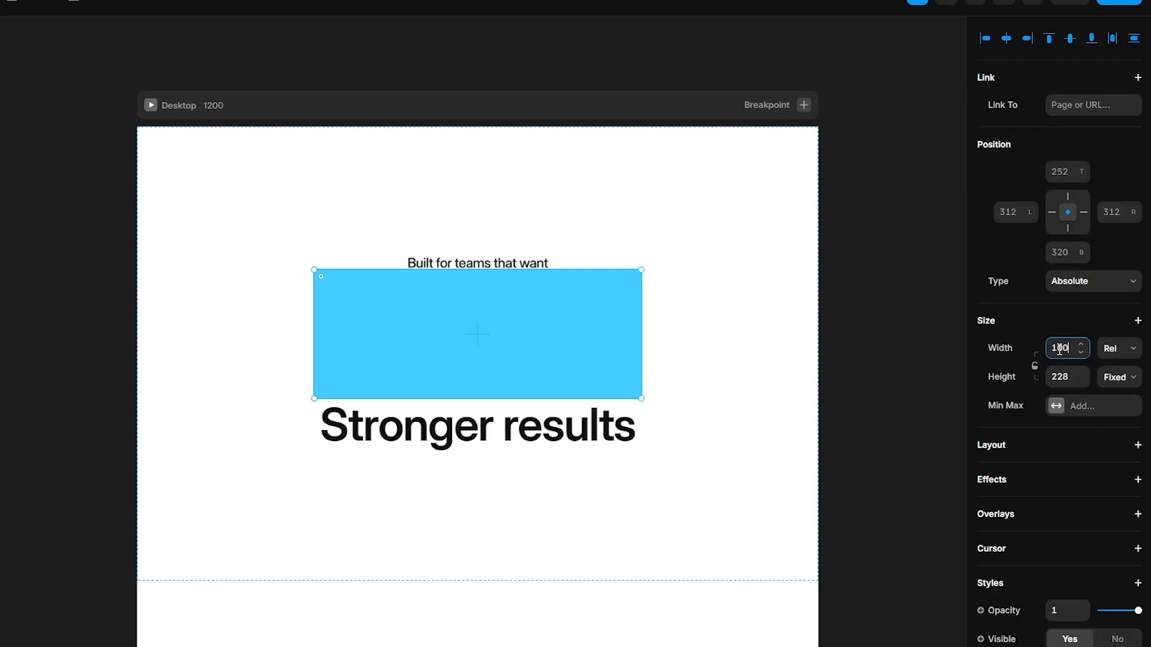
type("0")
key("Return")
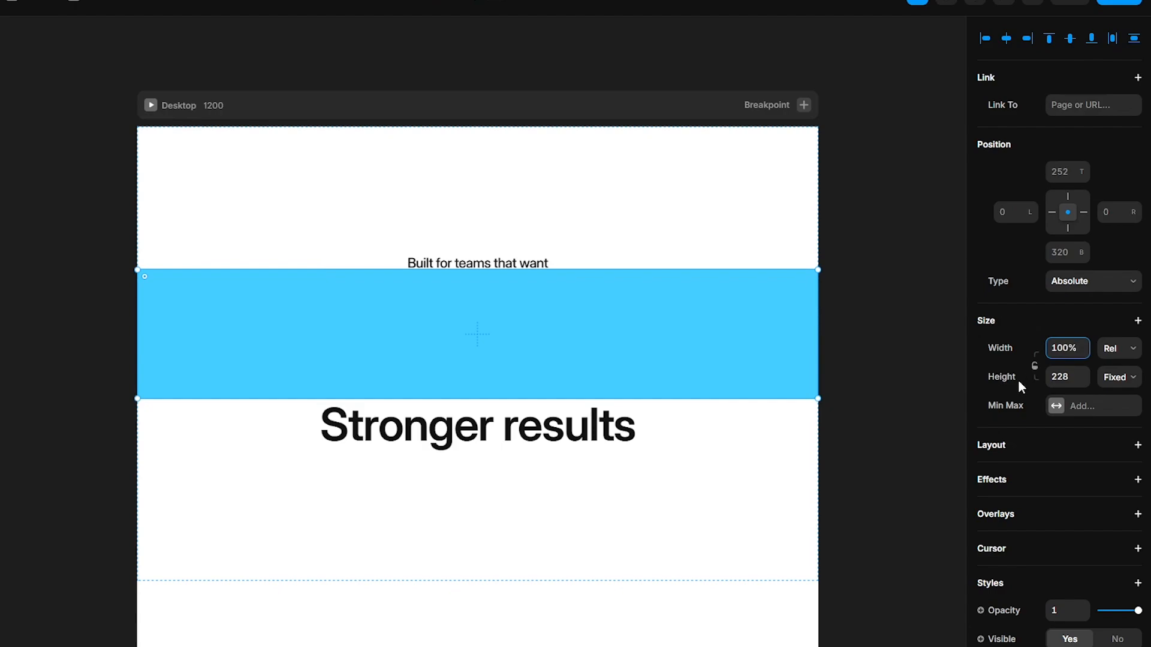
Add a maximum width of 1200 to the blue frame and give it a stack layout
left_click(1070, 408)
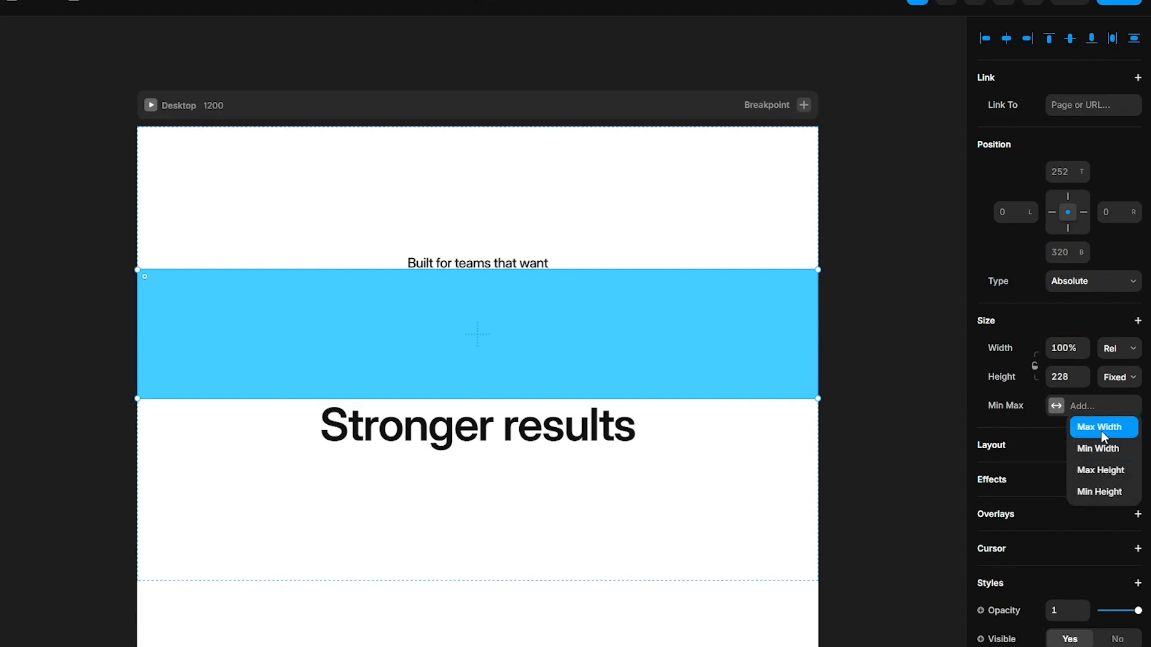
left_click(1102, 430)
type("1200")
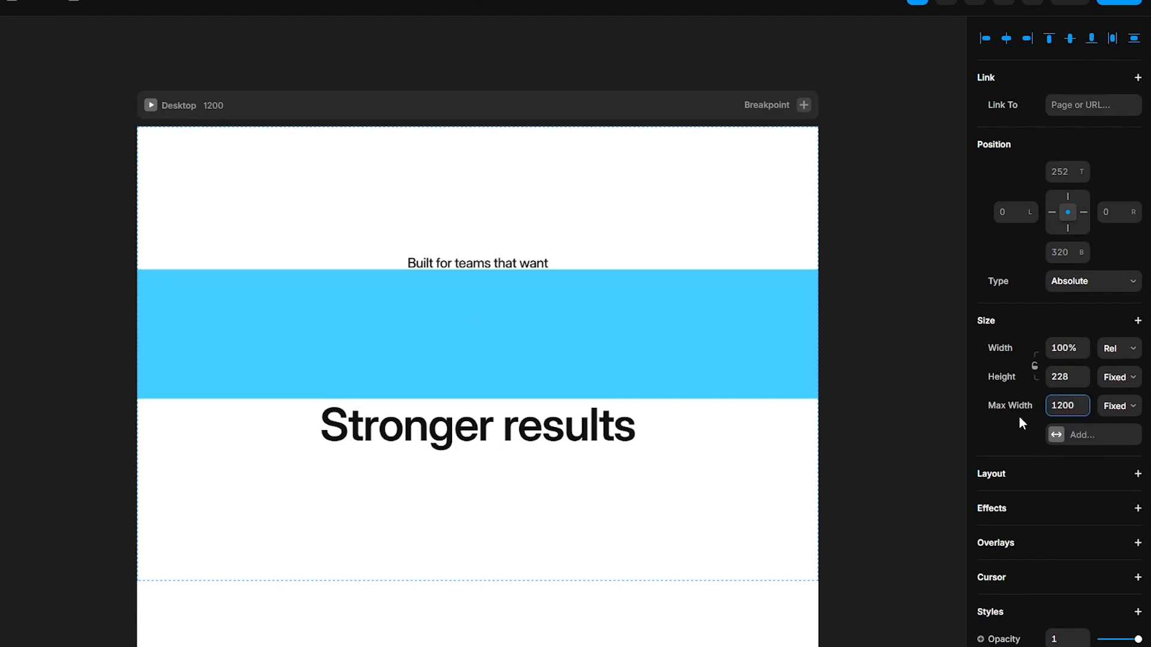
left_click(1002, 478)
Rename the new stack layer as Logo
double_click(101, 244)
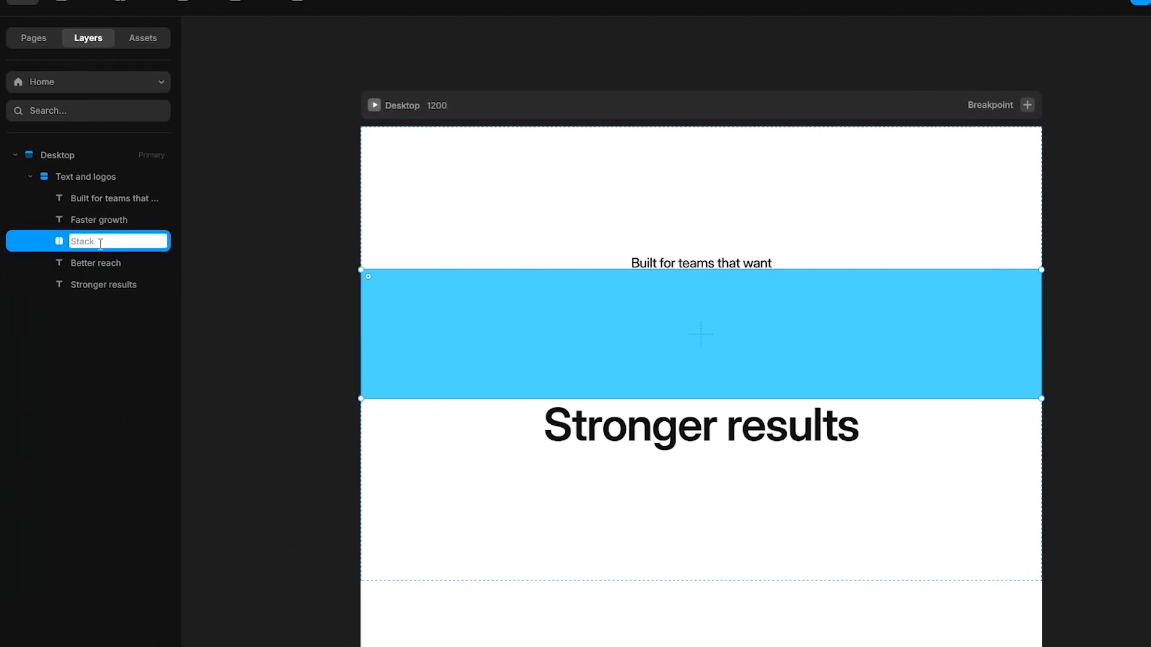
type("Logo")
key("Return")
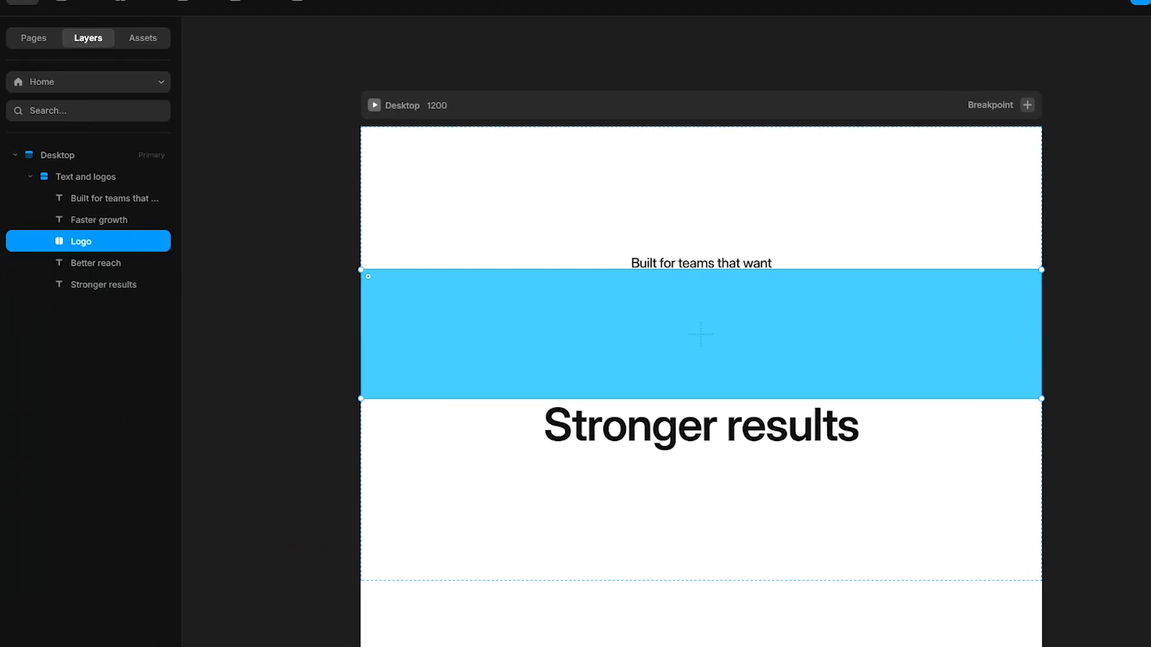
Import the twelve logo images onto the canvas and resize them all to 80 × 80
left_click_drag(1150, 455, 273, 330)
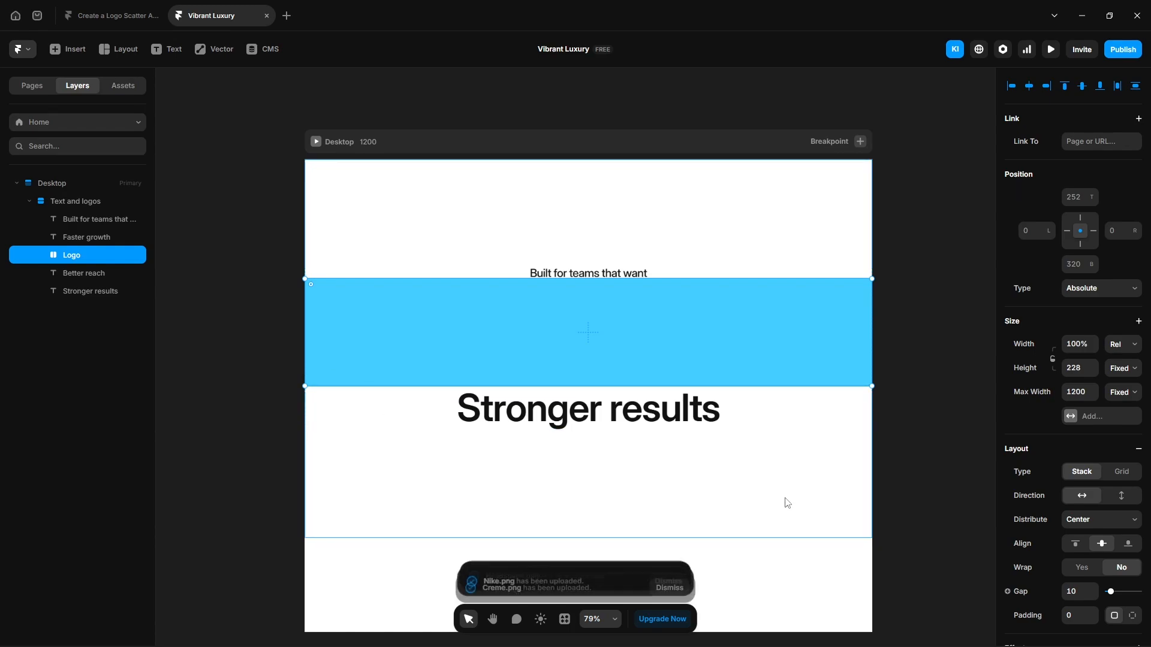
scroll(836, 431, "down", 2)
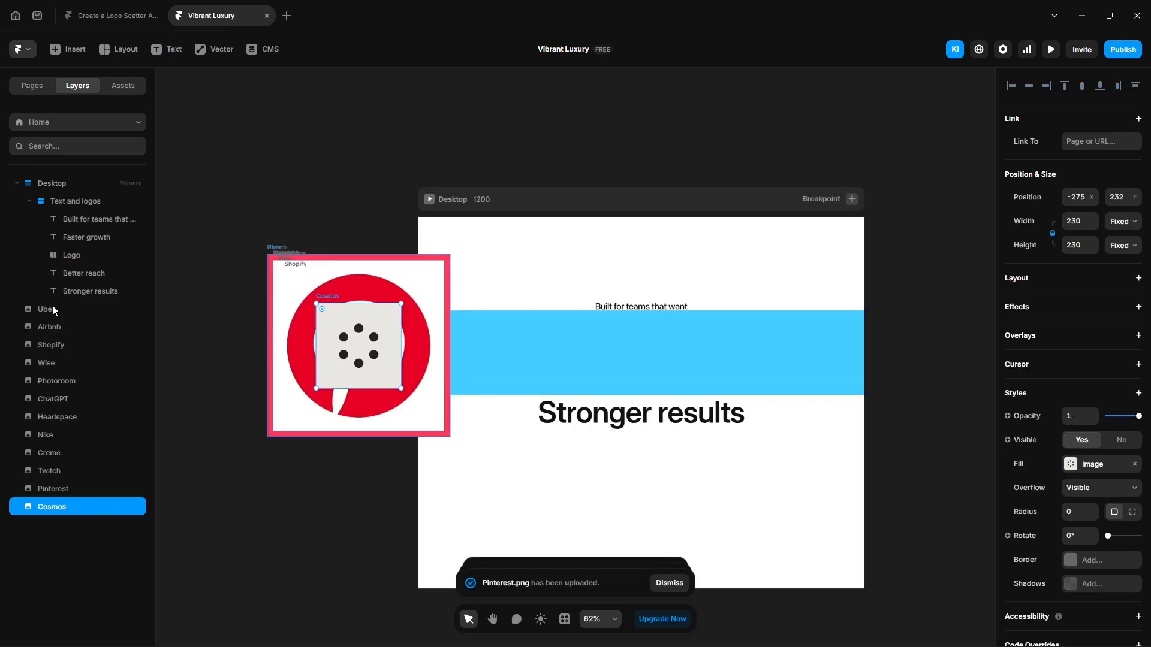
left_click(52, 310, "shift")
left_click(1079, 221)
type("80")
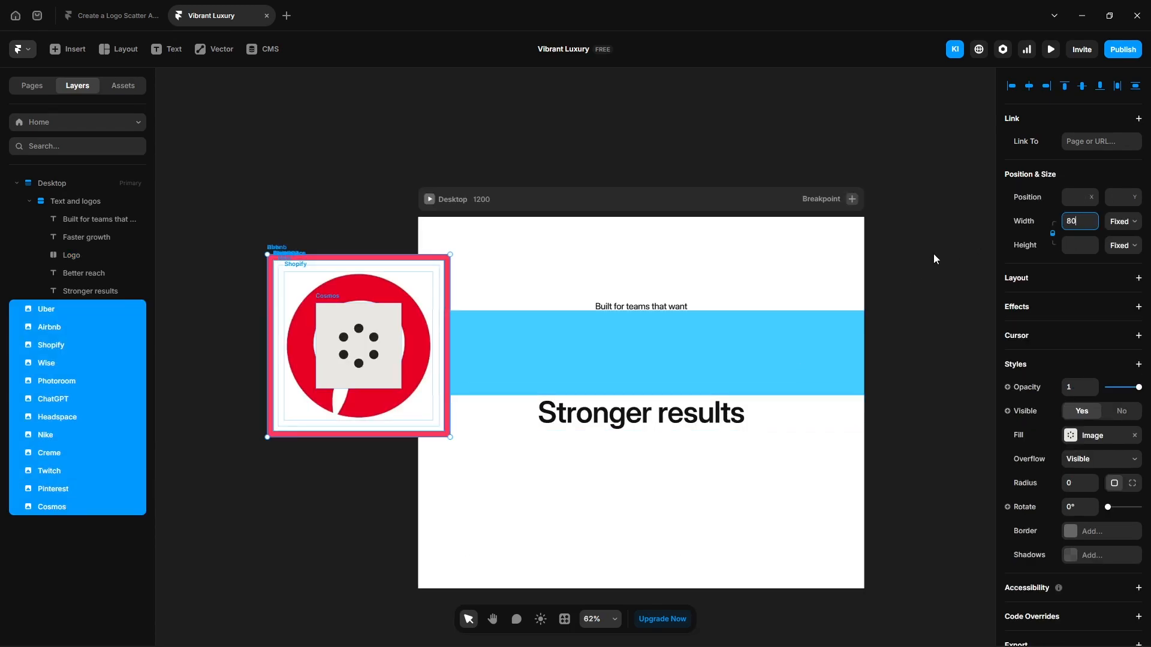
key("Return")
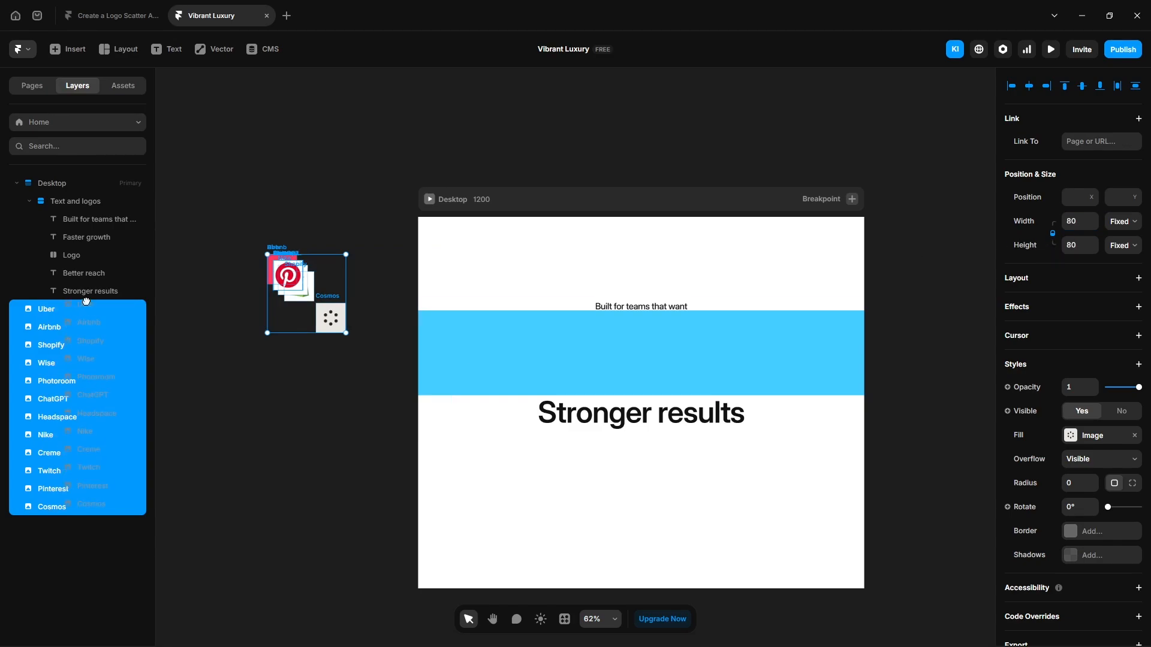
Move the twelve logo images into the Logo stack and set their corner radius to 20
left_click_drag(87, 302, 73, 259)
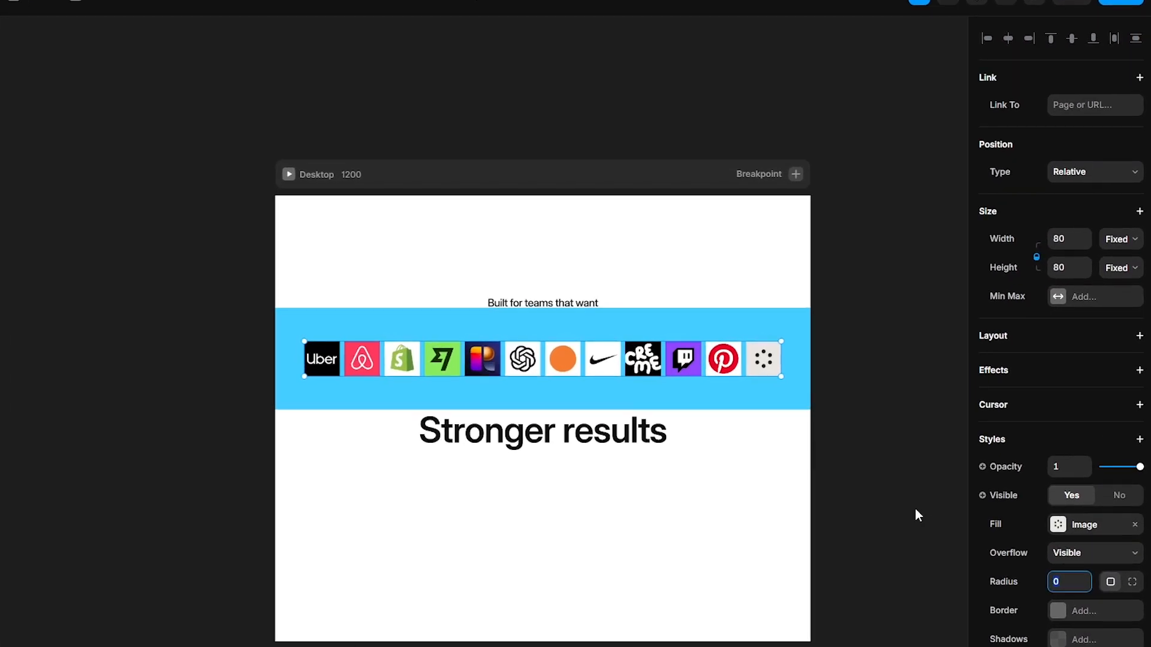
type("20")
key("Return")
Set the logos' position type to Absolute and center them all on one spot in the Logo stack
left_click(1073, 175)
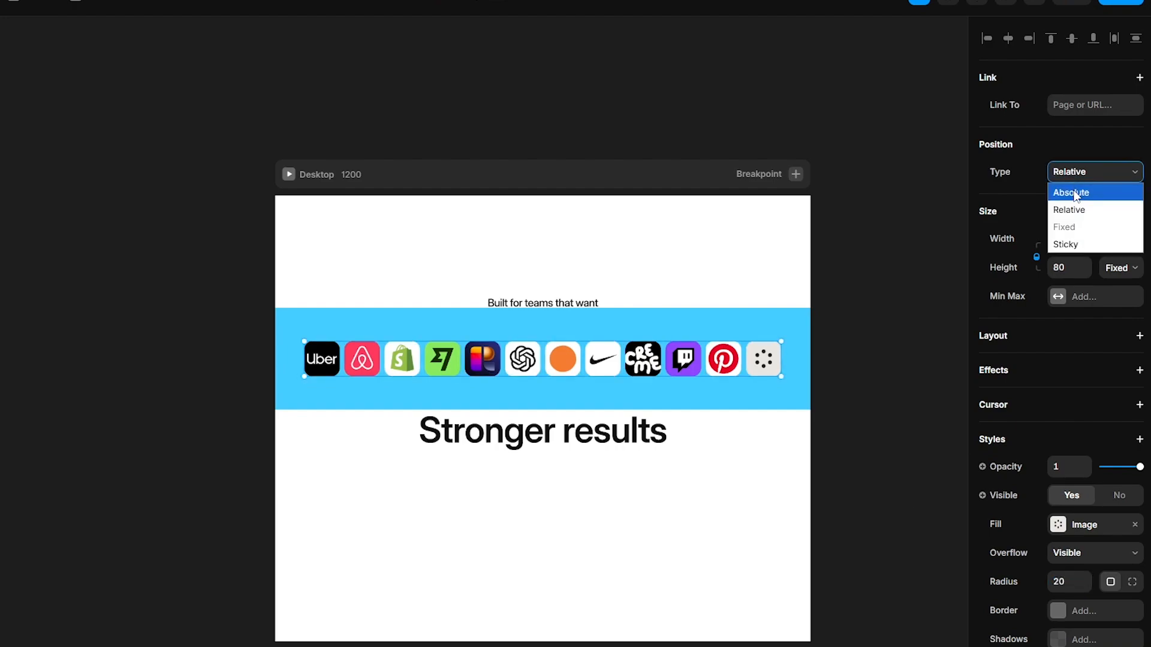
left_click(1073, 193)
left_click(1071, 220)
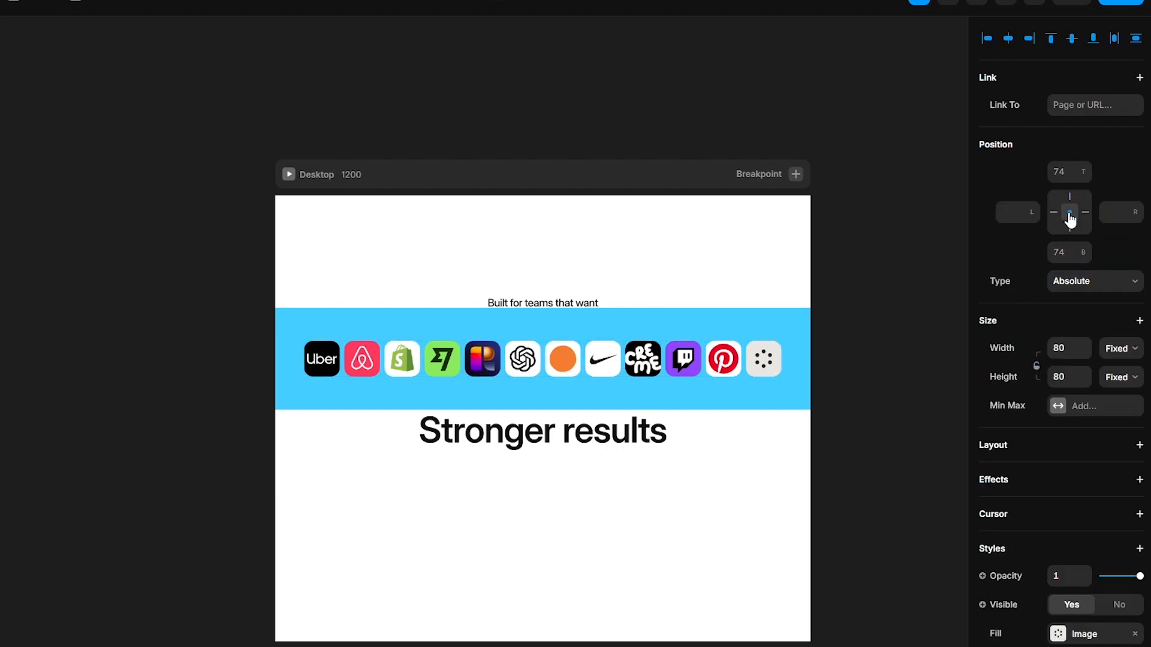
left_click(1007, 41)
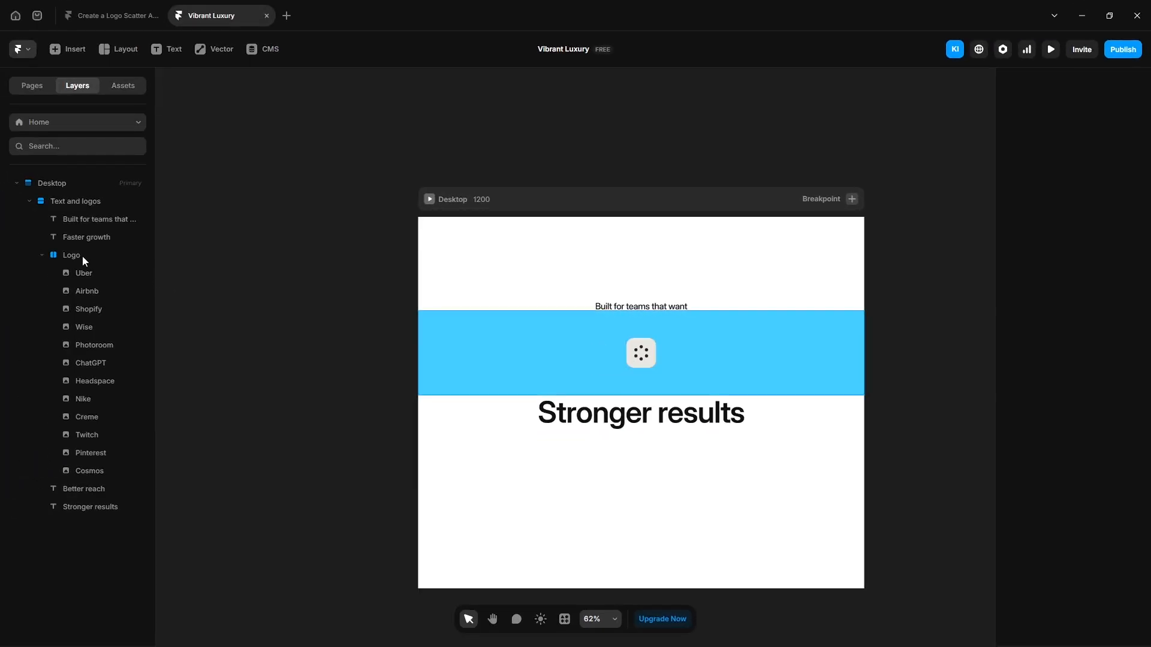
Set the Logo stack's height to 400 and remove its blue fill
left_click(79, 255)
left_click(1077, 367)
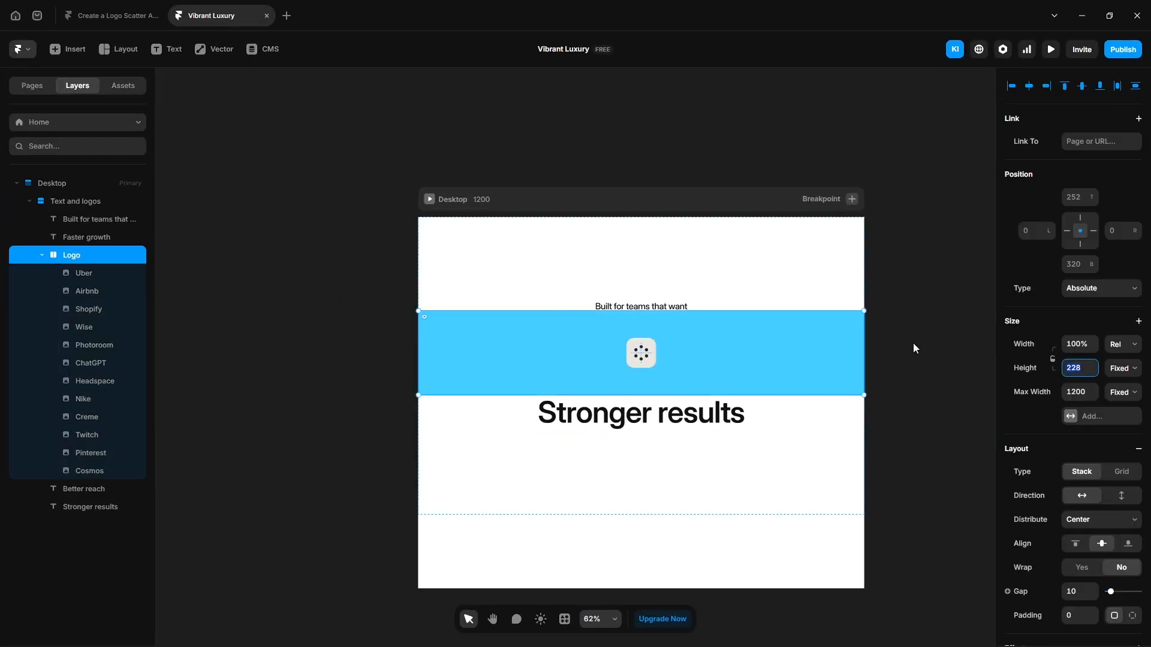
type("400")
key("Return")
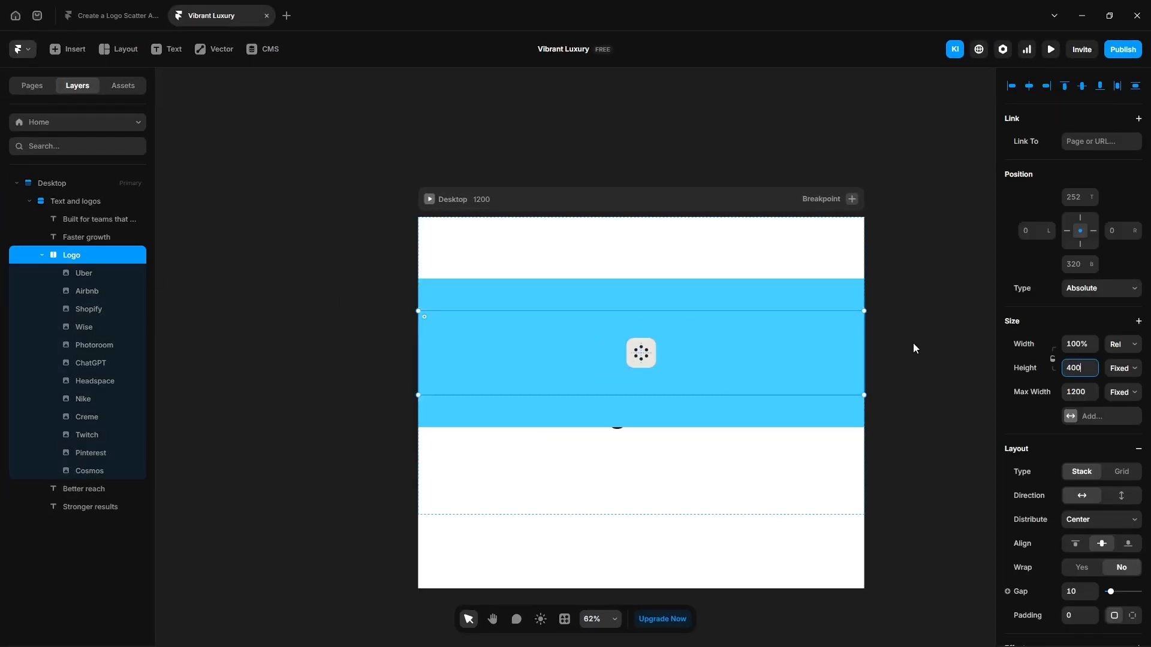
scroll(1015, 515, "down", 3)
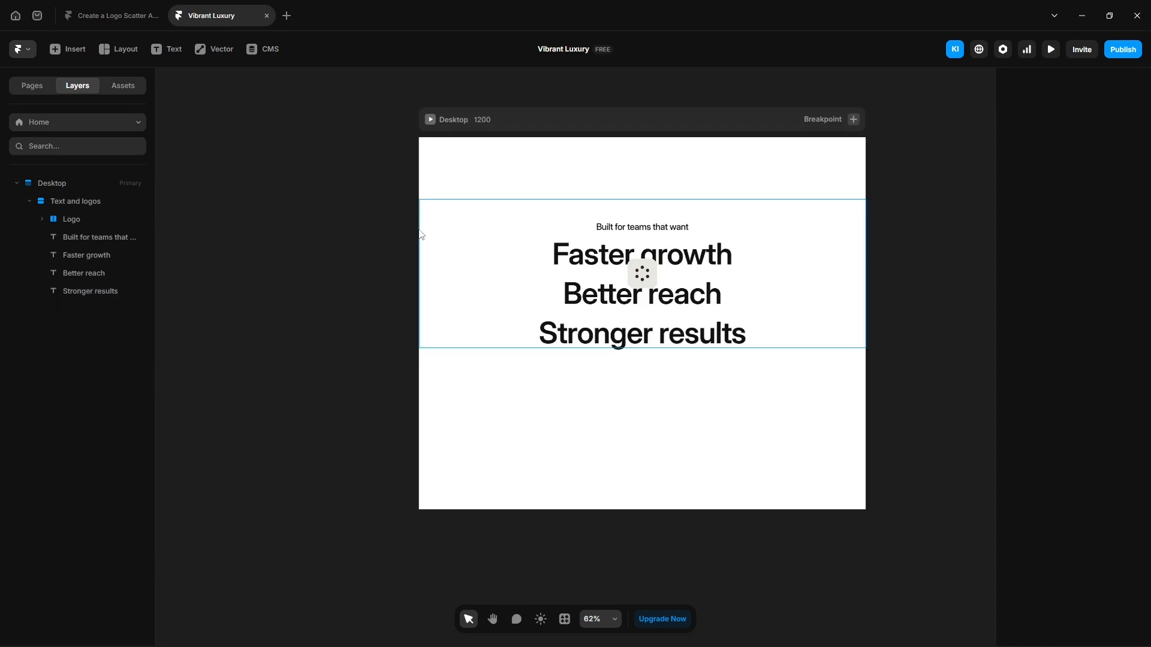
Draw a frame of about 261 × 211, place it above Text and logos within Desktop, and rename it Spacer
key("f")
left_click_drag(256, 203, 354, 282)
left_click_drag(48, 308, 72, 196)
double_click(72, 201)
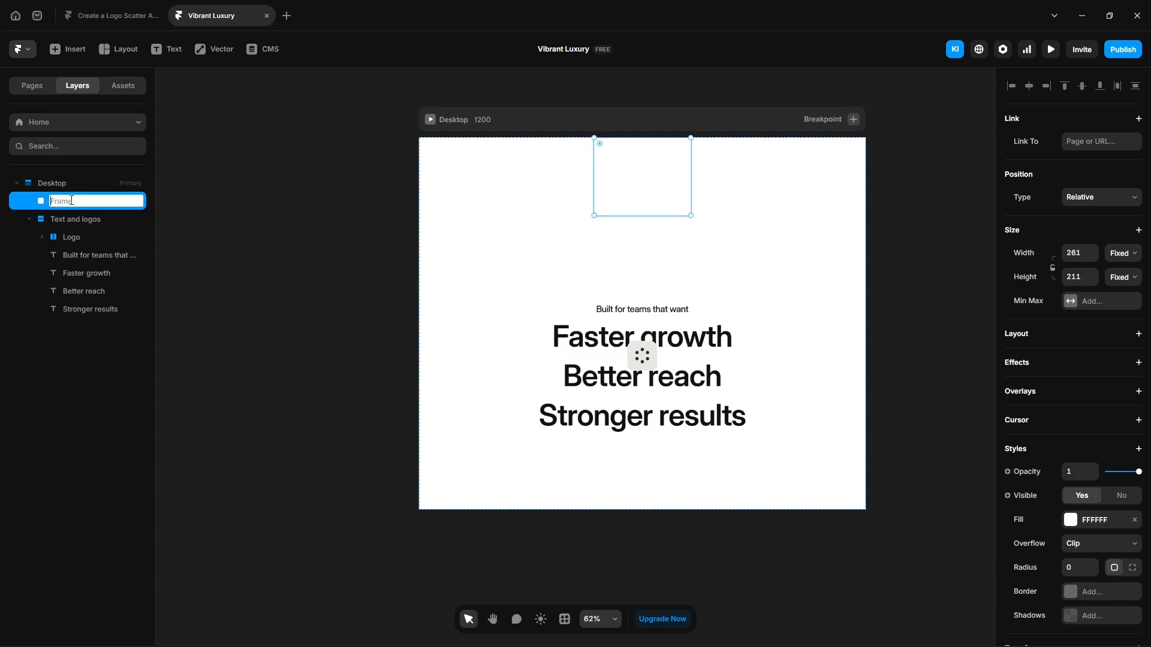
type("Spacer")
key("Return")
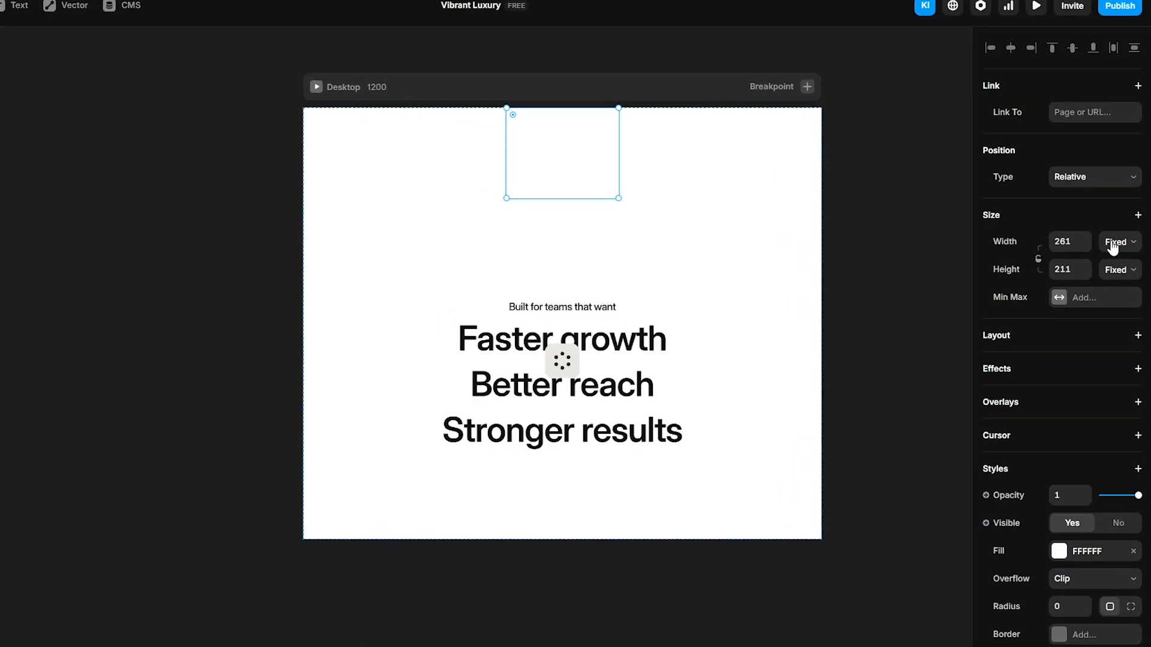
Set the Spacer's width to Fill and its height to Viewport
left_click(1121, 253)
left_click(1114, 298)
left_click(1120, 279)
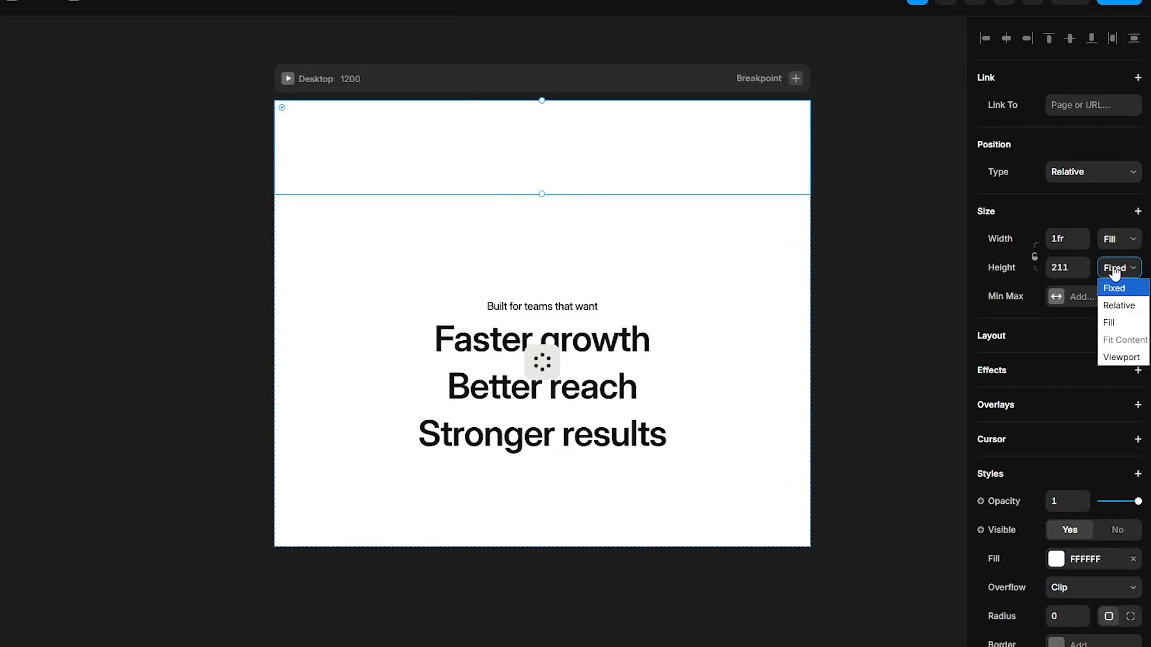
left_click(1113, 358)
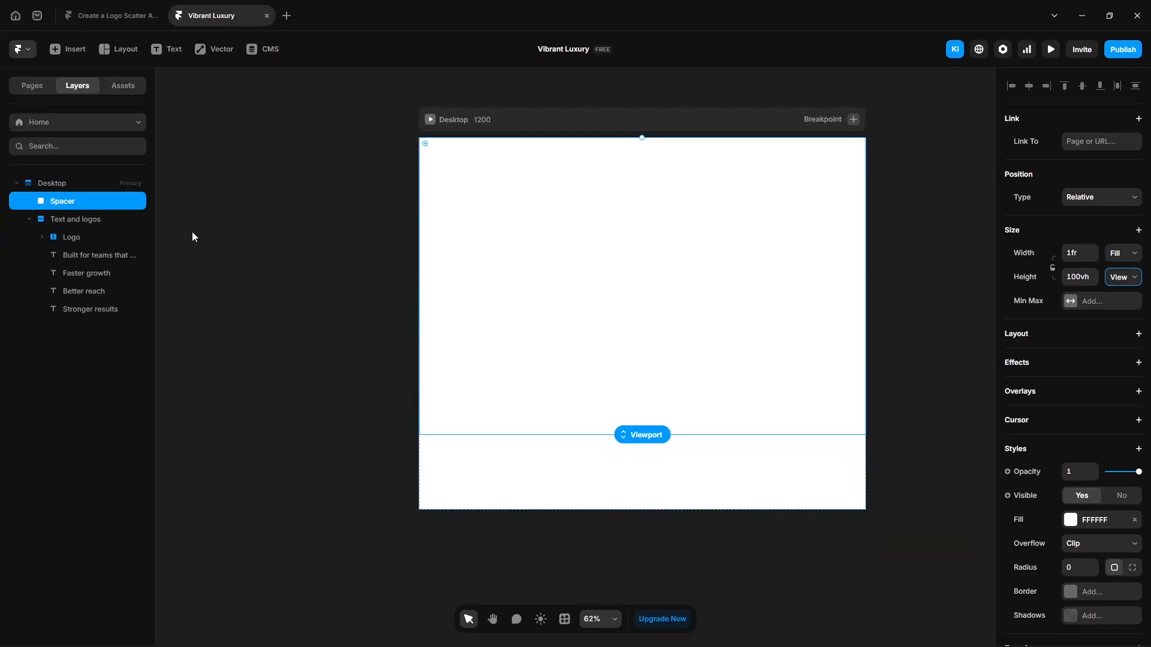
Make the Desktop breakpoint's height fit its content
left_click(81, 184)
left_click(1122, 218)
left_click(1122, 275)
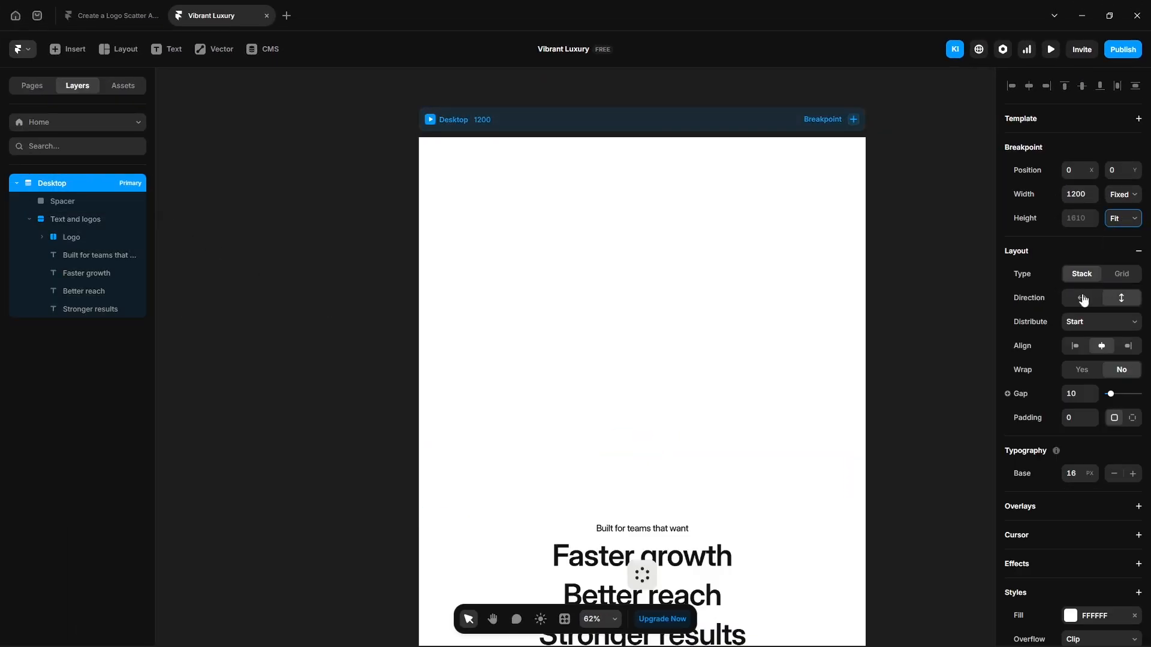
scroll(932, 511, "down", 3)
left_click(346, 343)
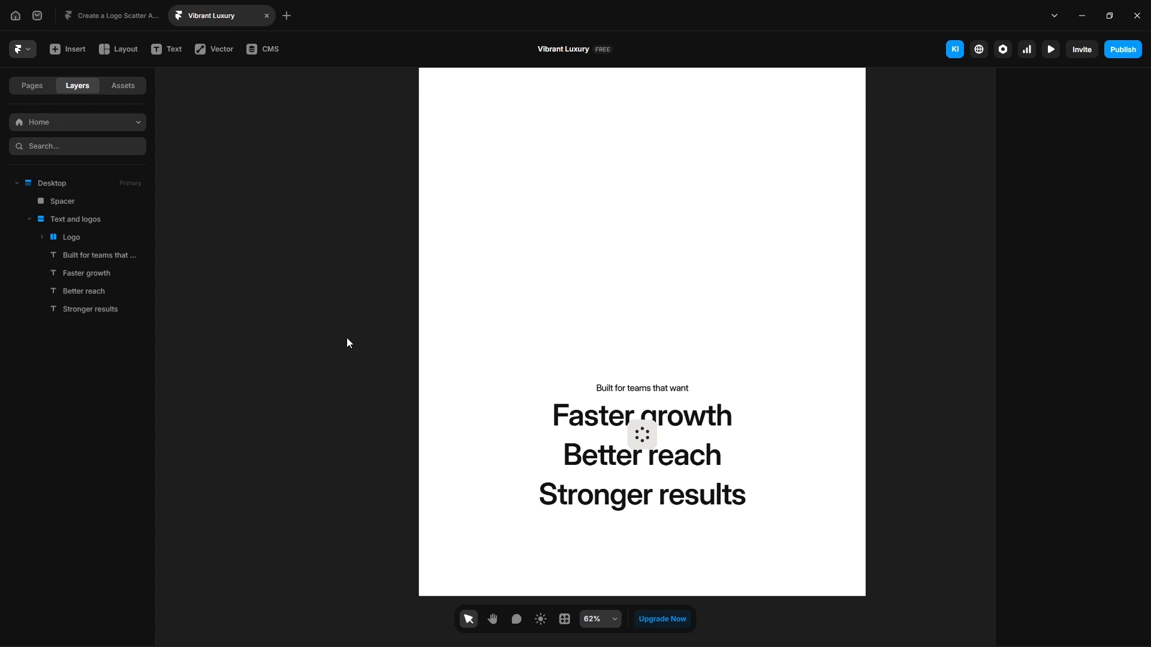
Wrap Text and logos in a new stack and rename that stack Container
left_click(89, 219)
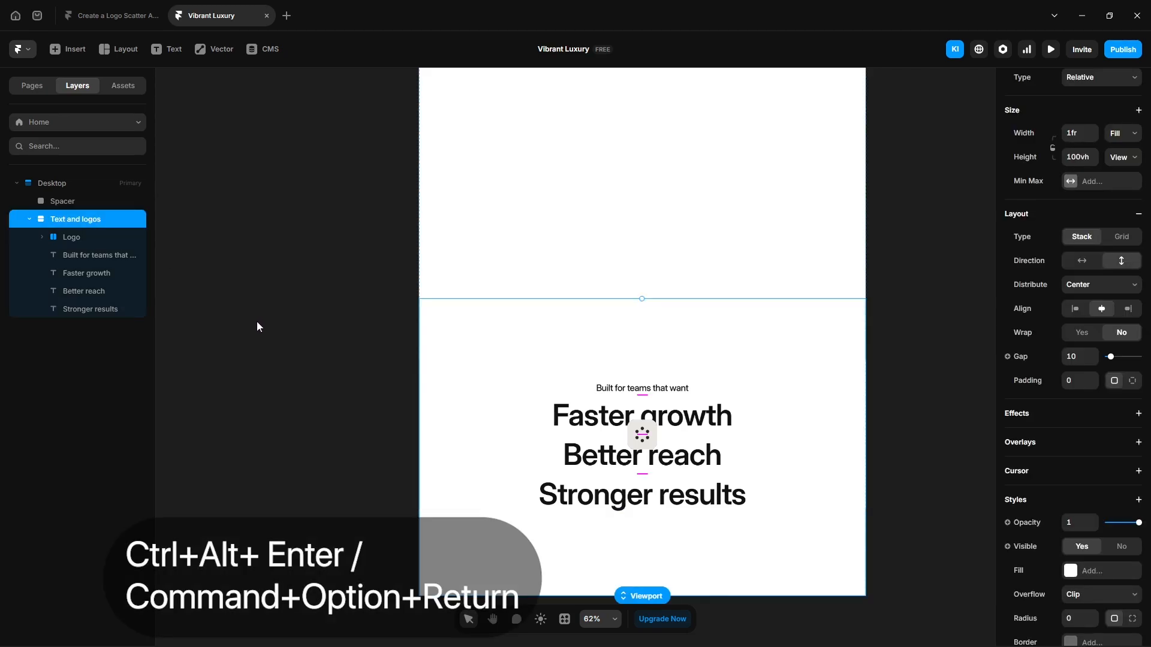
key("ctrl+alt+Return")
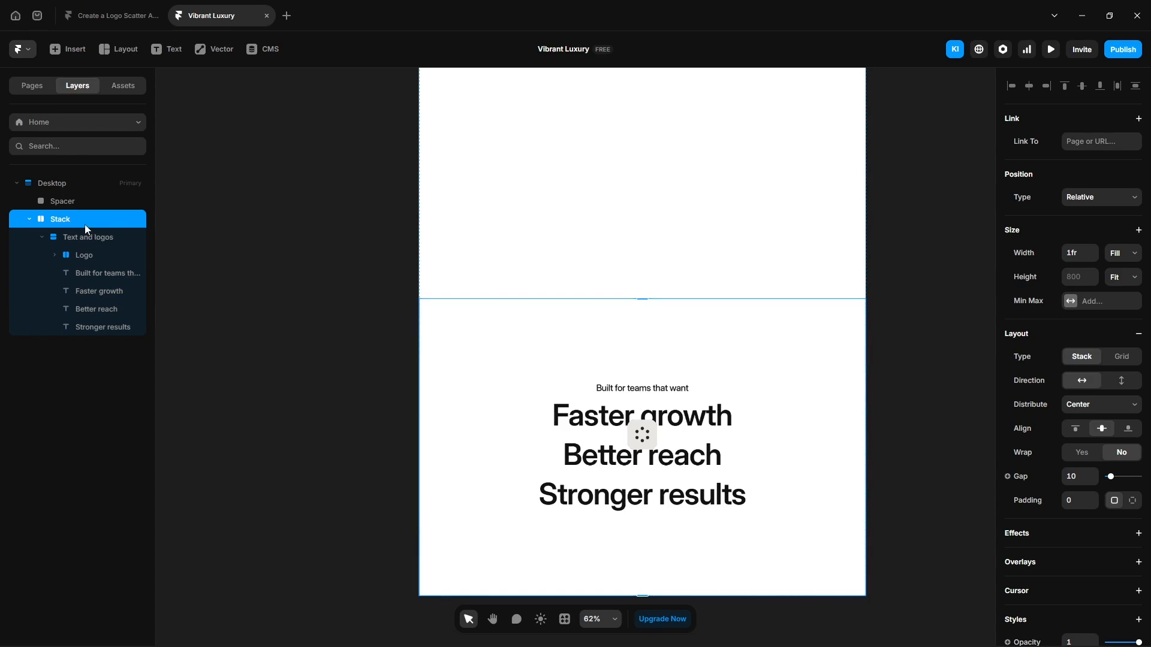
double_click(85, 224)
type("Container")
key("Return")
Give the Container a fixed height of 4000 and align its contents to its upper edge
type("2500")
left_click(918, 432)
scroll(851, 414, "down", 5)
key("space")
left_click_drag(941, 535, 776, 436)
left_click(96, 219)
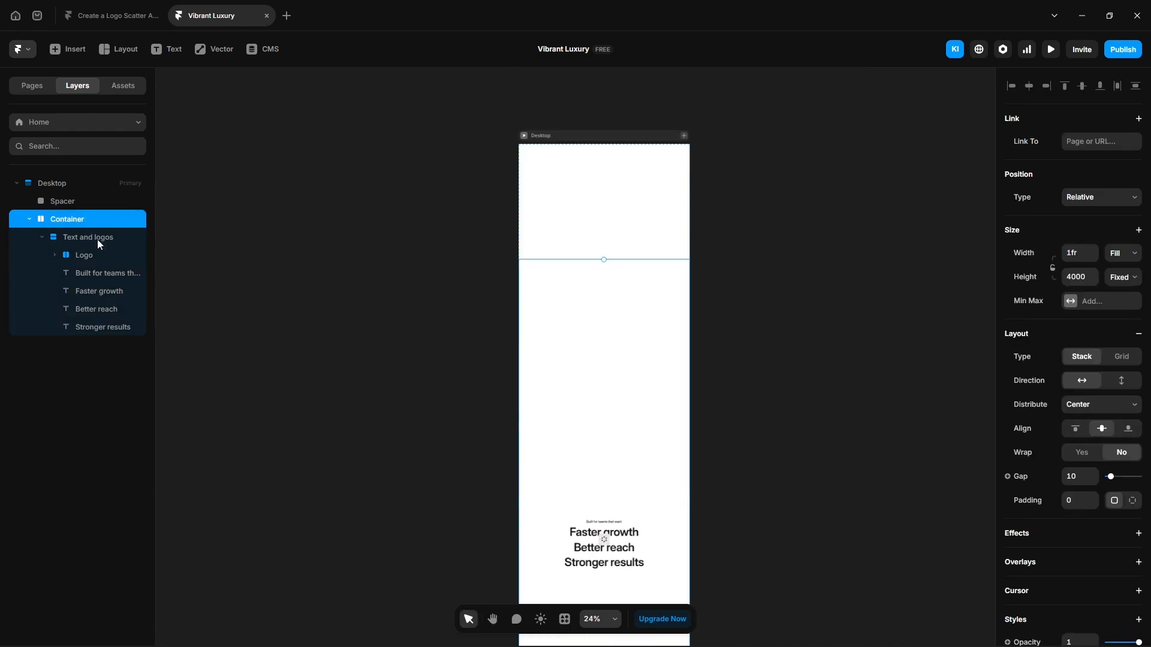
left_click(1075, 429)
left_click(702, 339)
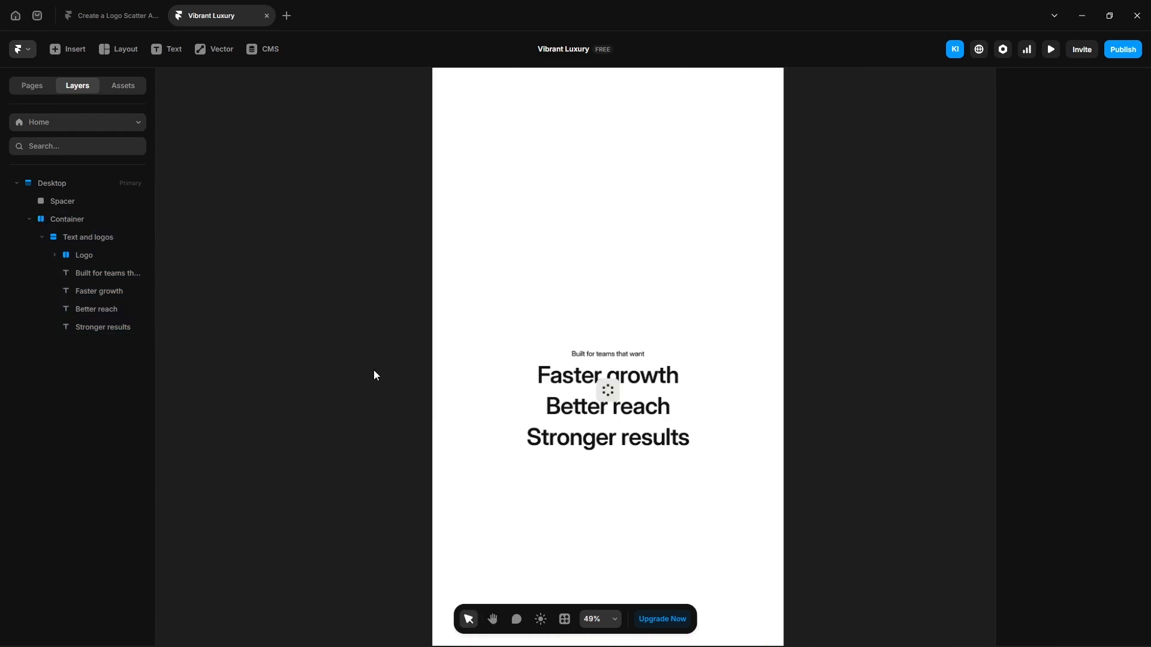
Add a Scroll Transform effect to the Cosmos logo with its trigger set to Layer in View
left_click(610, 394)
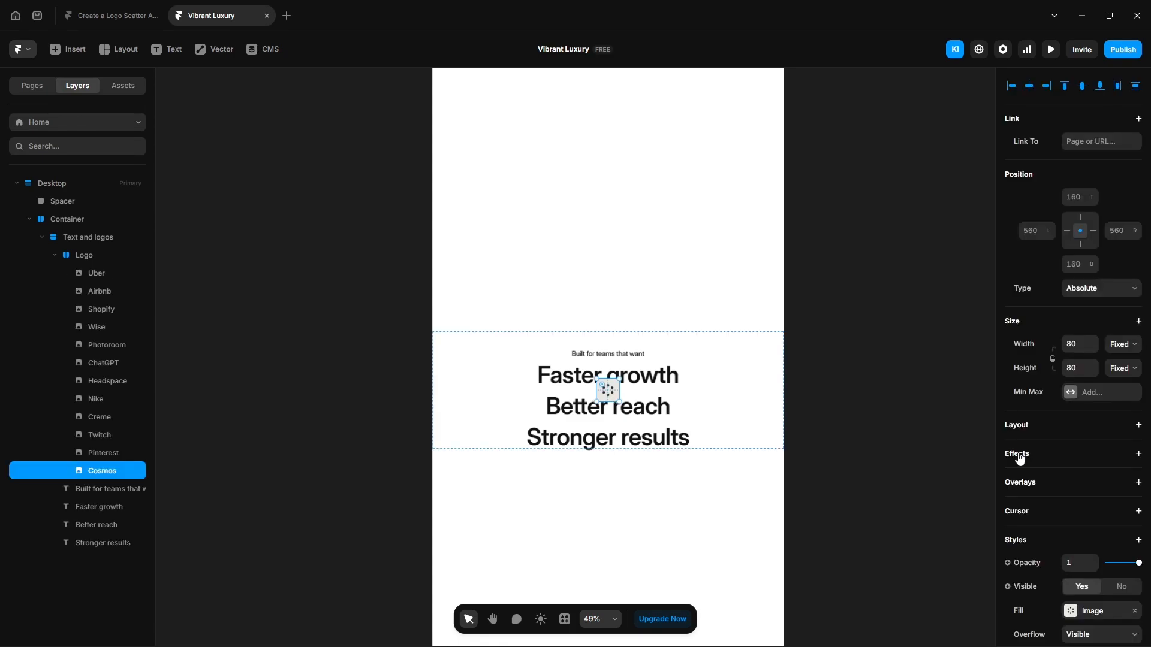
left_click(1017, 454)
mouse_move(933, 414)
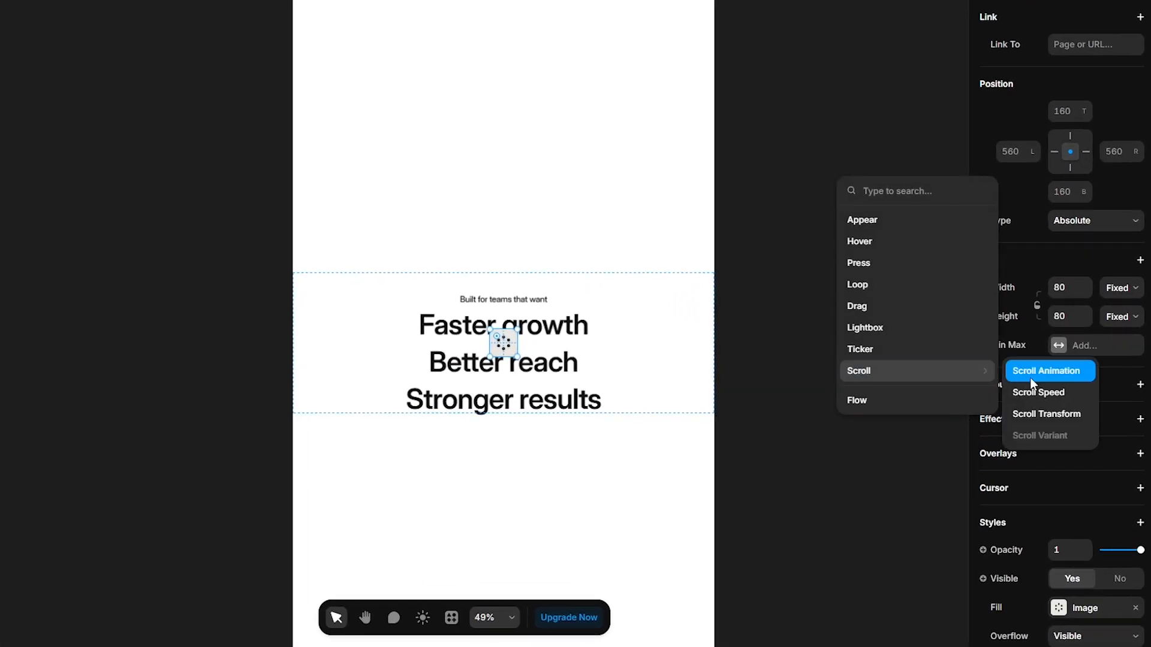
left_click(1047, 415)
left_click(887, 487)
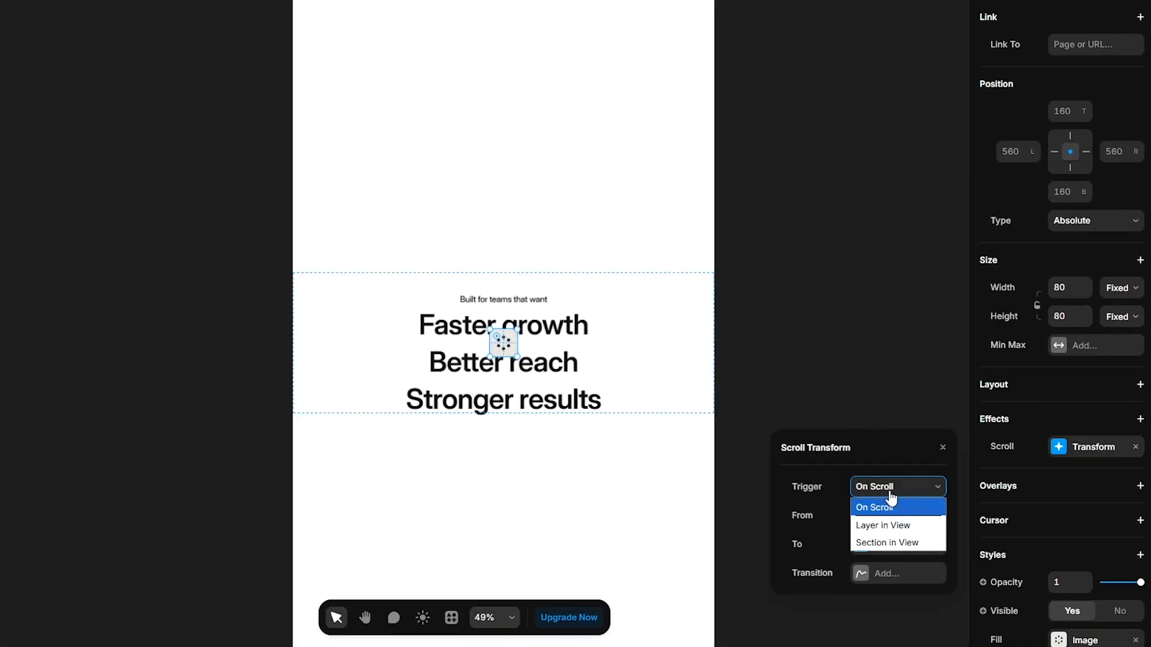
left_click(891, 532)
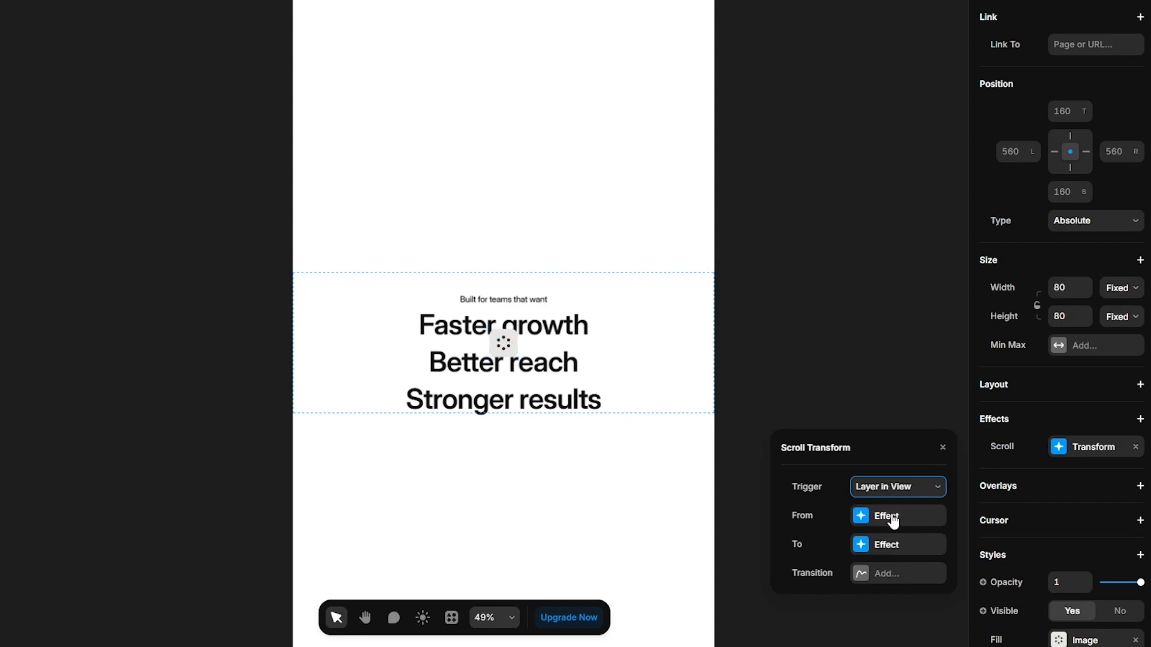
Set the opacity of the Scroll Transform's From state to 0
left_click(892, 516)
type("0")
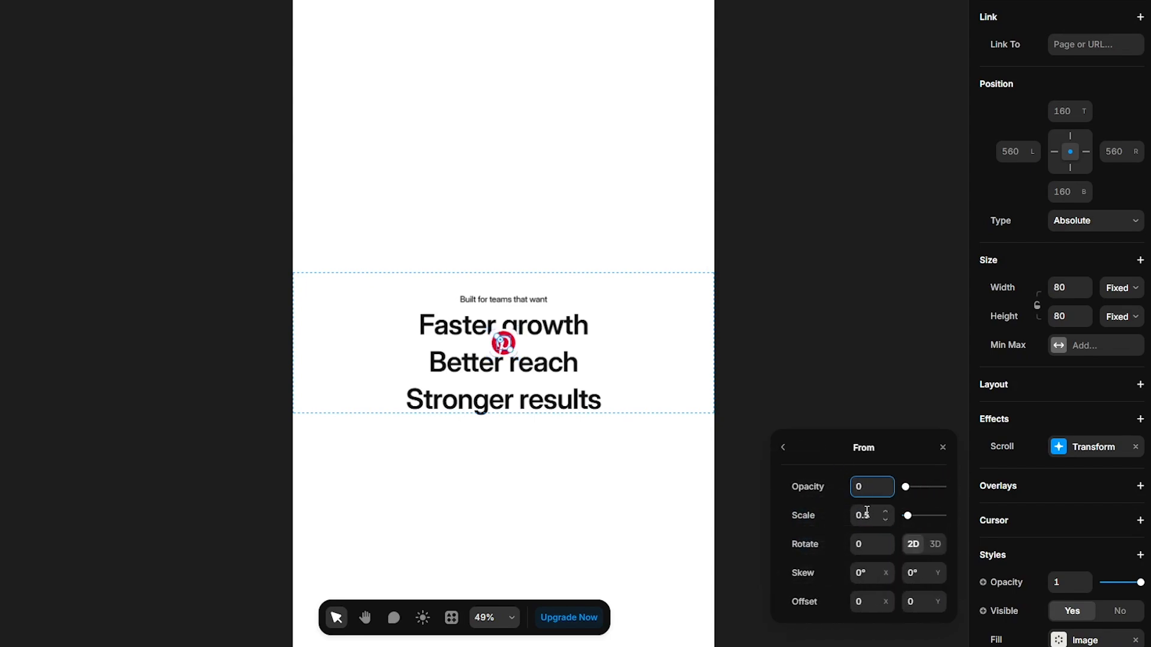
left_click(868, 516)
left_click(783, 448)
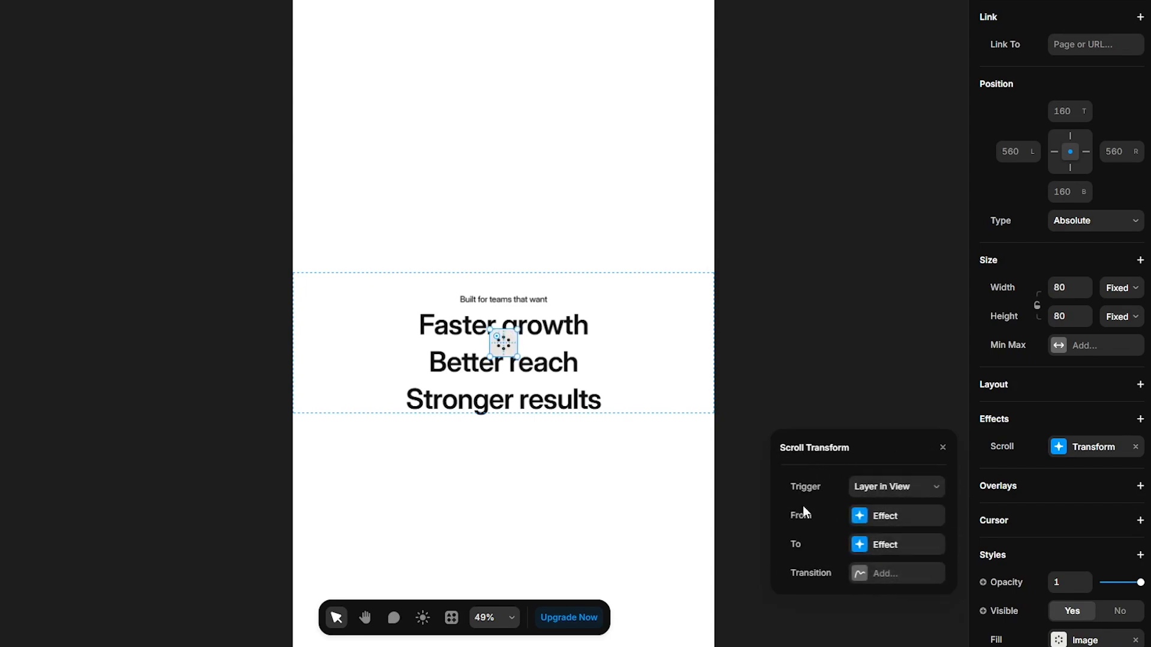
Set the X offset of the Scroll Transform's To state to -450
left_click(870, 546)
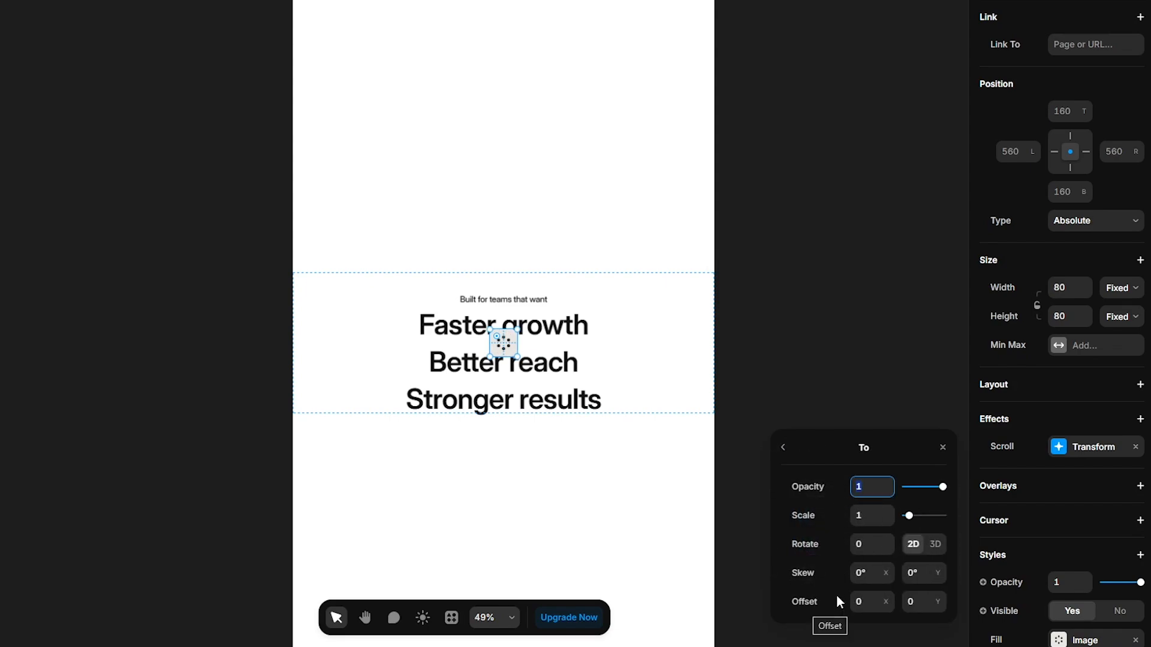
left_click_drag(876, 602, 883, 646)
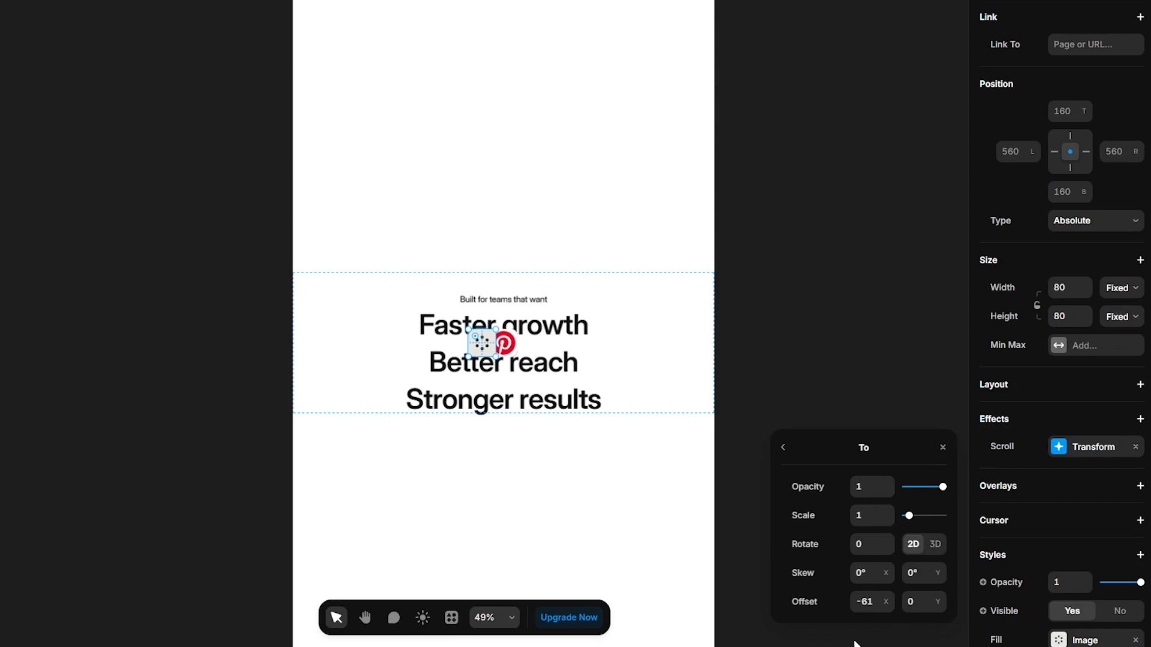
left_click_drag(886, 601, 885, 619)
left_click(872, 603)
type("-")
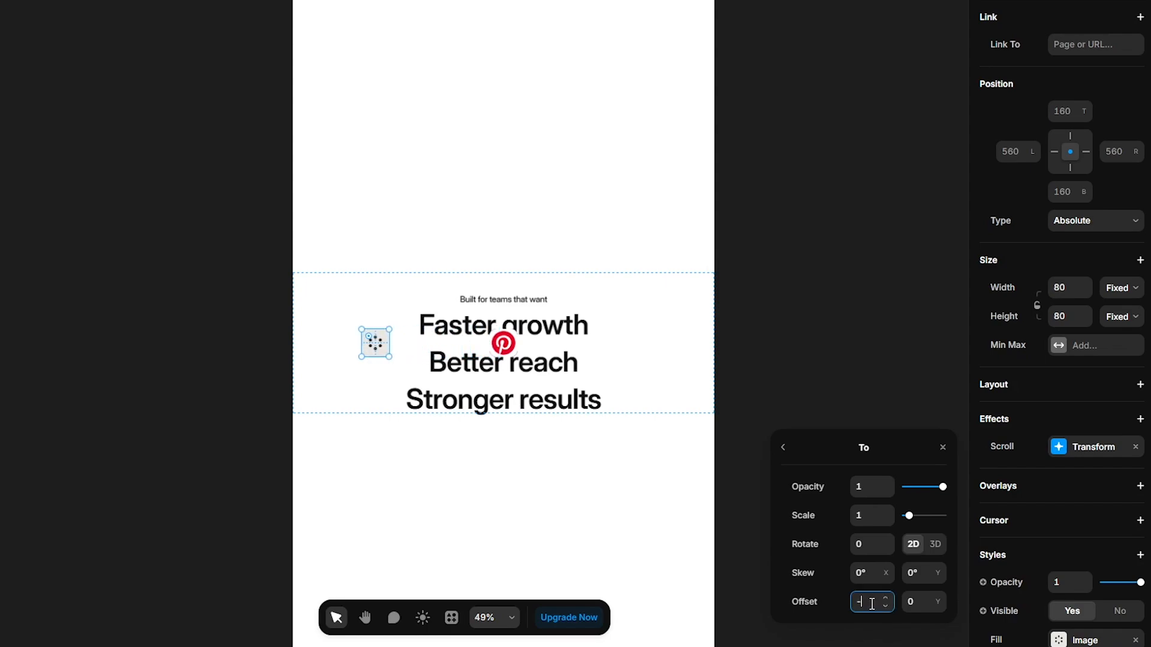
type("450")
key("Return")
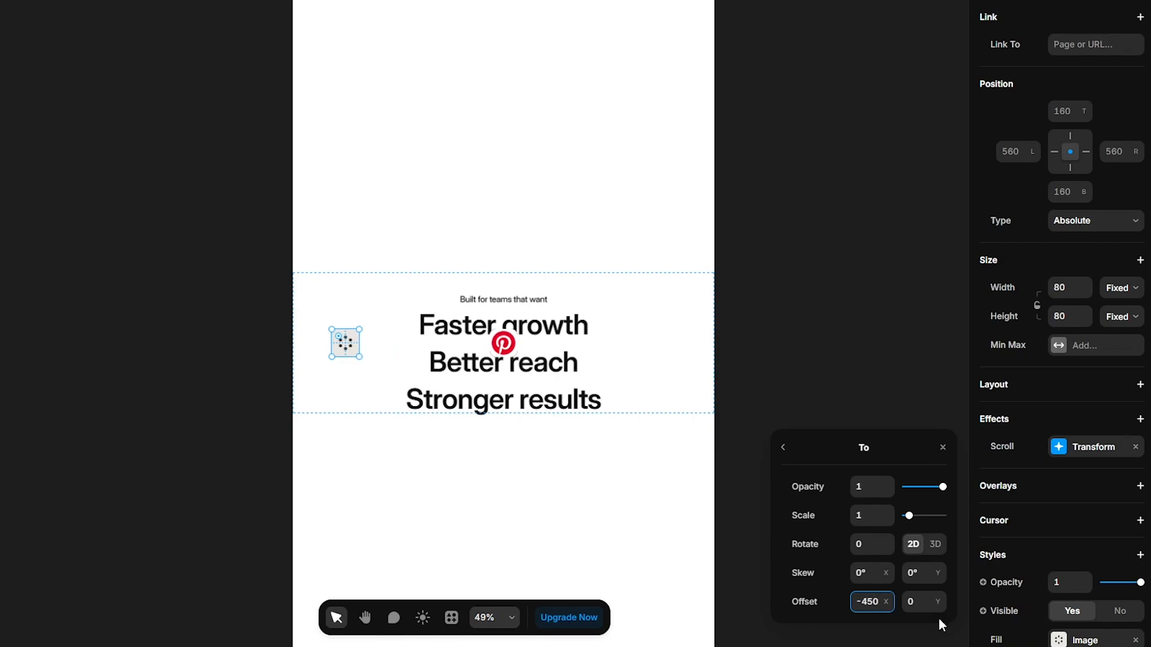
Set the Y offset of the Cosmos logo's To state to -320
left_click_drag(938, 605, 938, 638)
left_click(919, 603)
type("-")
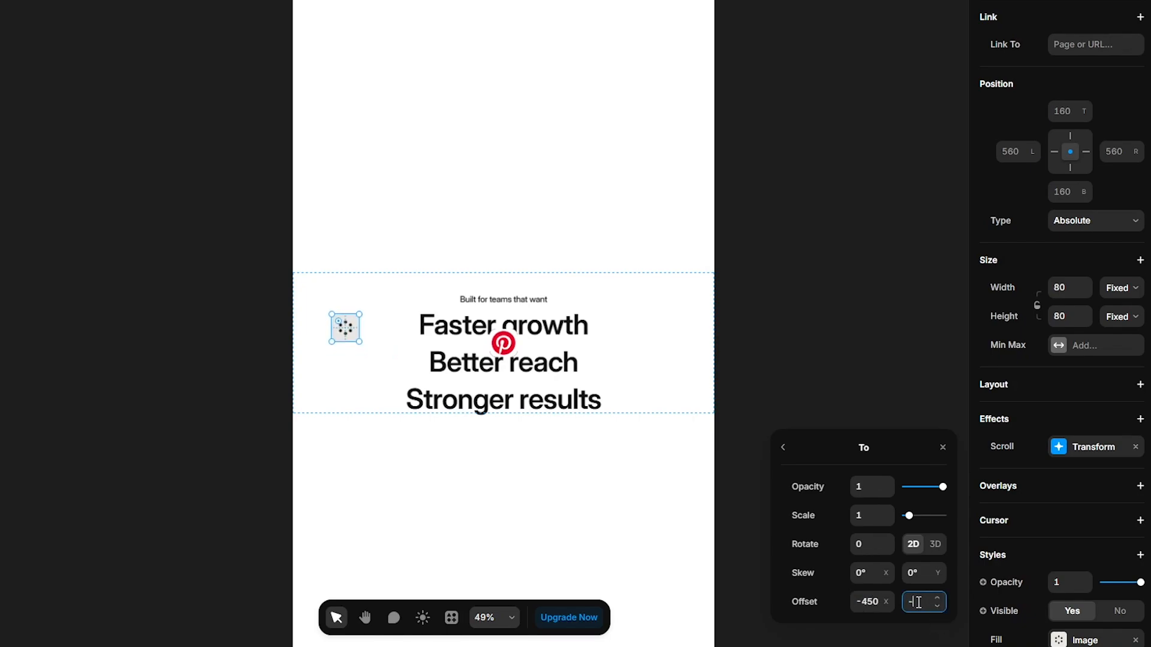
type("320")
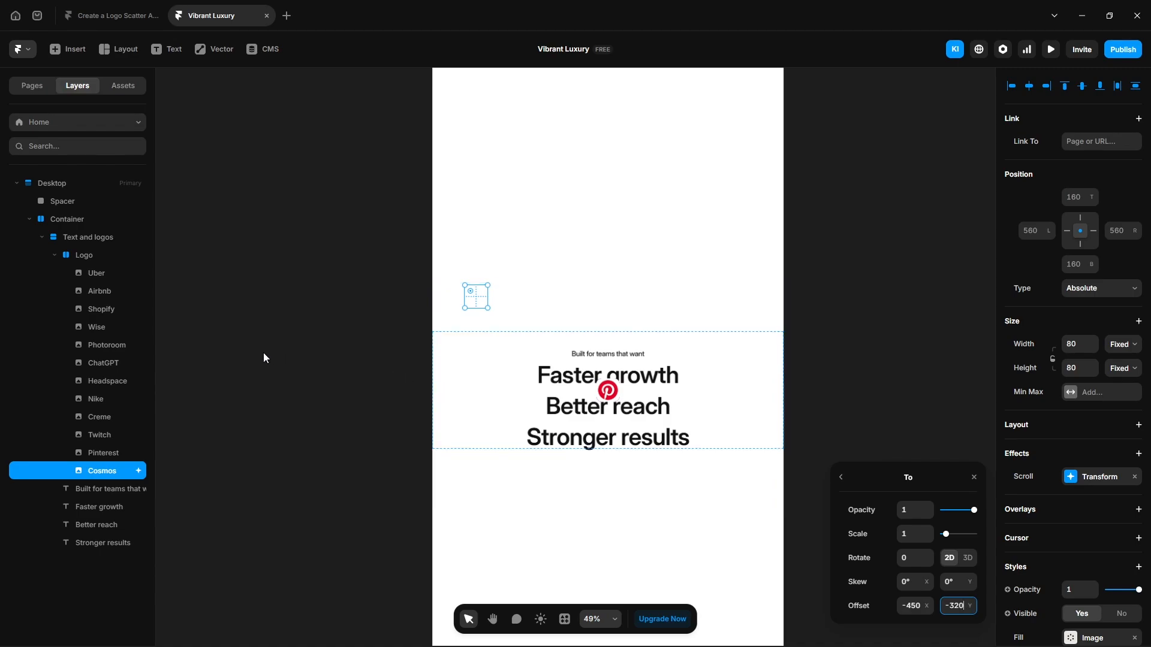
Set the overflow of the Logo stack to Visible
left_click(99, 252)
scroll(1064, 454, "down", 5)
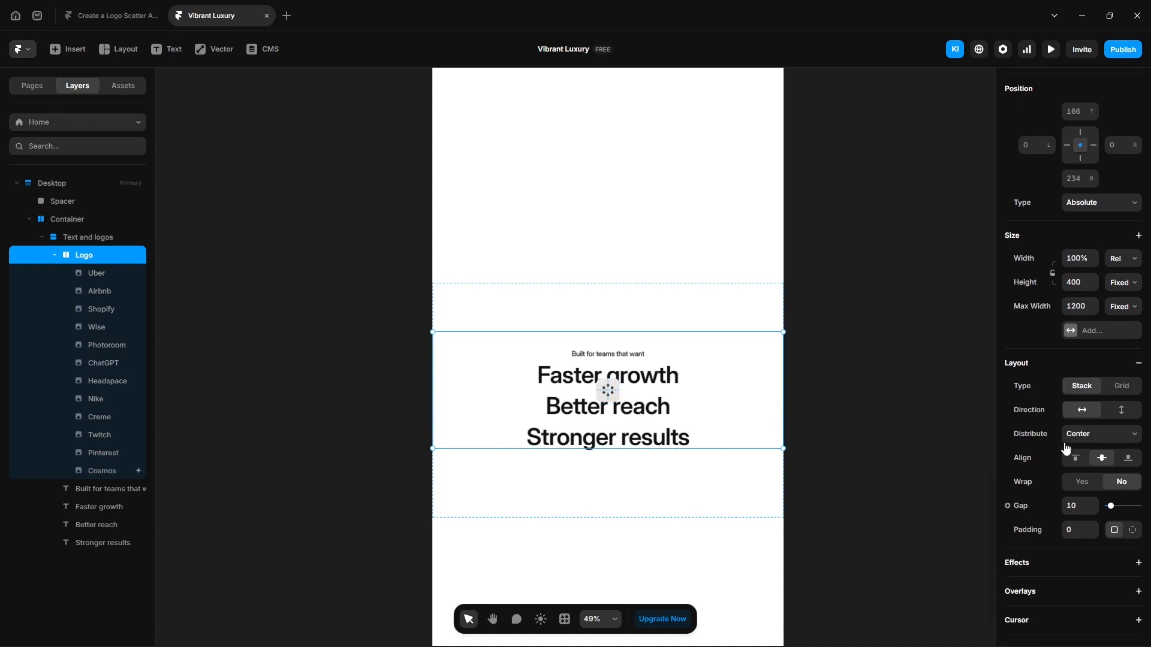
left_click(1074, 531)
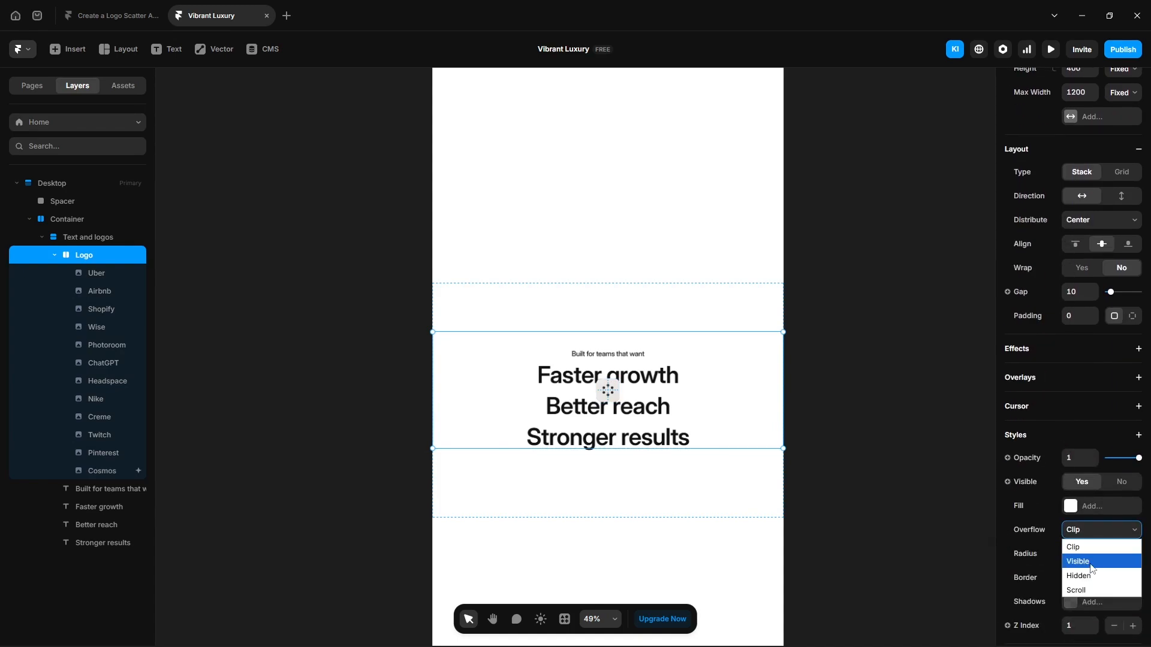
left_click(1086, 558)
Add a physics-based transition to the Cosmos logo's Scroll Transform with its damping set to 100
left_click(120, 474)
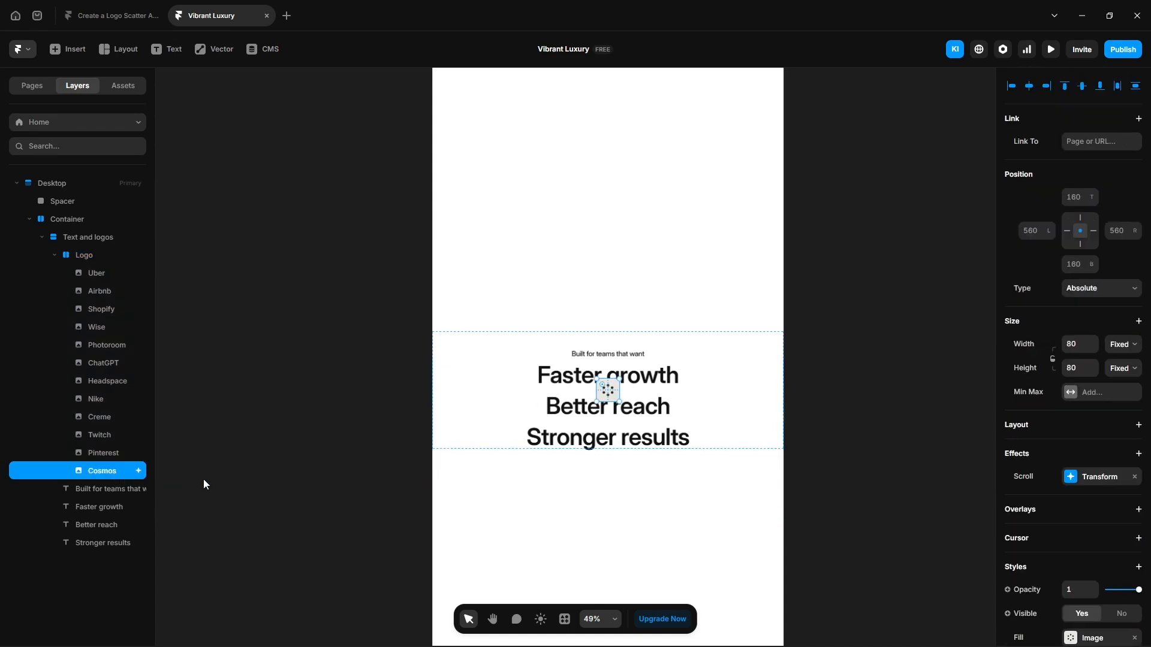
left_click(1086, 483)
left_click(919, 558)
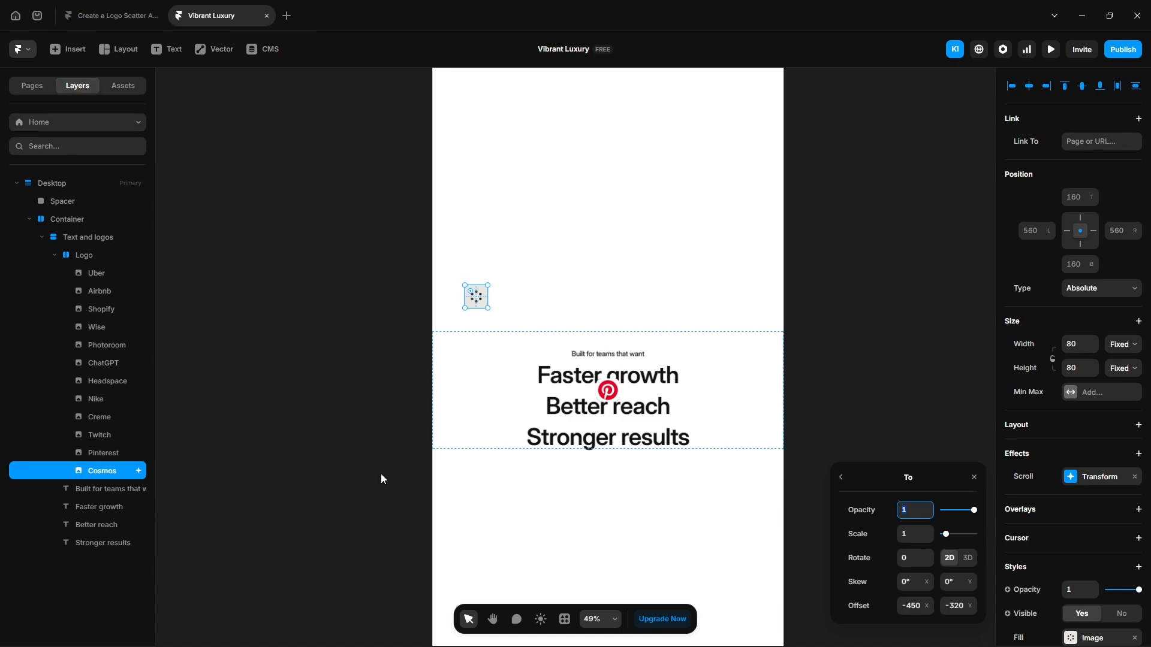
left_click(841, 478)
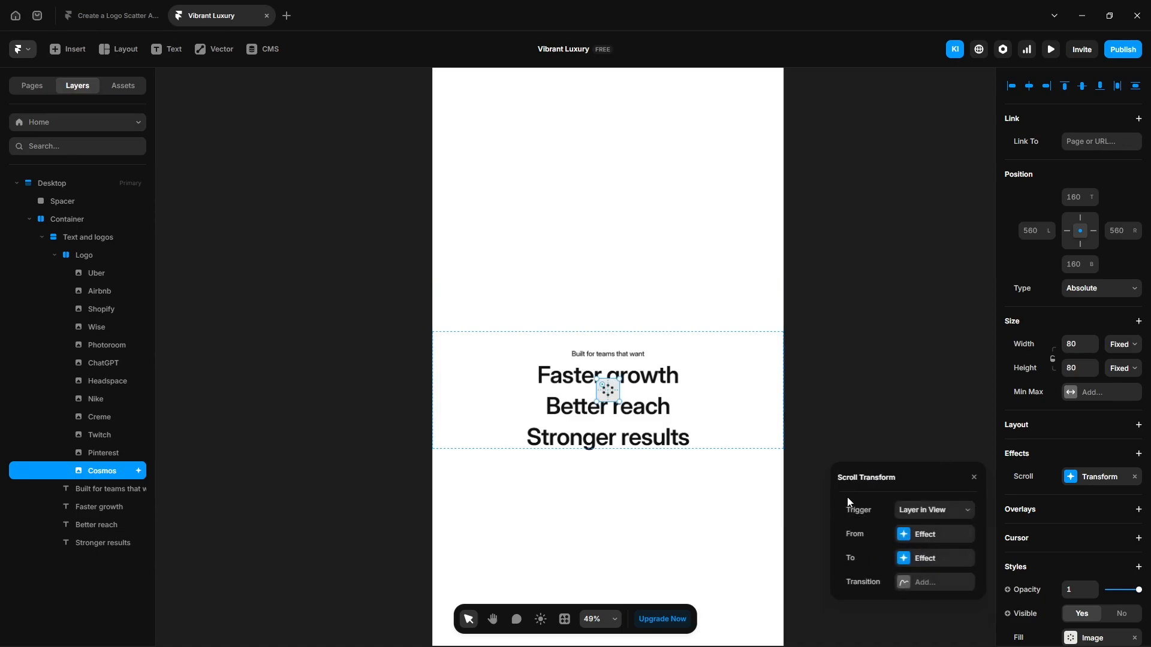
left_click(932, 582)
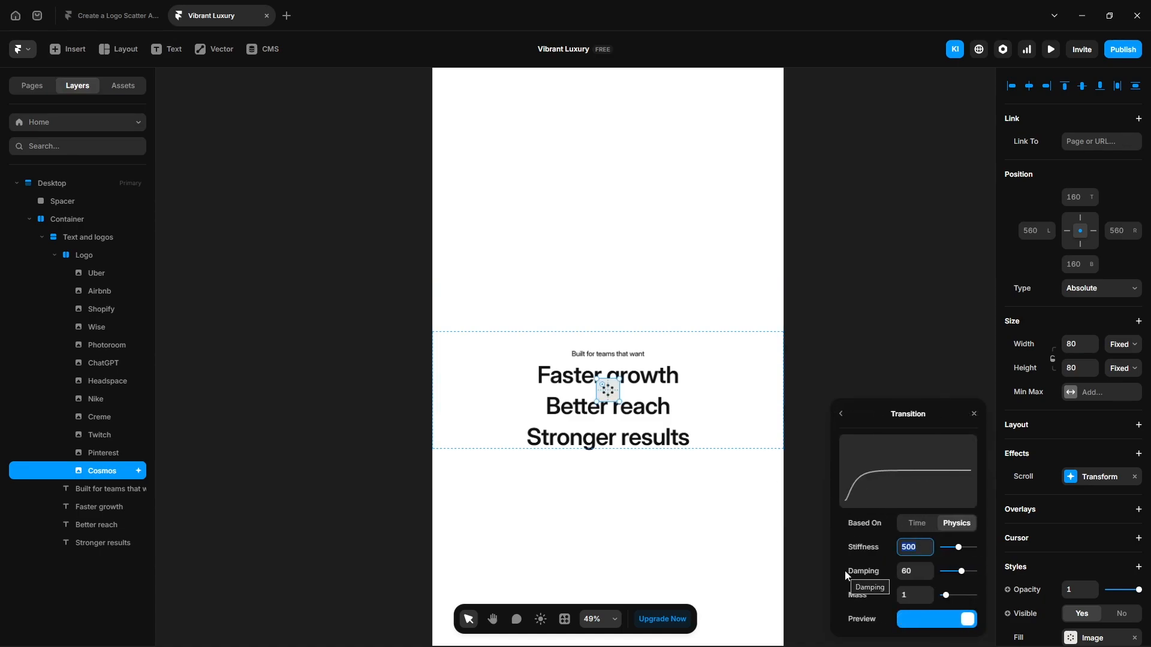
left_click(908, 573)
type("100")
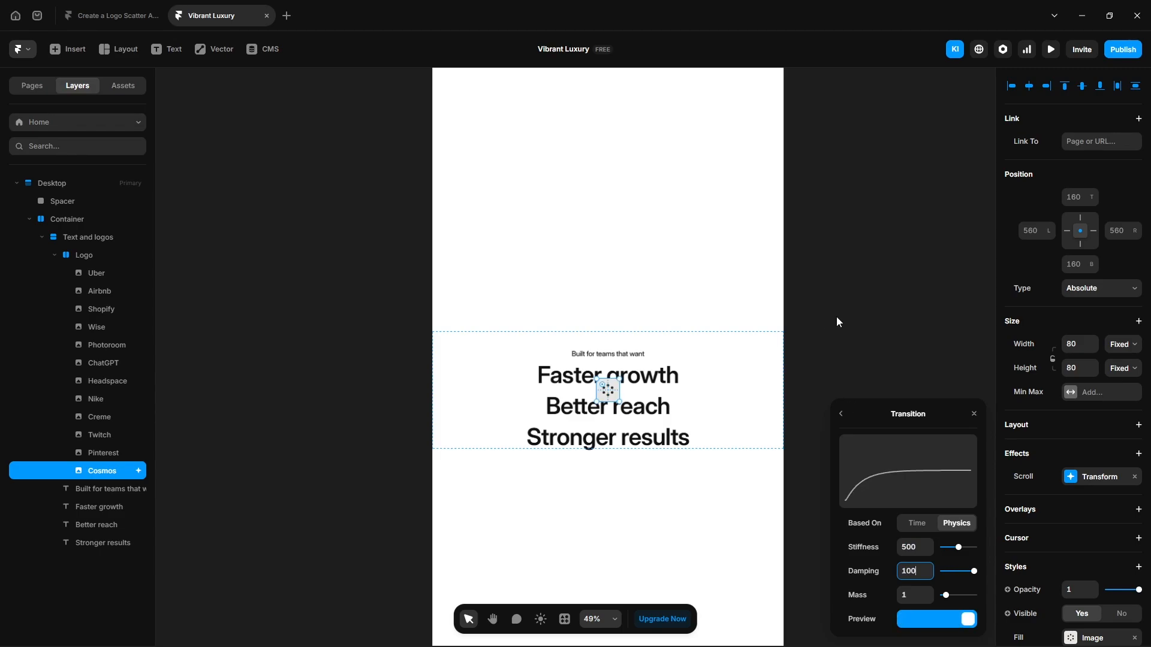
Preview the page and scroll through it to check the Cosmos logo's movement
left_click(1051, 49)
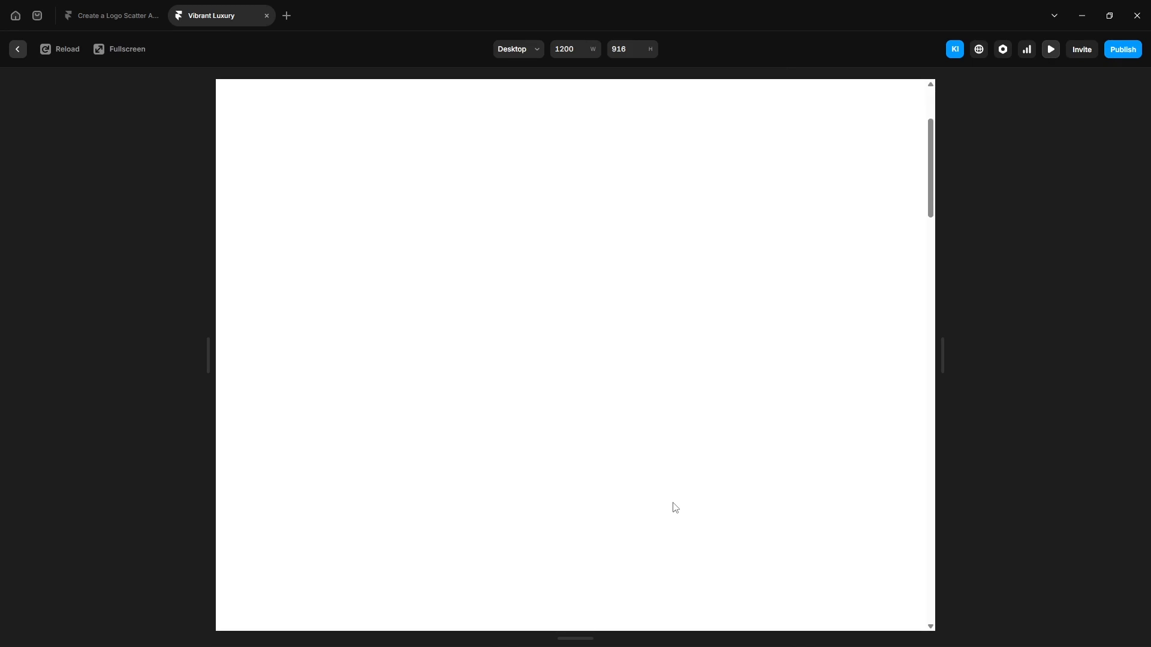
scroll(676, 509, "up", 7)
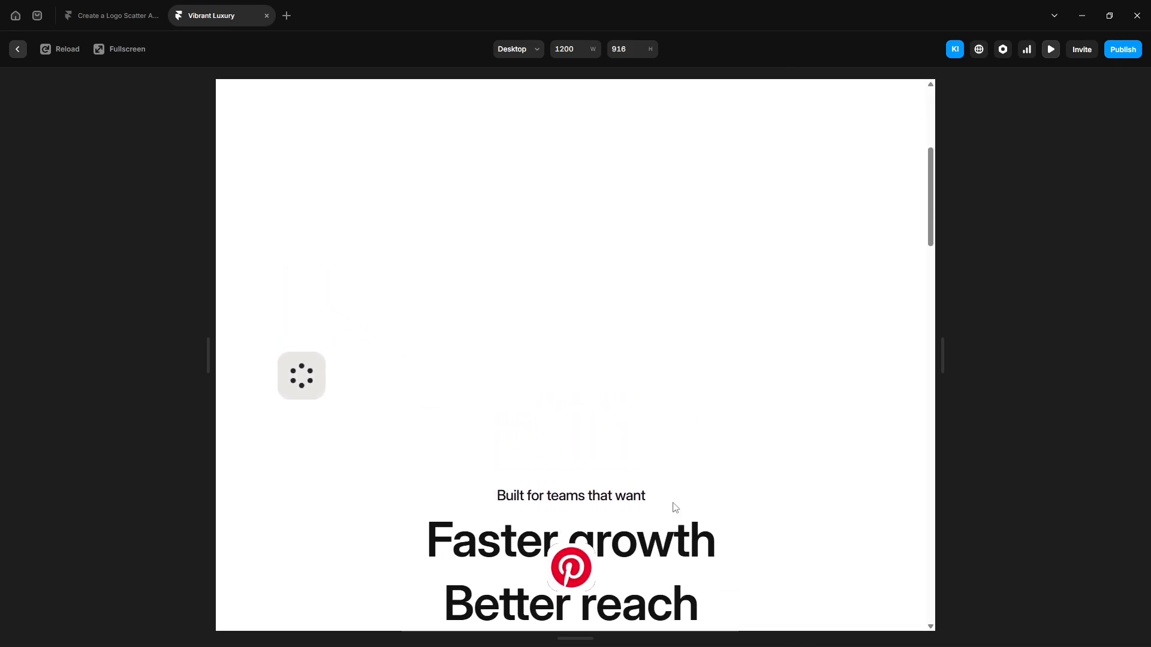
scroll(675, 508, "down", 8)
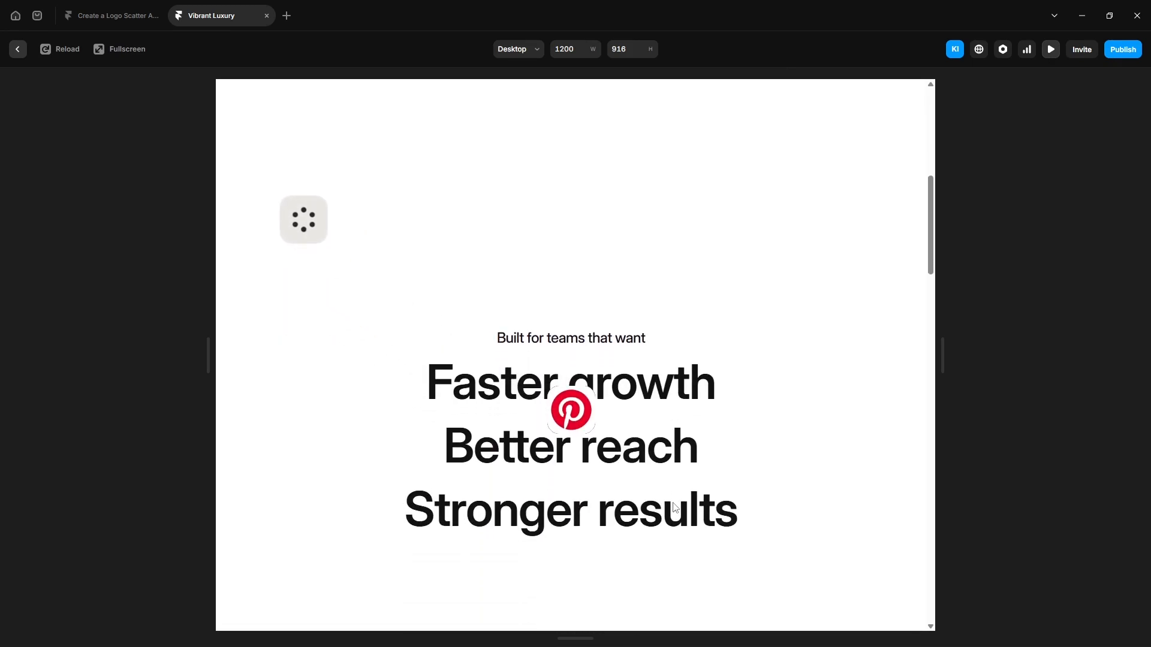
key("Escape")
Copy the Cosmos logo's Scroll Transform effect and paste it onto all the logos from Uber to Pinterest
right_click(1070, 479)
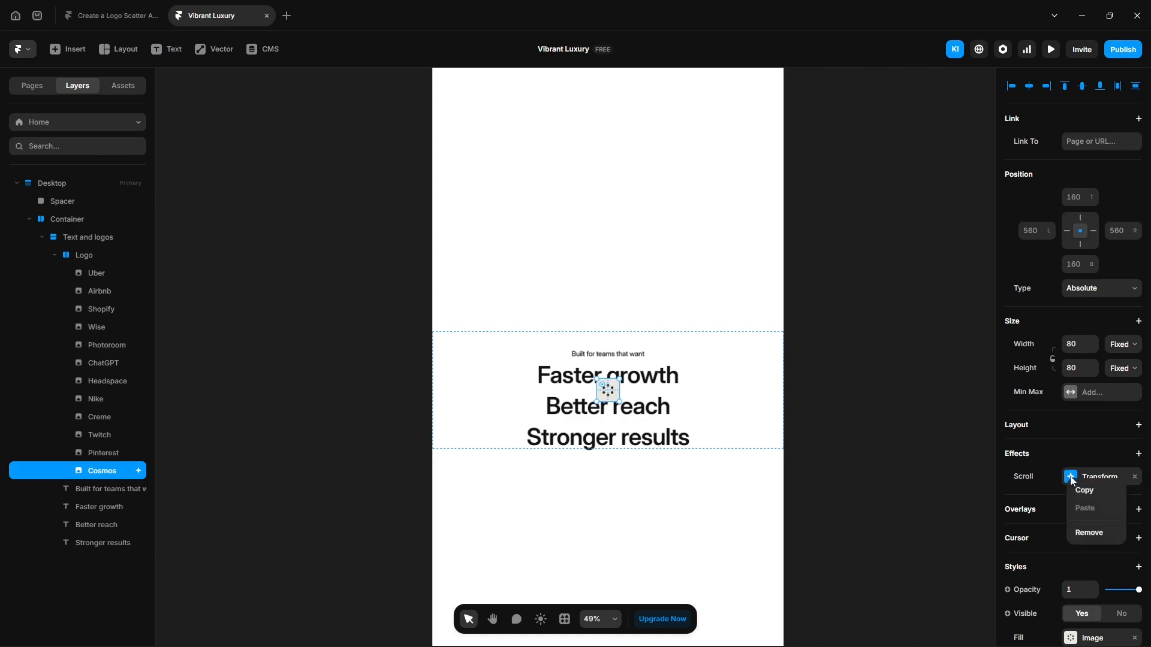
left_click(1084, 491)
left_click(108, 273)
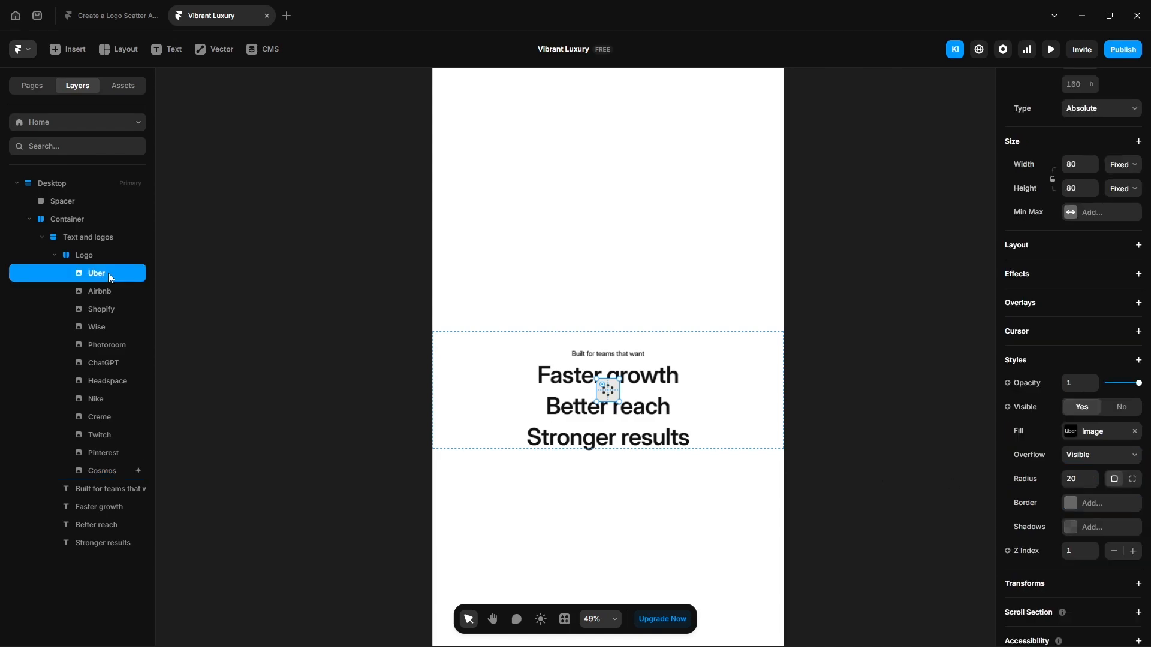
left_click(127, 456, "shift")
left_click(1019, 454)
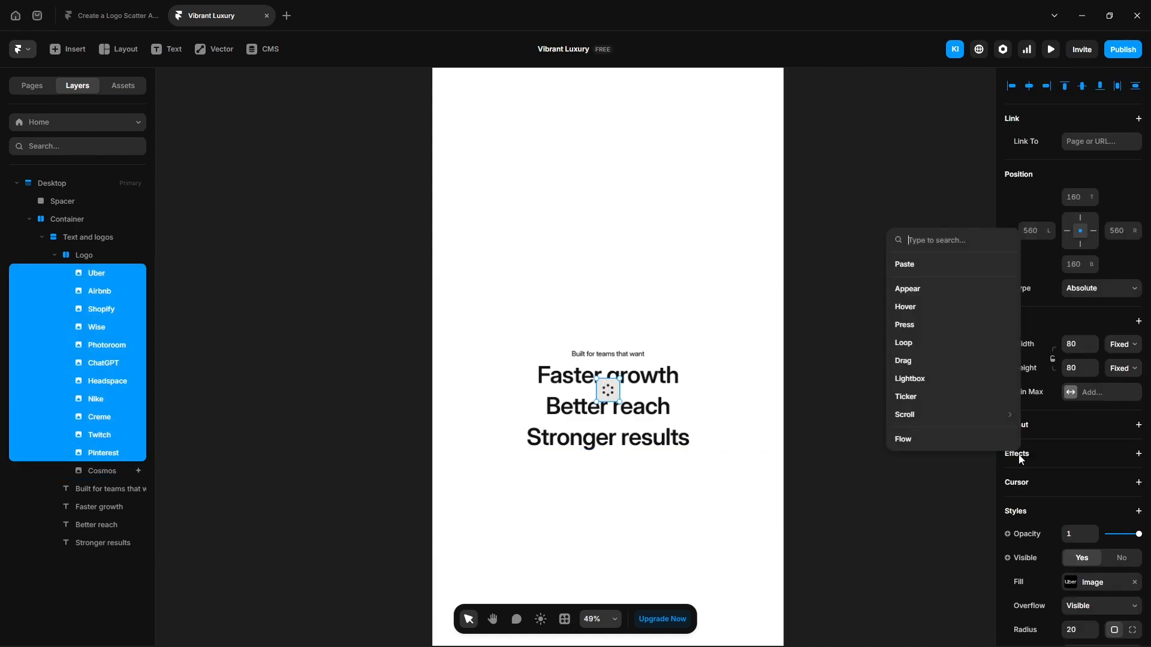
left_click(924, 265)
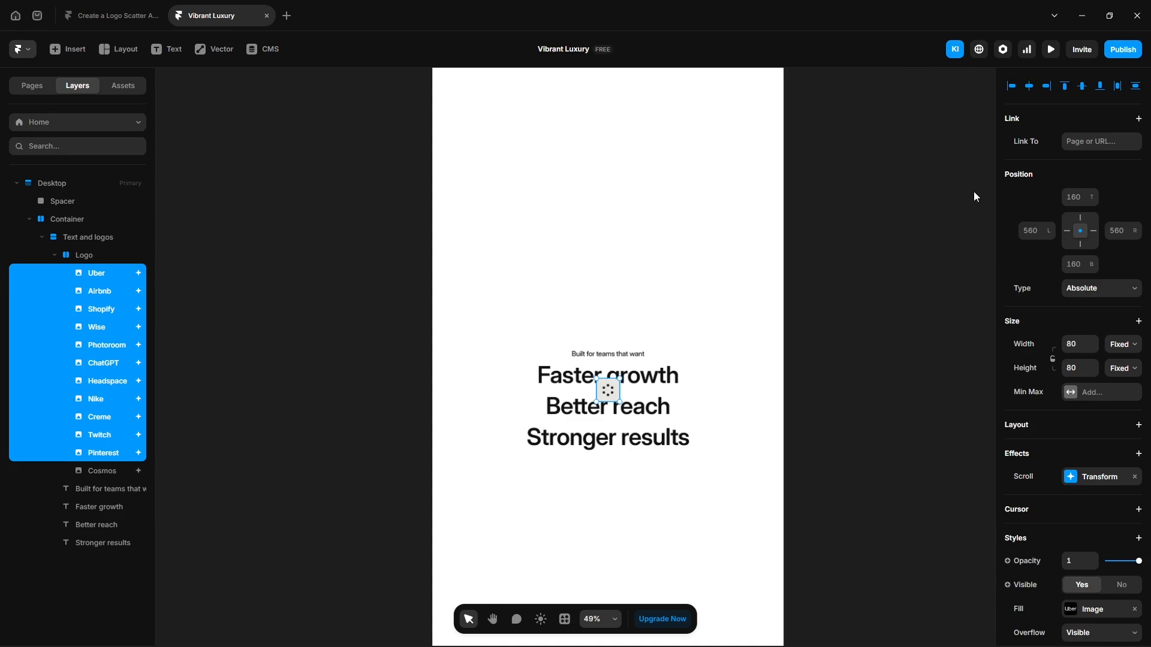
Preview the page again and scroll both ways to check the effect shared by all the logos
left_click(1050, 49)
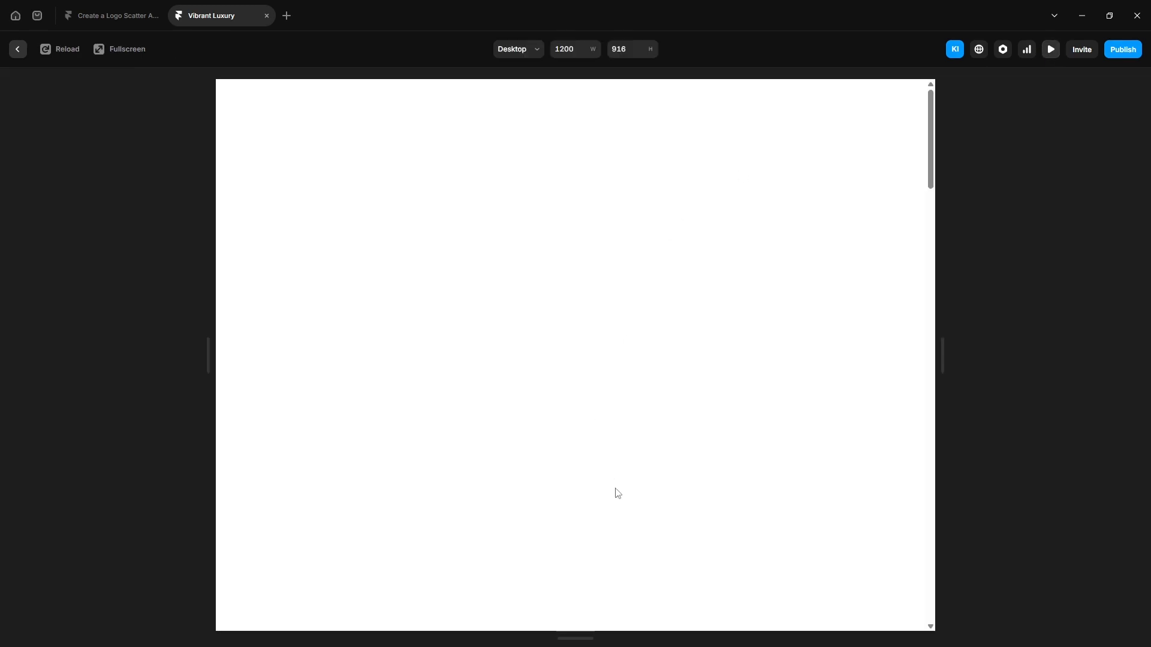
scroll(617, 489, "down", 9)
scroll(618, 491, "up", 3)
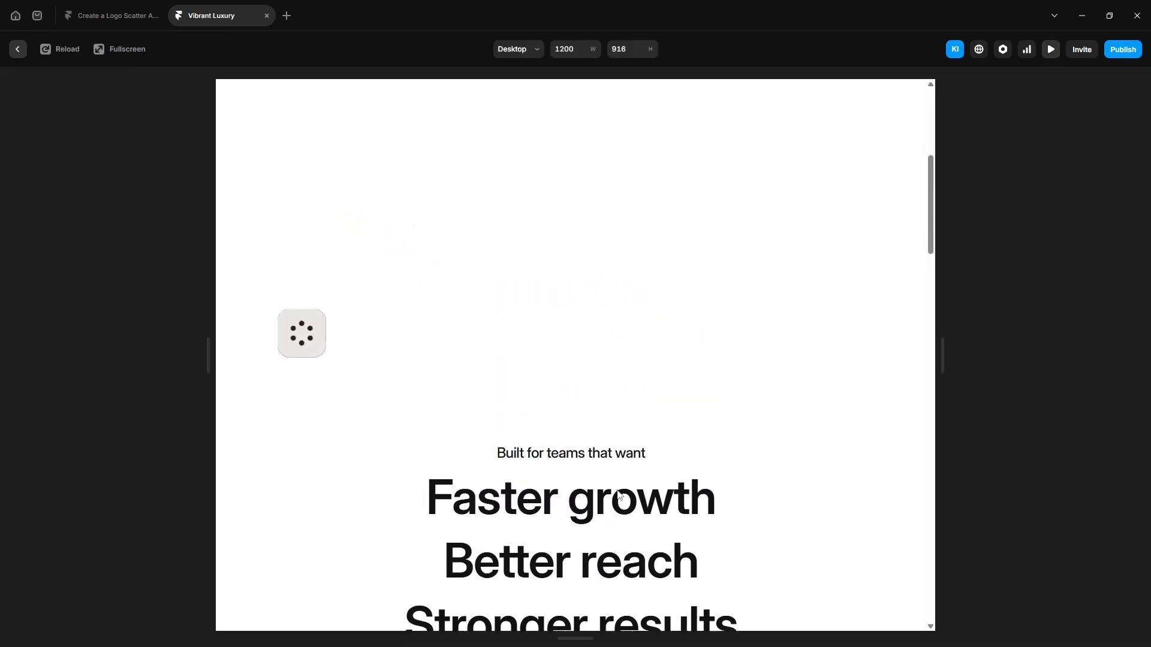
scroll(618, 495, "up", 3)
scroll(620, 494, "down", 5)
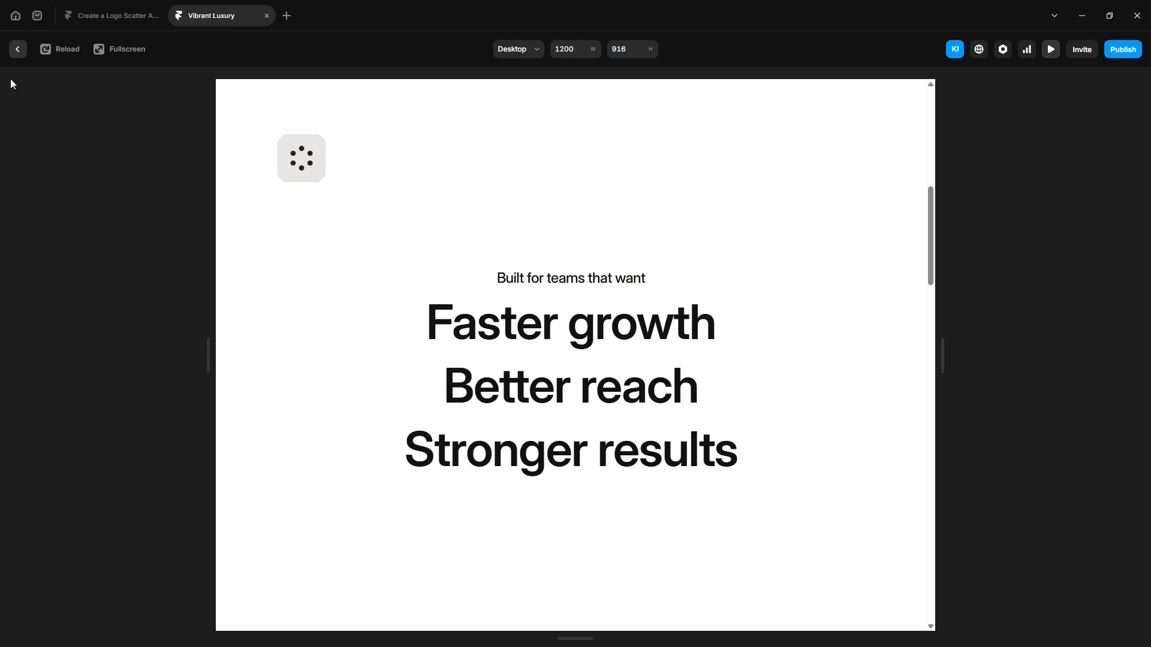
key("Escape")
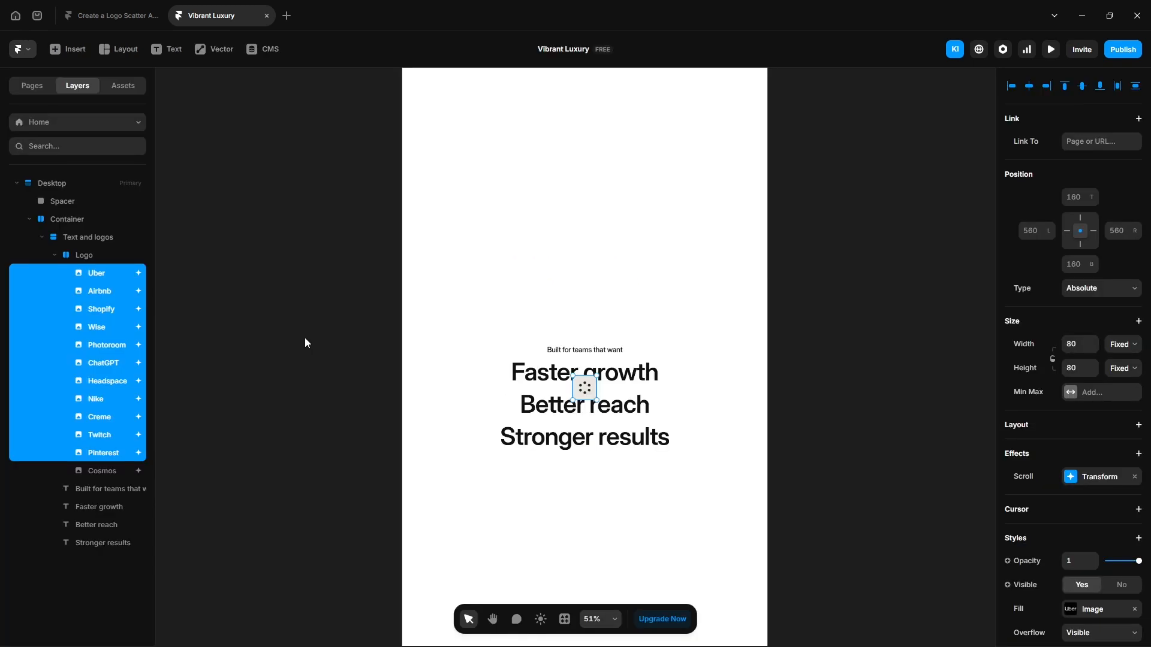
Set the offset of the Uber logo's Scroll Transform To state to X -440 and Y -280
left_click(96, 273)
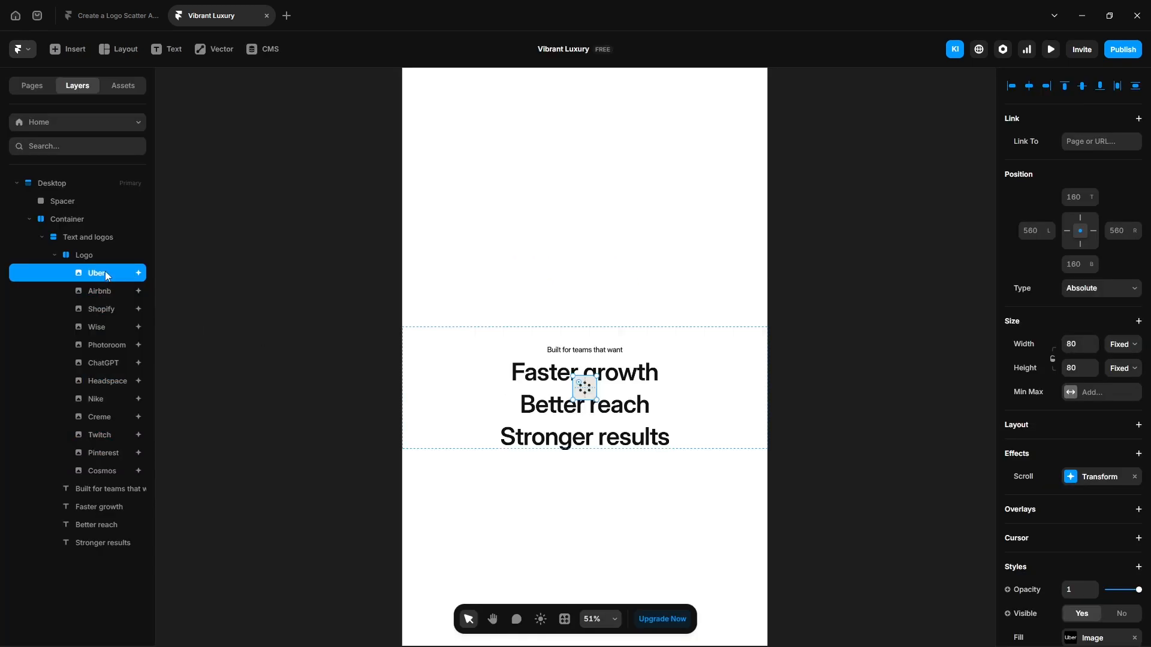
left_click(1093, 483)
left_click(937, 561)
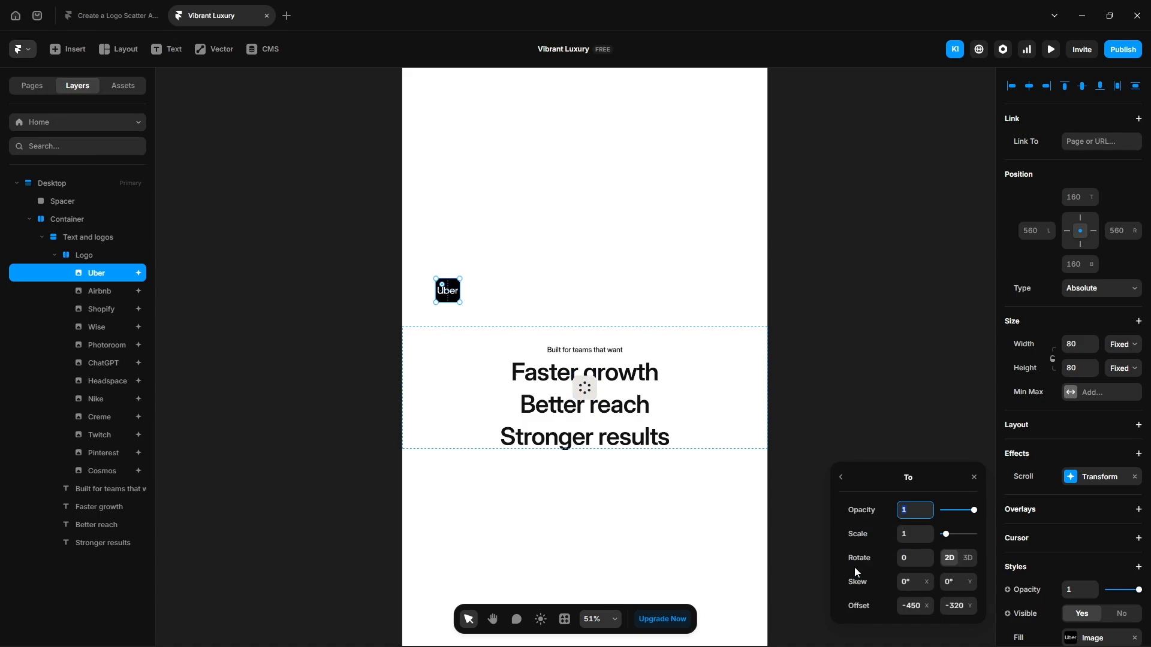
left_click(909, 606)
key("shift+Up")
left_click(958, 606)
key("shift+Up")
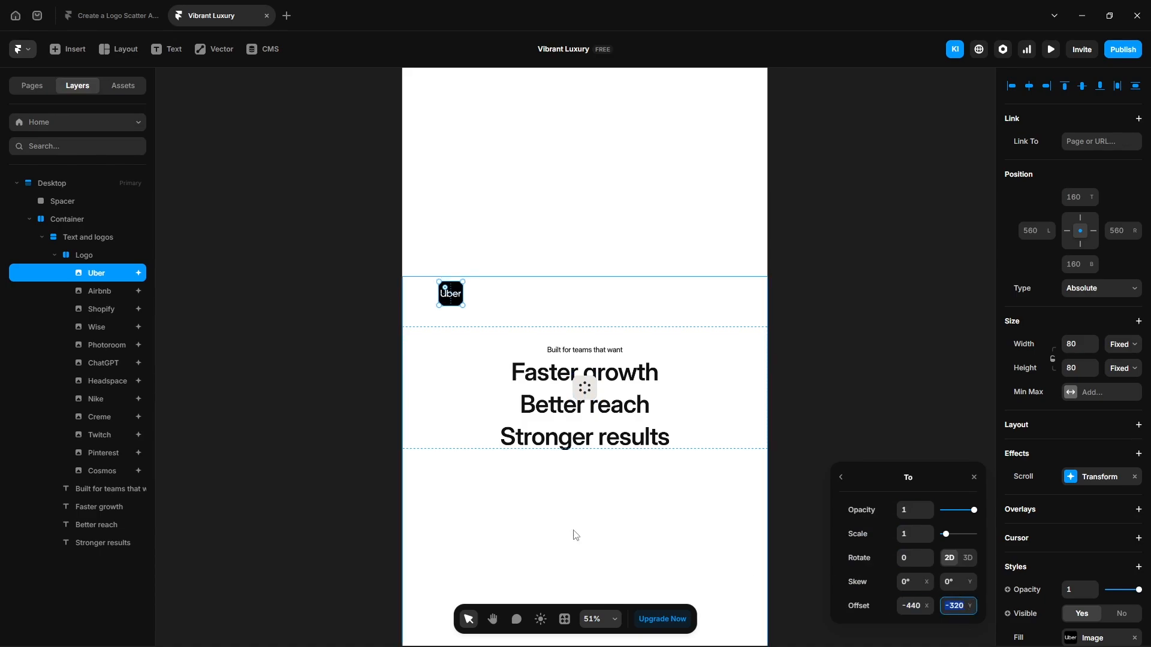
key("shift+Up")
key("shift+Up")
key("shift+Up")
key("shift+Up")
key("shift+Up")
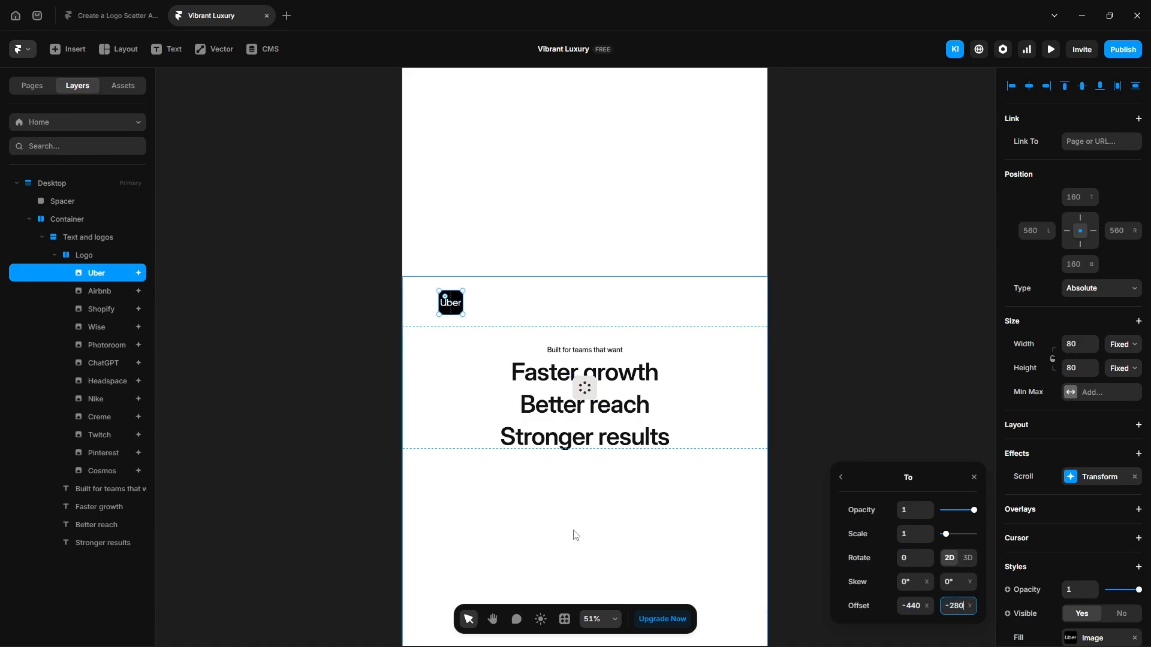
Set the offset of the Airbnb logo's To state to X -330 and Y -150
left_click(113, 293)
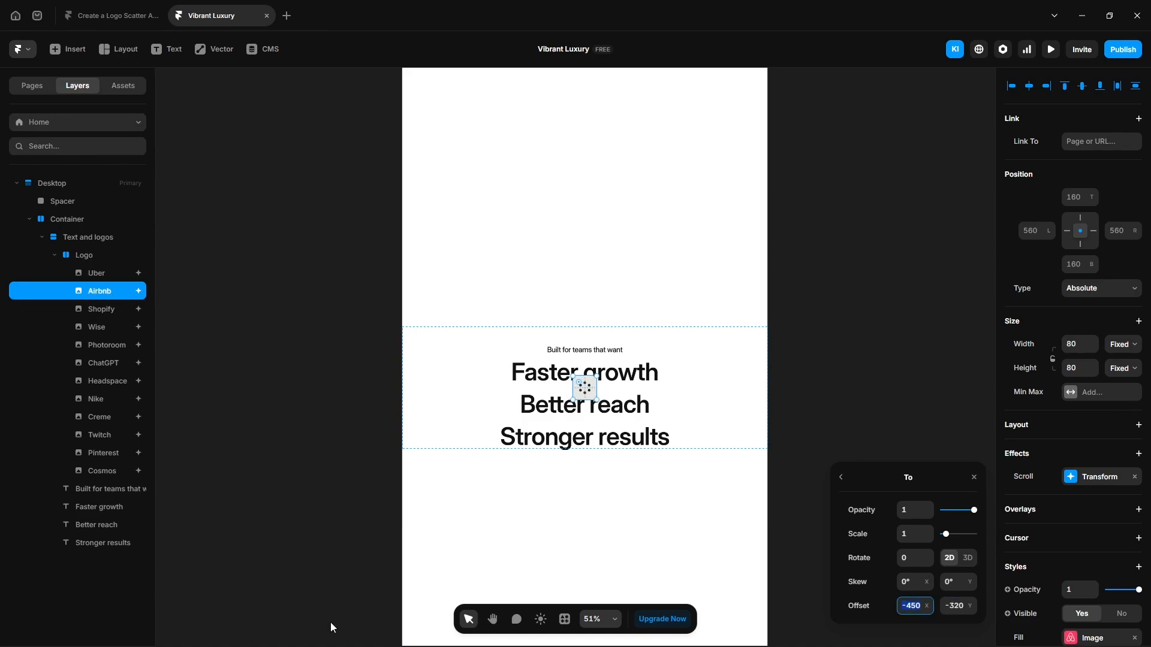
type("-330")
key("Tab")
type("-1")
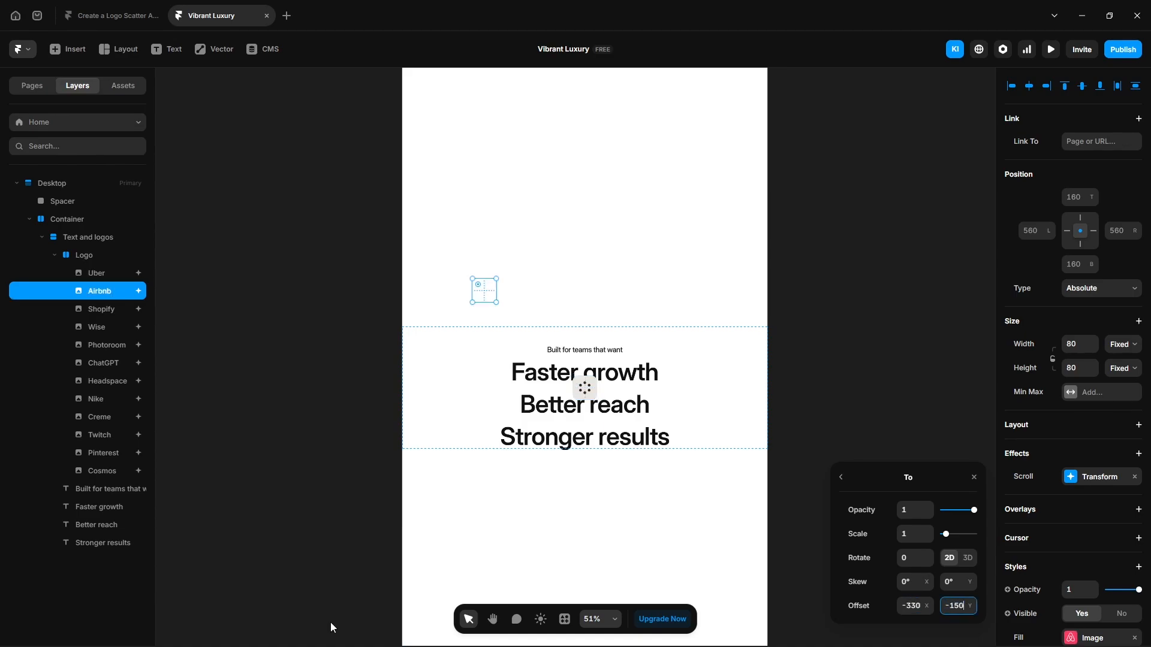
type("50")
key("Tab")
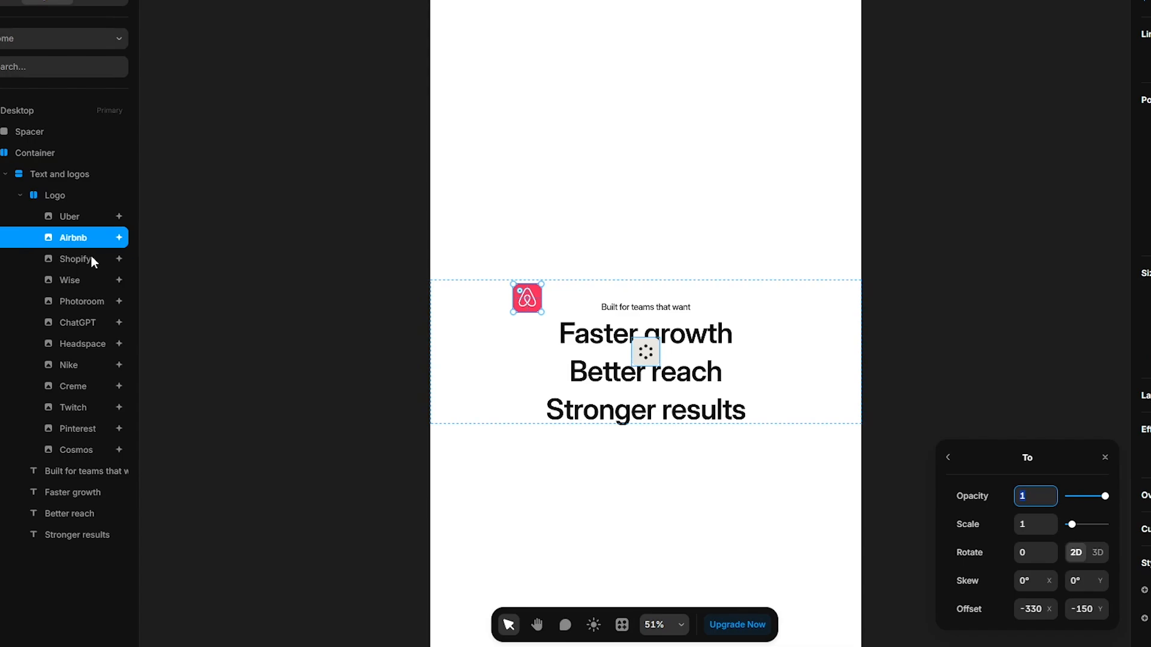
Set the offset of the Shopify logo's To state to X -400 and Y 270
left_click(114, 309)
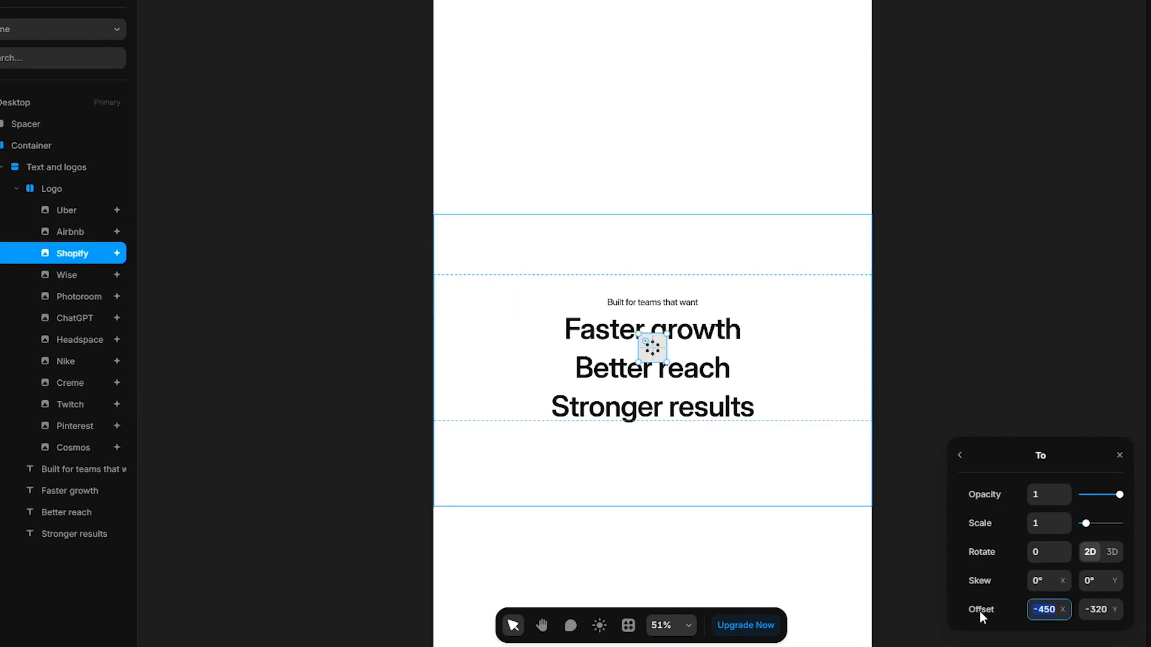
type("-400")
key("Tab")
type("200")
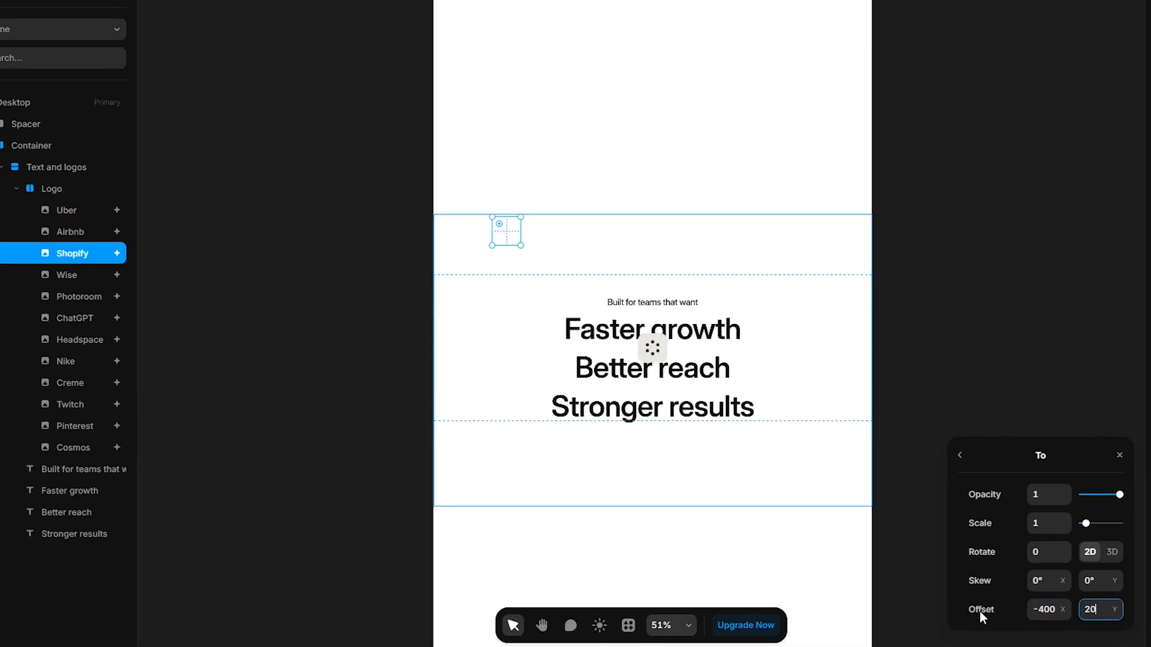
key("BackSpace")
key("BackSpace")
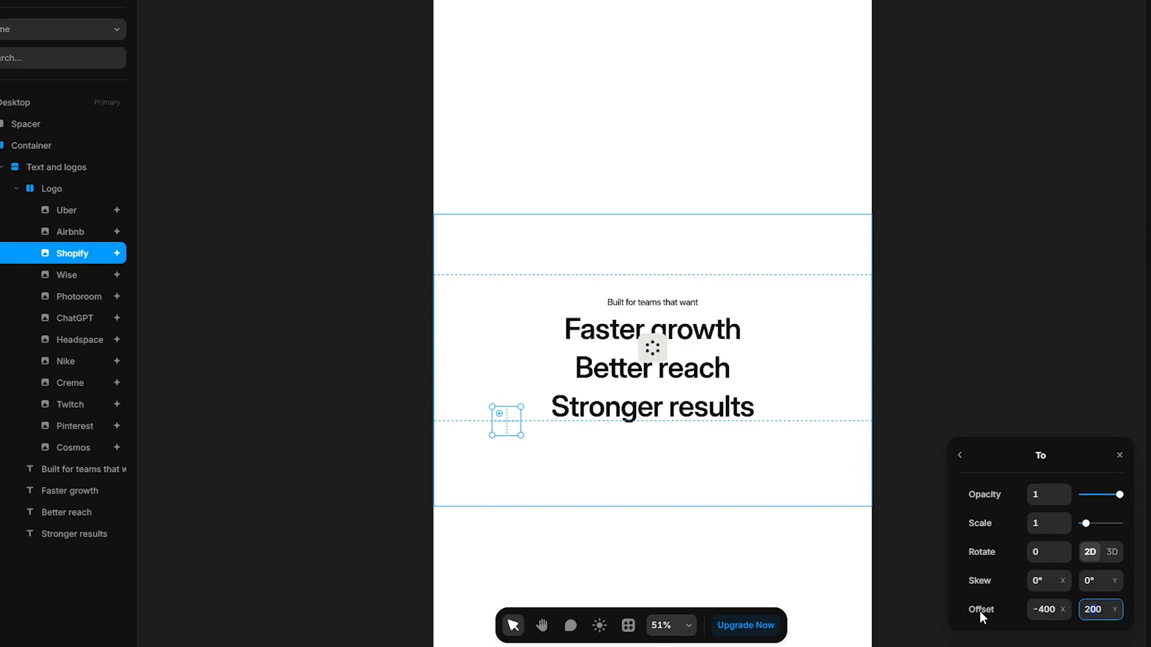
type("70")
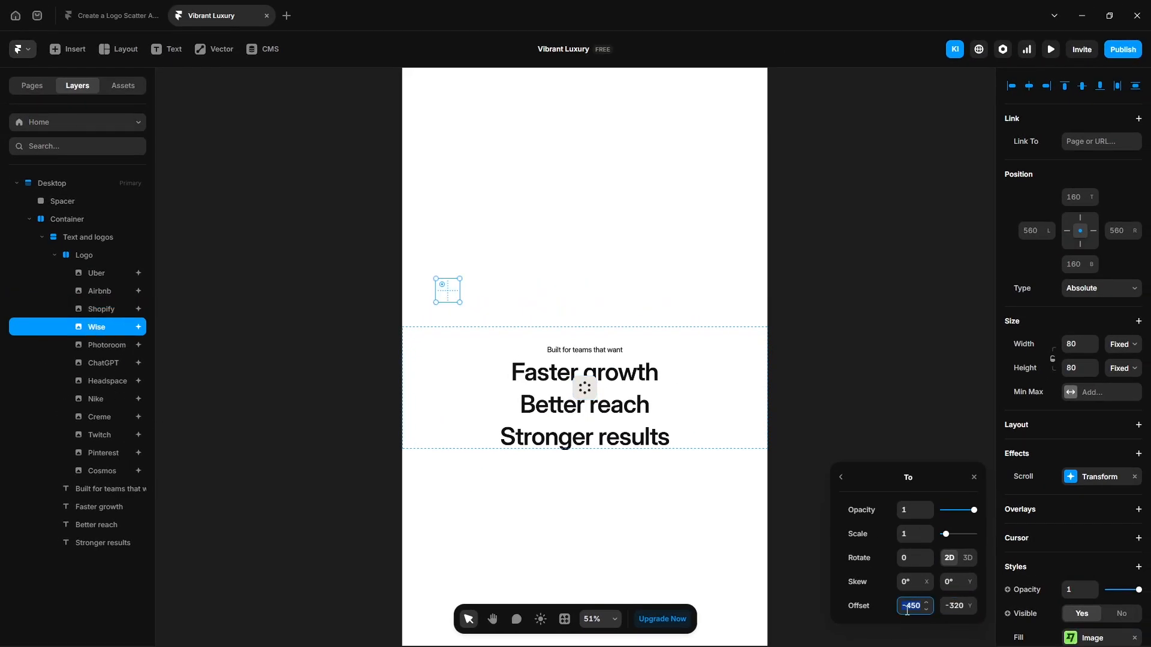
Set the offset of the Wise logo's To state to X -400 and Y 30
type("-400")
key("Tab")
type("30")
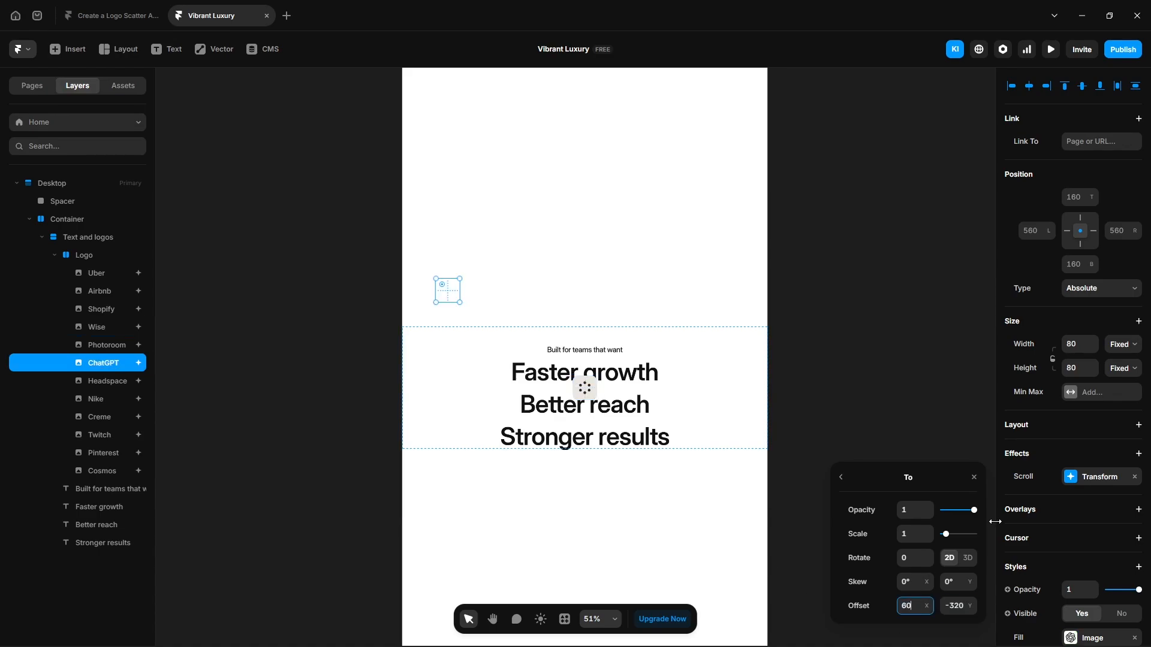
Give the Headspace logo's To state its own X offset and a negative Y offset
left_click(96, 381)
left_click(912, 606)
key("Tab")
type("-")
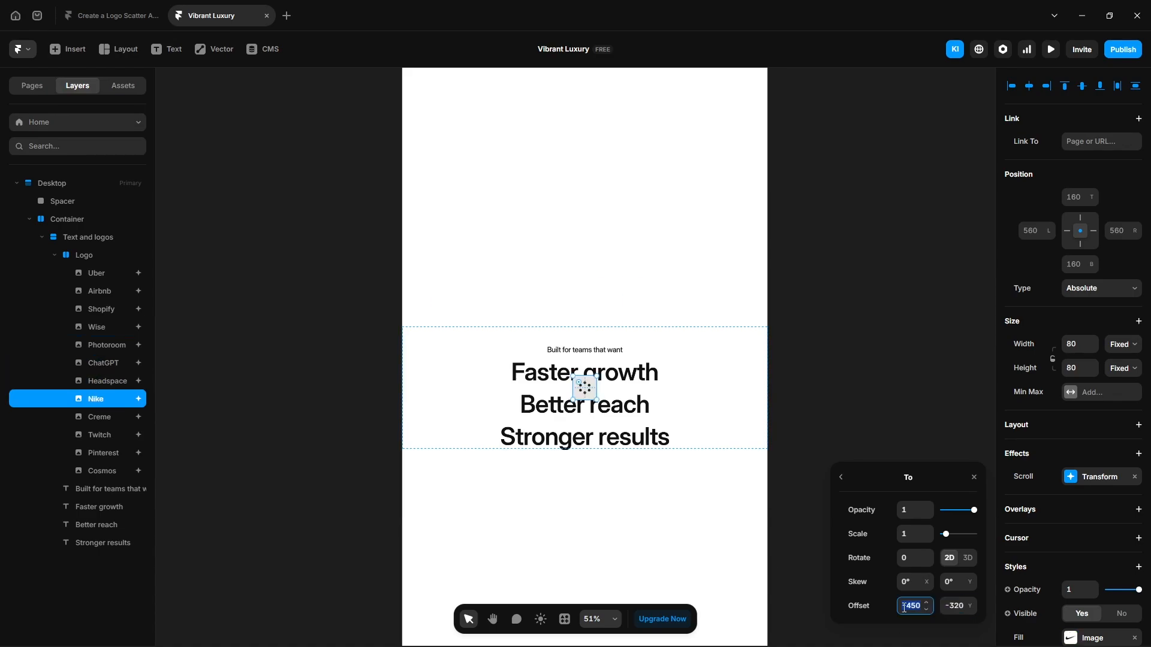
Set the X offset of the Creme logo's To state to 230
type("2")
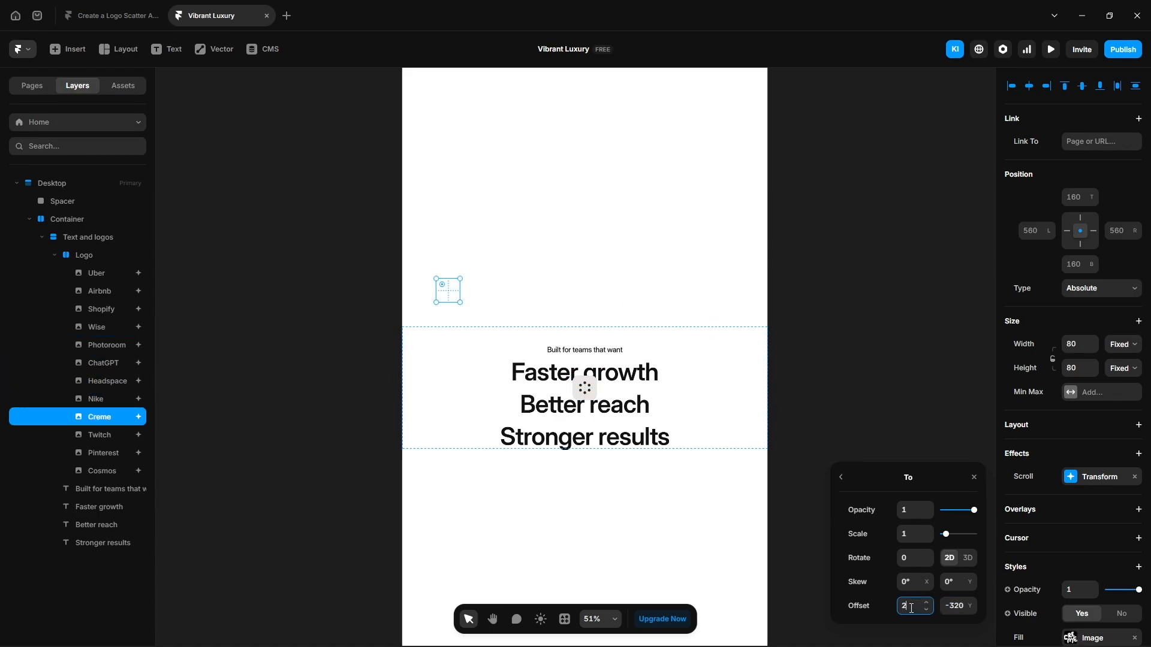
type("30")
key("Tab")
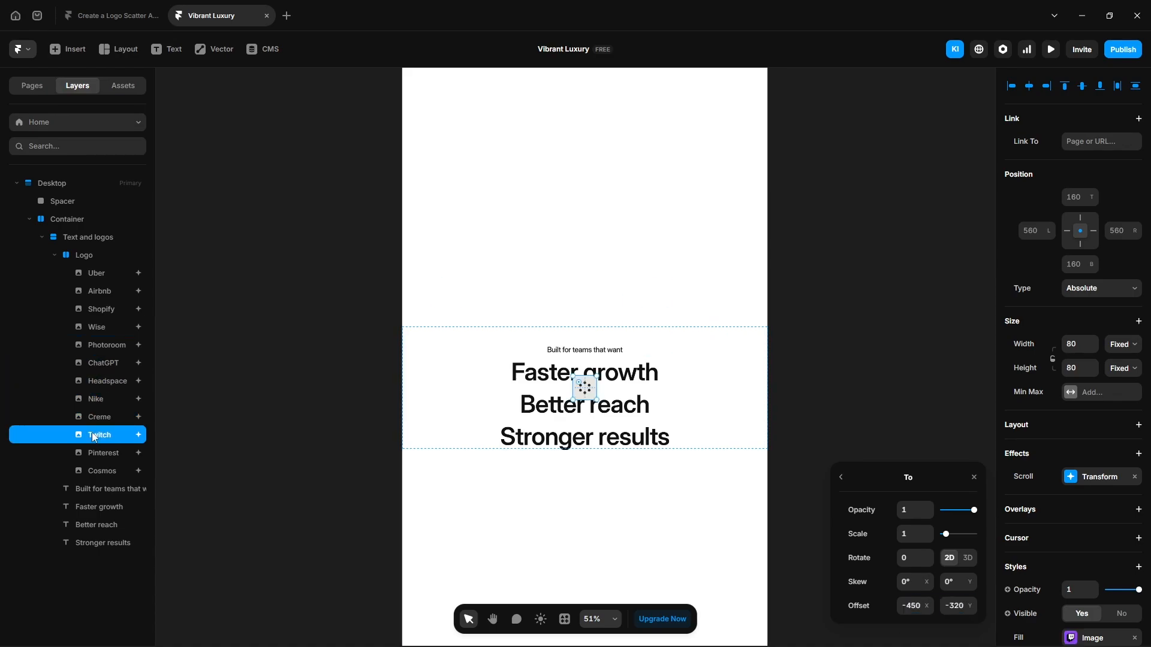
Set the offset of the Twitch logo's To state to X 380 and Y 15
type("380")
key("Tab")
type("15")
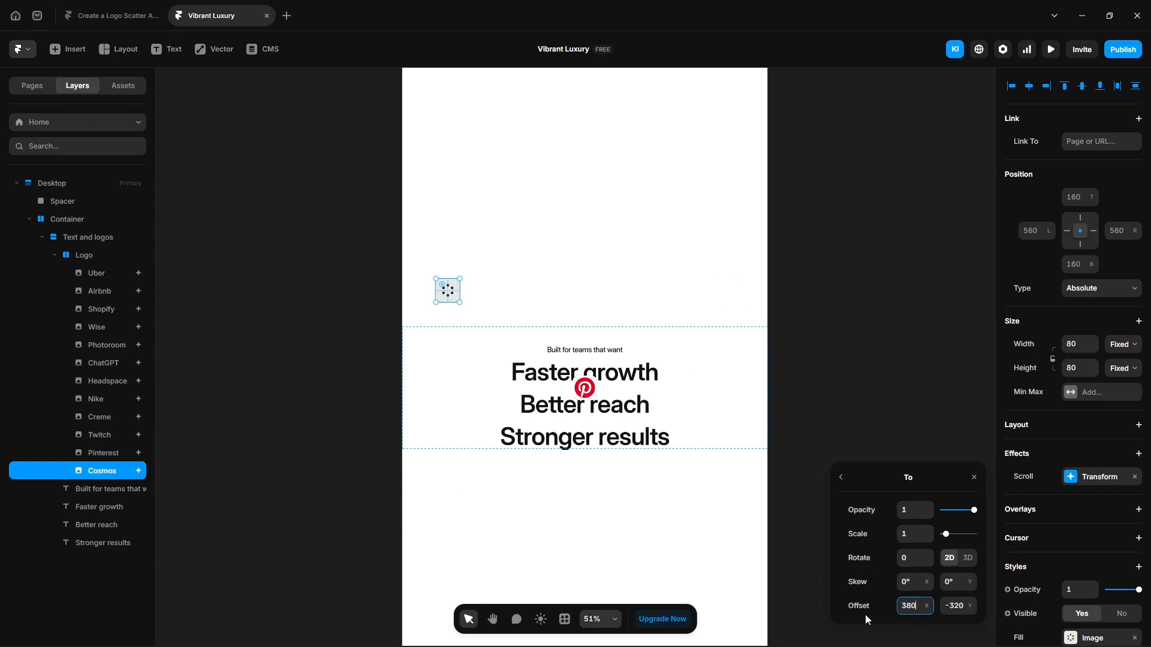
Set the offset of the Cosmos logo's To state to X 380 and Y 357, and deselect the logo
key("Tab")
type("357")
left_click(876, 386)
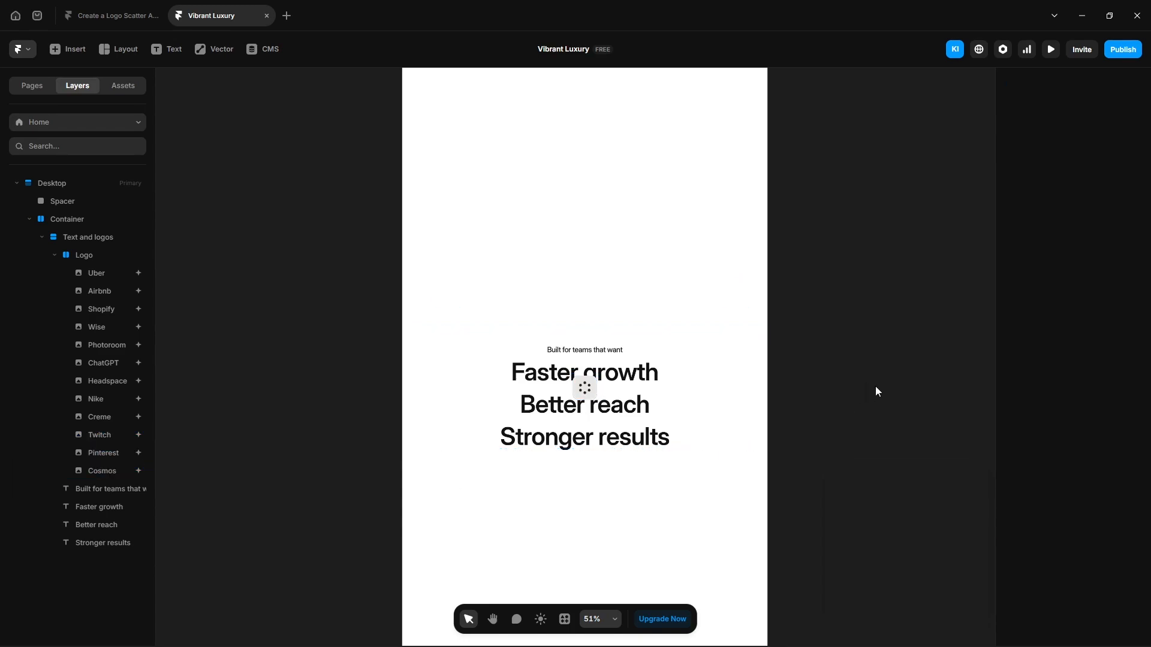
Preview the page, scroll through the logo scatter animation in both directions, and return to the canvas
left_click(1045, 54)
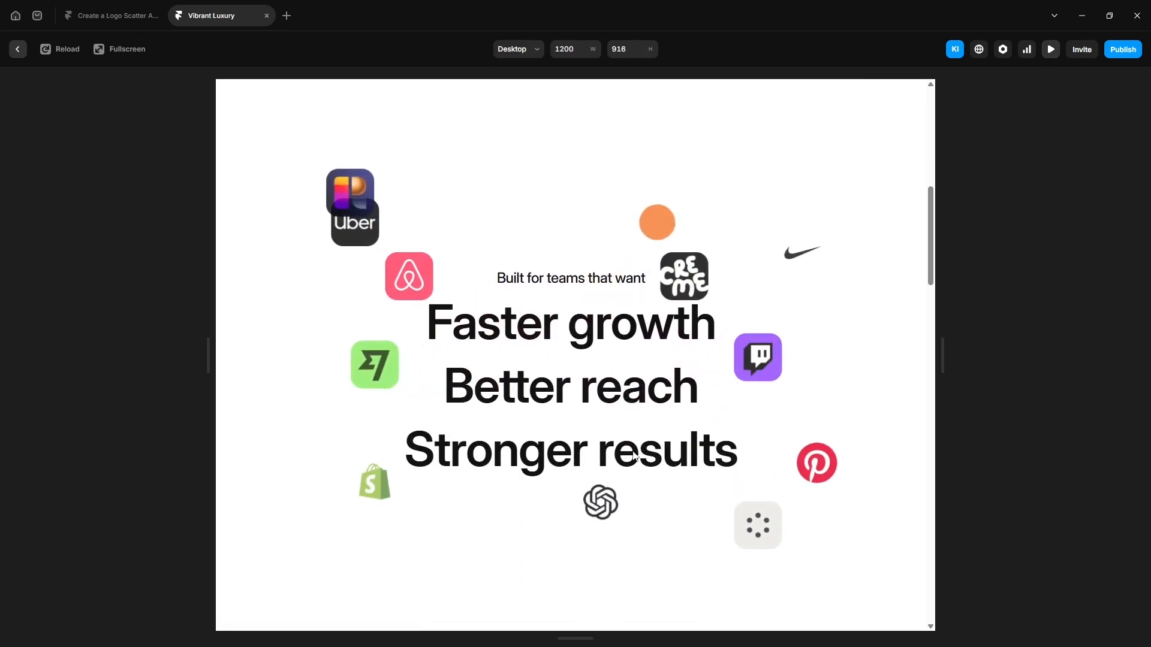
scroll(634, 459, "up", 5)
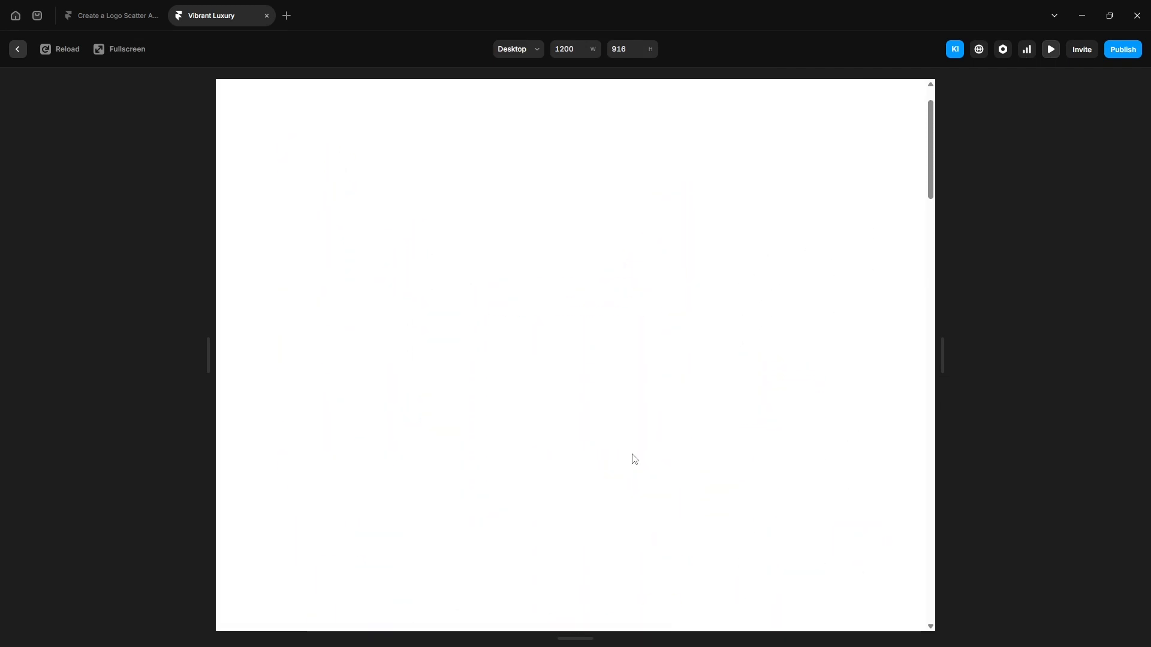
scroll(635, 459, "down", 5)
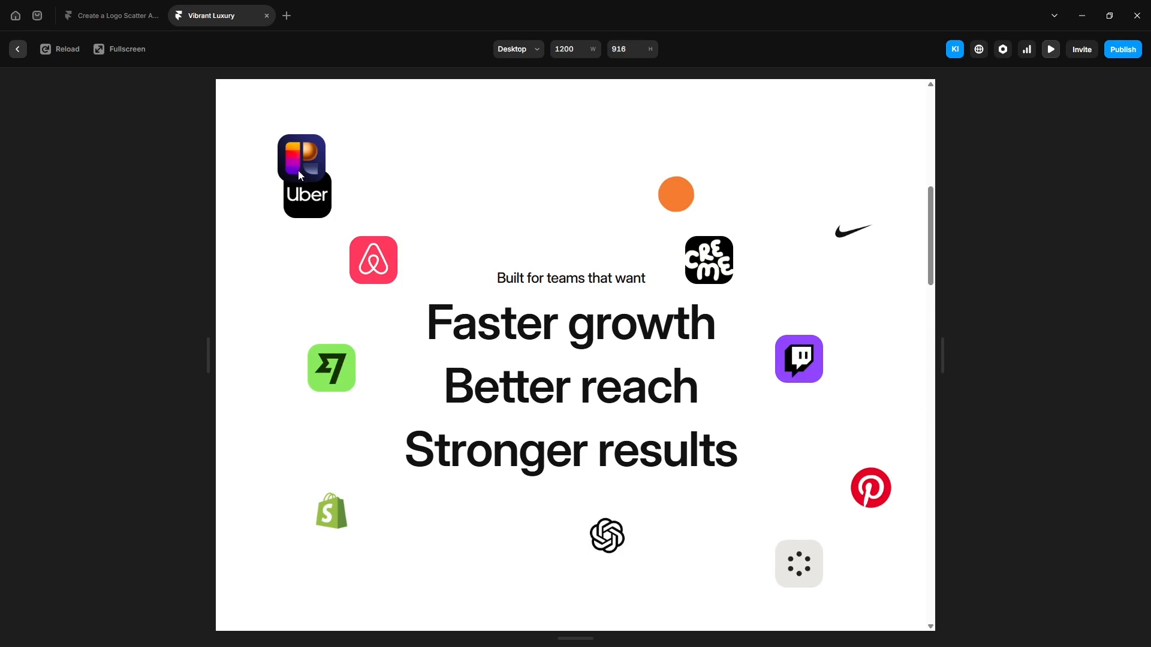
left_click(21, 54)
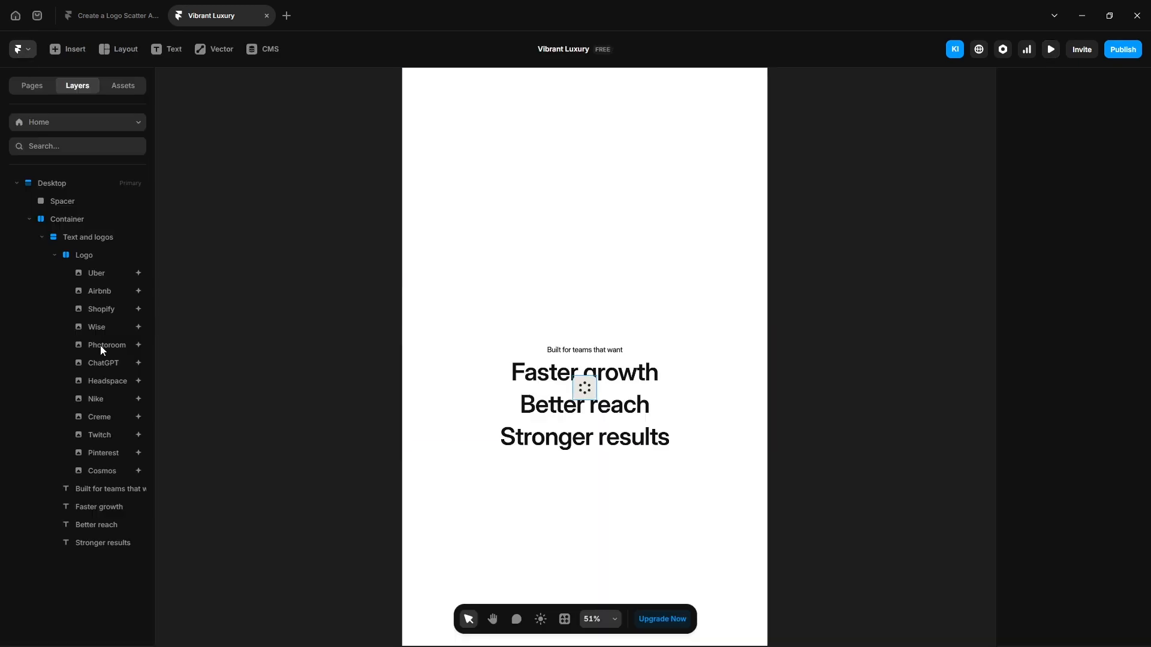
Set the X offset of the Photoroom logo's To state to -220 and preview the page
left_click(99, 345)
left_click(1100, 477)
left_click(926, 558)
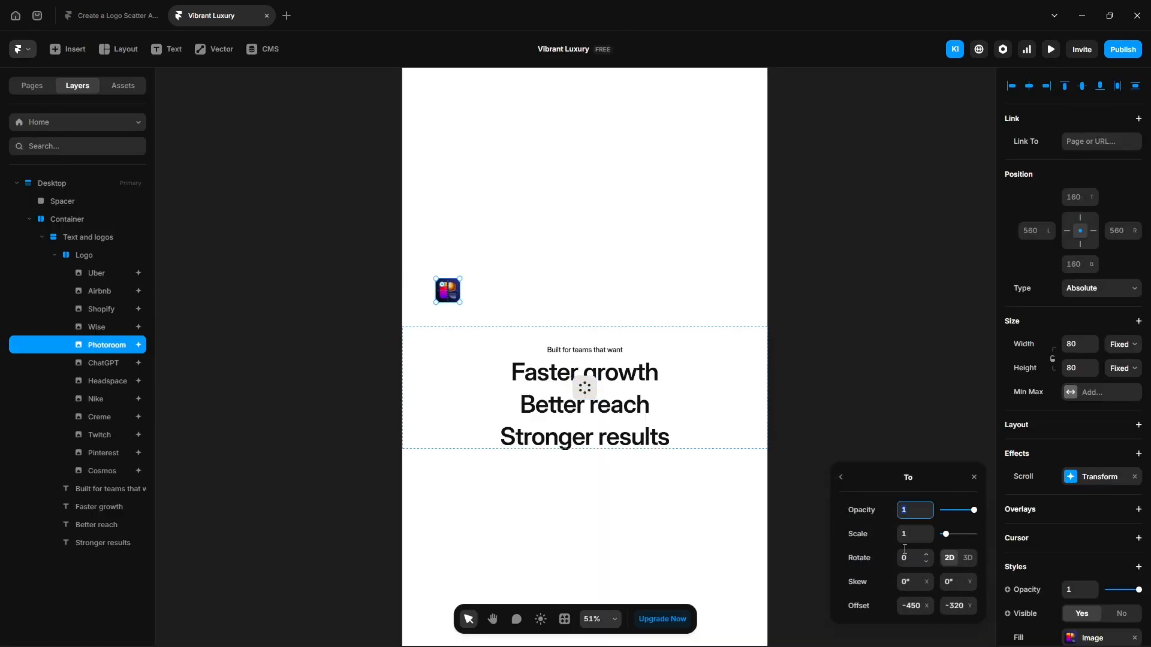
left_click(905, 606)
key("shift+Up")
key("shift+Up")
key("shift+Up")
key("shift+Up")
key("shift+Up")
key("shift+Up")
key("shift+Up")
key("shift+Up")
key("shift+Up")
key("shift+Up")
key("shift+Up")
key("shift+Up")
key("shift+Up")
key("shift+Up")
key("shift+Up")
key("shift+Up")
key("shift+Up")
key("shift+Up")
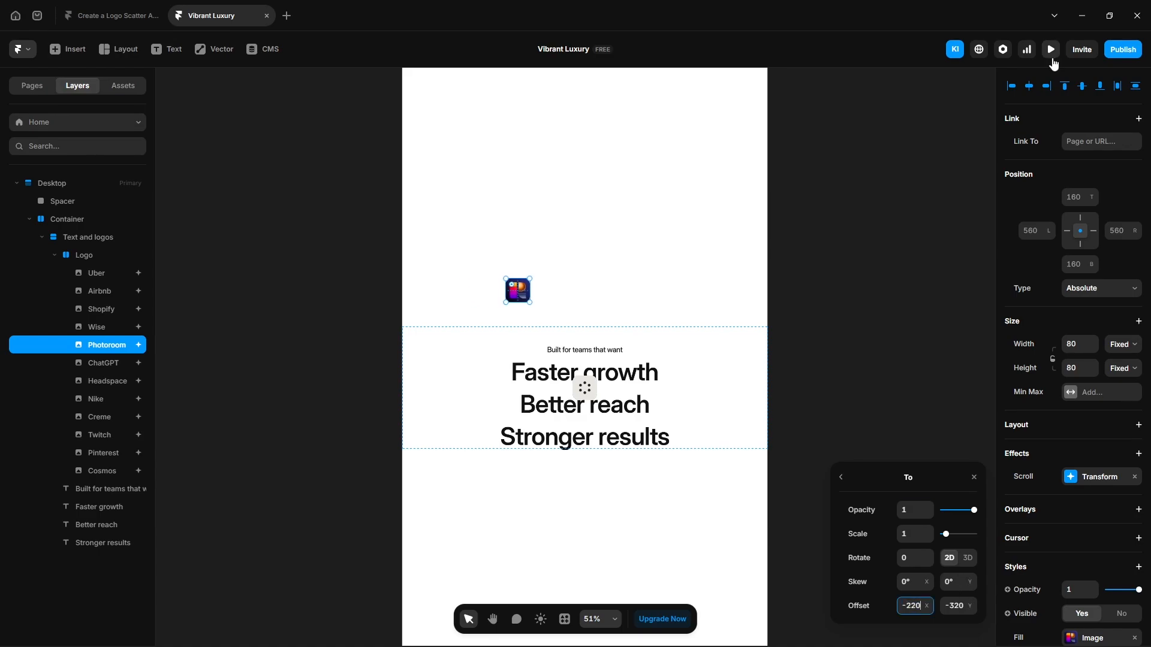
left_click(1051, 51)
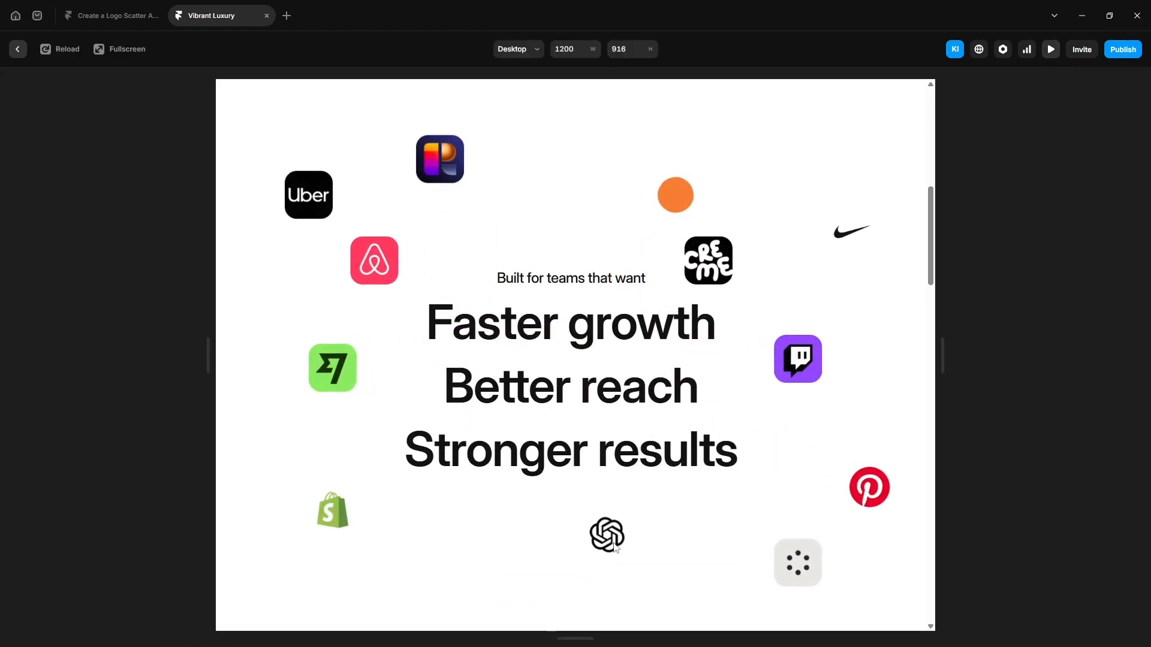
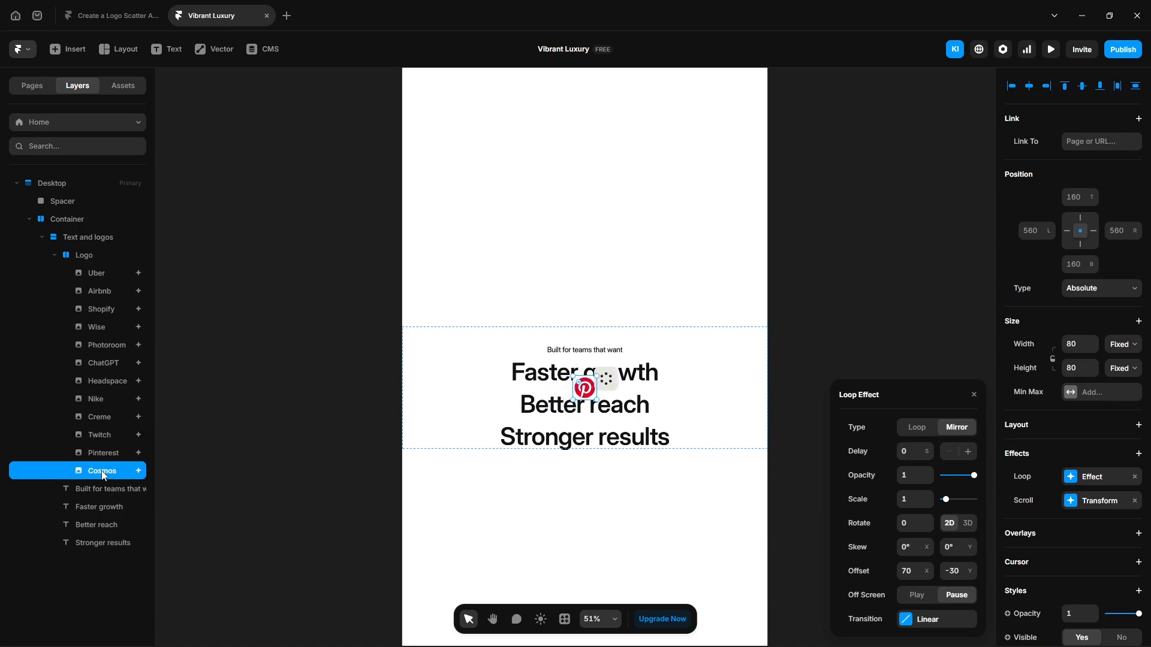
Set the Cosmos logo's Loop effect offset to X -70 and Y 30, and preview the page
left_click(917, 575)
key("Tab")
key("Left")
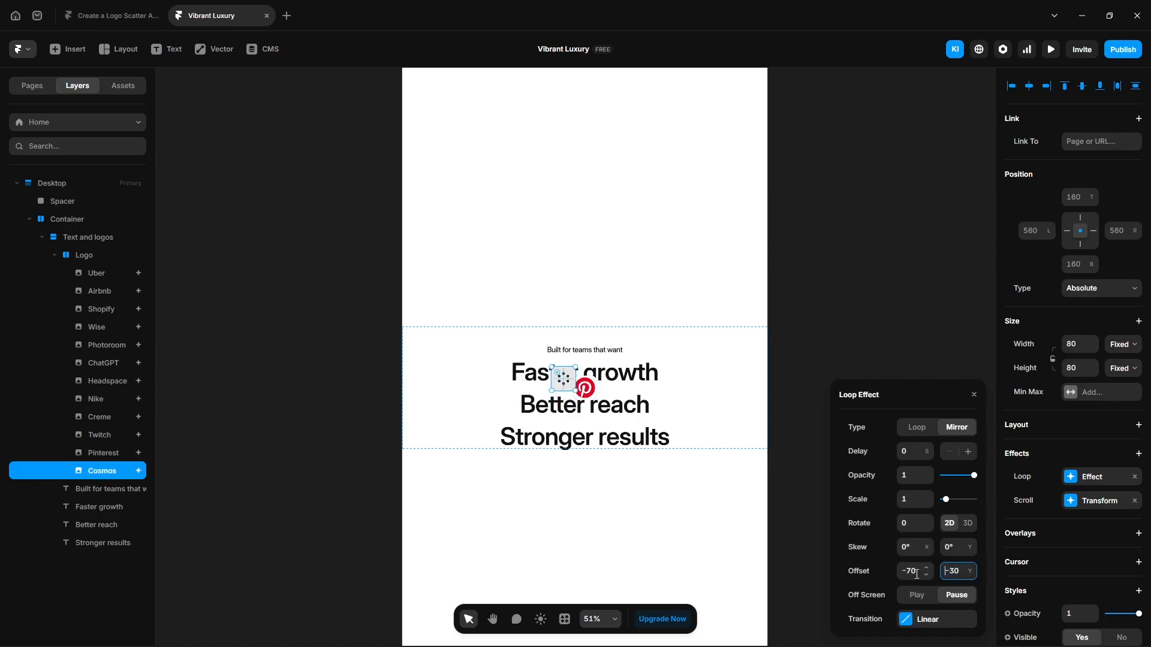
key("Delete")
key("Return")
left_click(744, 252)
left_click(1052, 50)
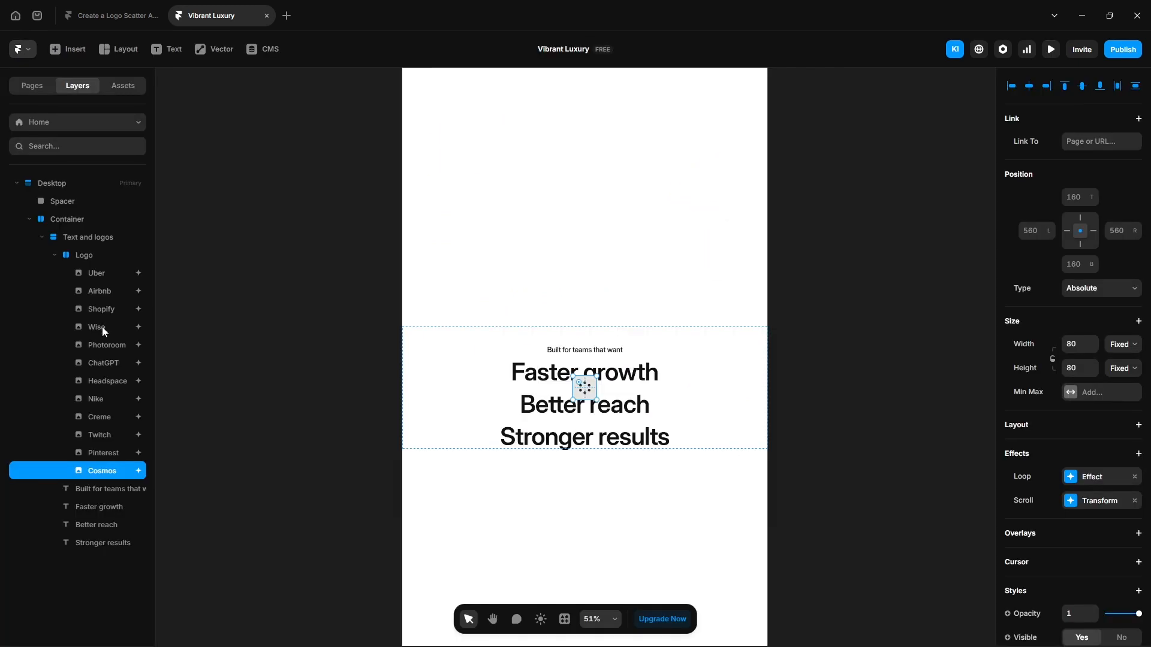
Flip both signs of the Wise logo's Loop effect offset to X 70 and Y -30
left_click(102, 326)
left_click(1083, 477)
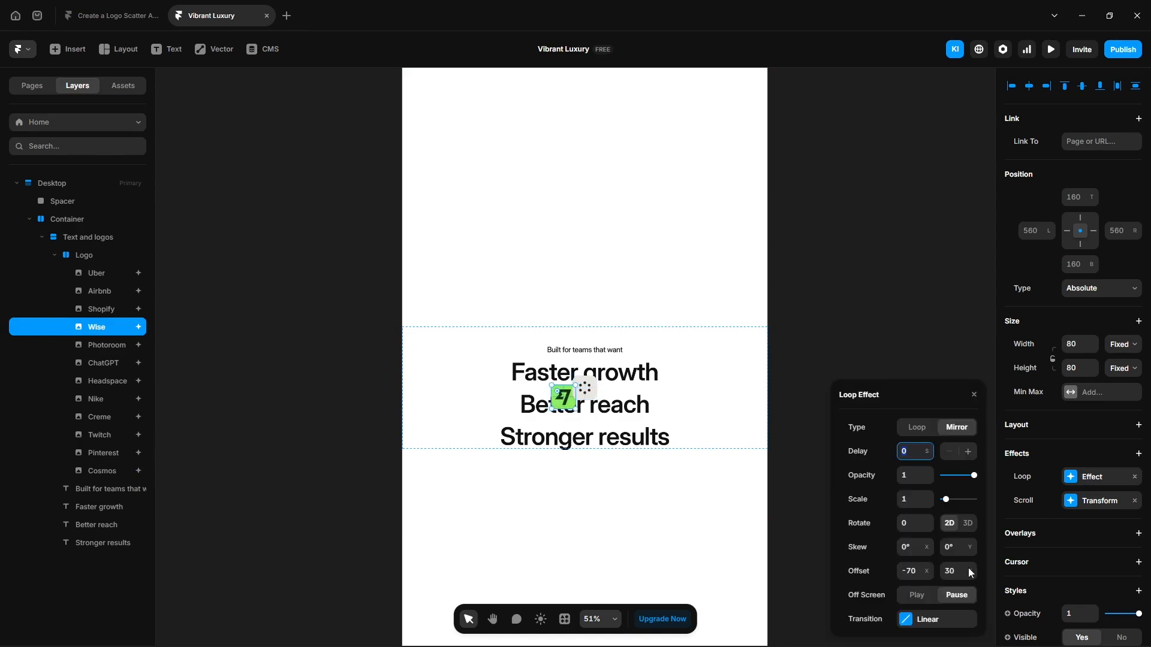
left_click(905, 571)
left_click(946, 571)
type("-")
Set the Headspace logo's Loop effect offset to X -70 and Y 30, and check the motion in the preview
left_click(108, 381)
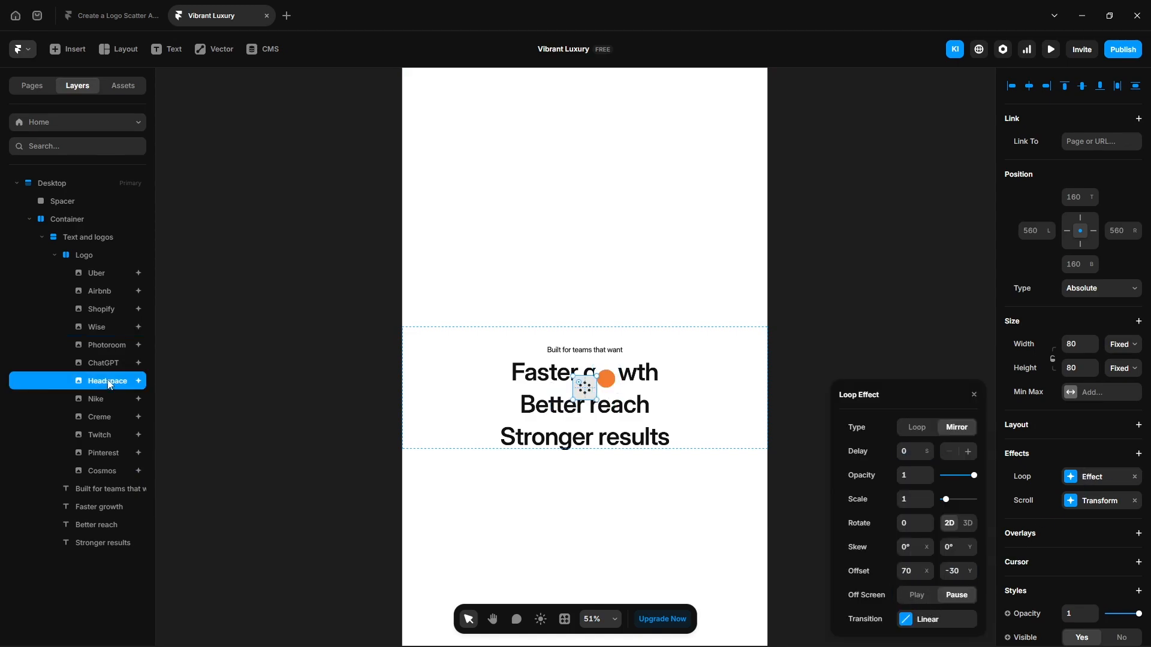
left_click(909, 570)
left_click(947, 571)
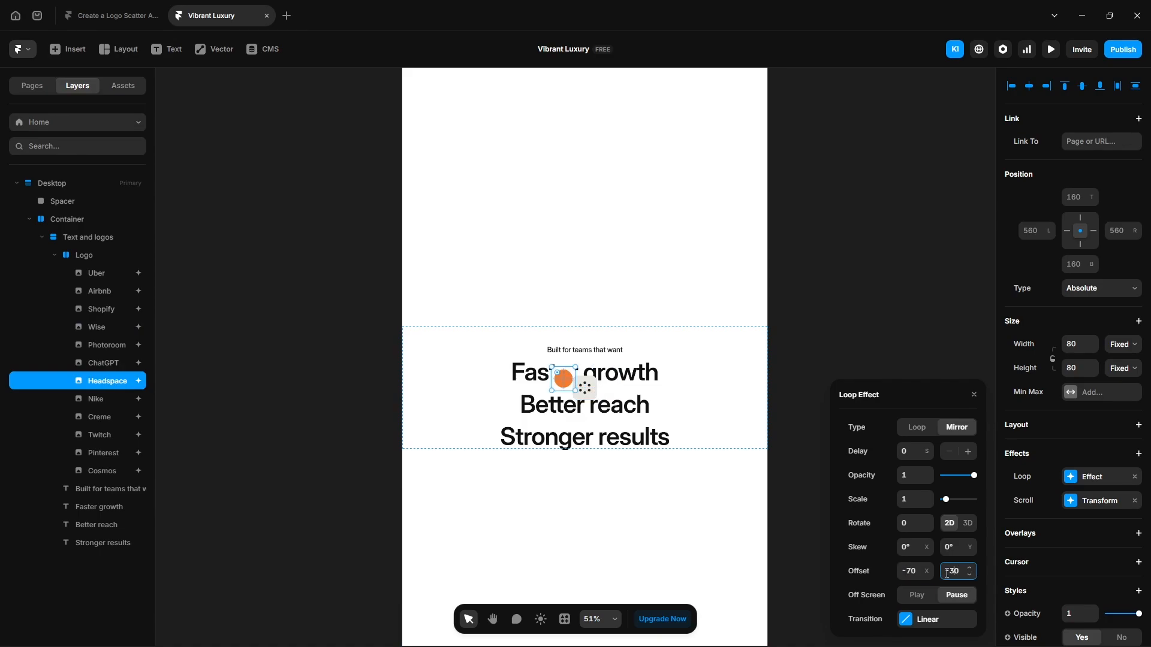
left_click(1051, 49)
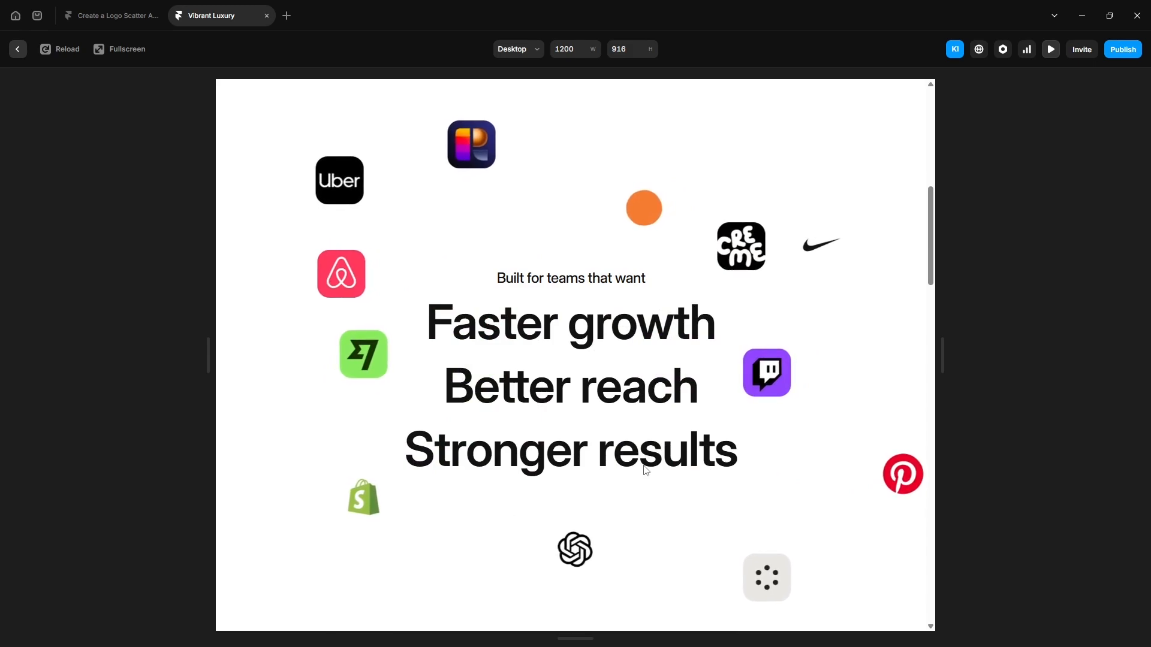
key("Escape")
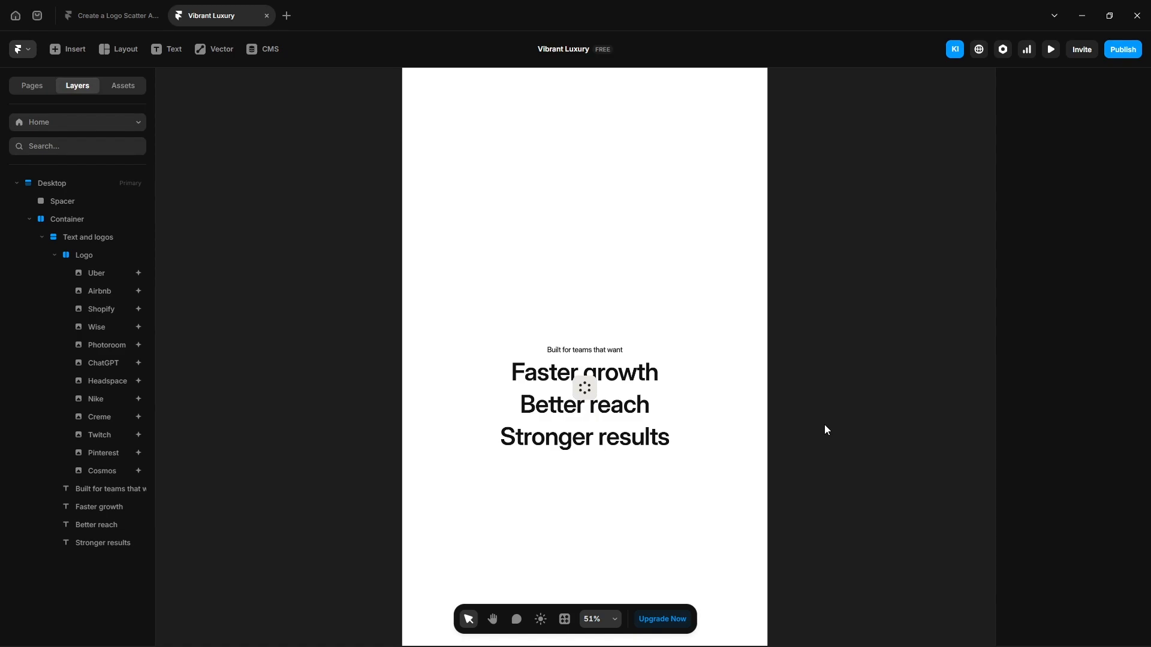
Draw a frame about 242 by 55 beside the page and nest it inside the Container layer
key("f")
left_click_drag(801, 293, 876, 310)
mouse_move(48, 560)
left_mouse_down()
mouse_move(82, 228)
mouse_move(72, 219)
left_mouse_up()
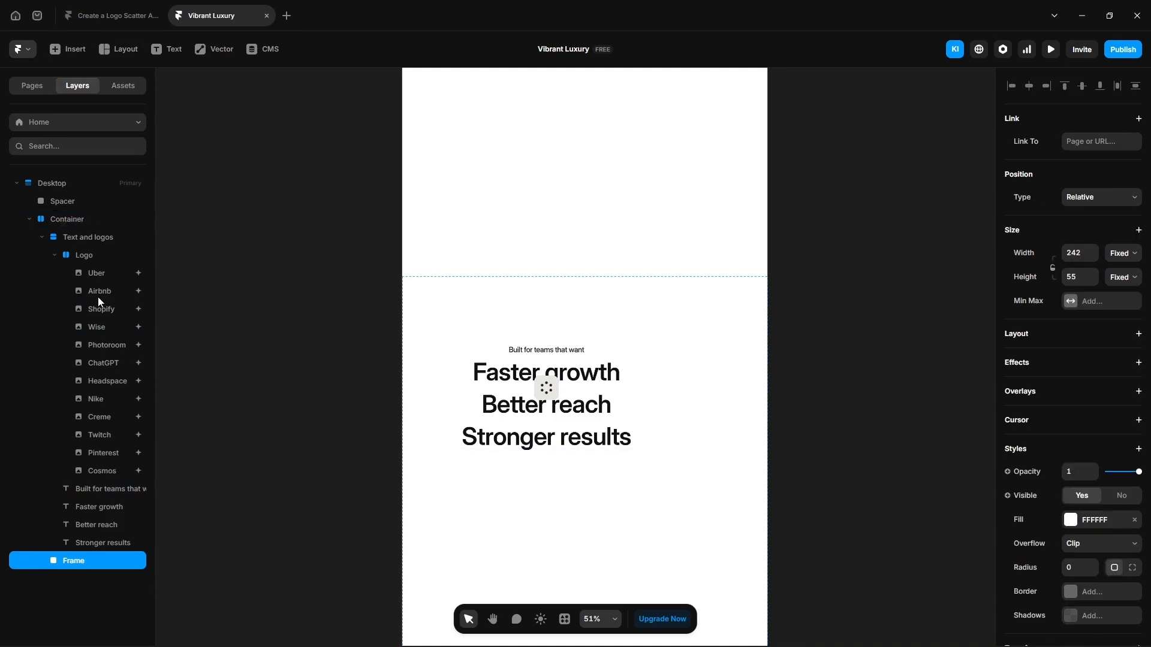
Fill the new frame with the light blue colour 899EE8
left_click(1071, 520)
left_click(949, 501)
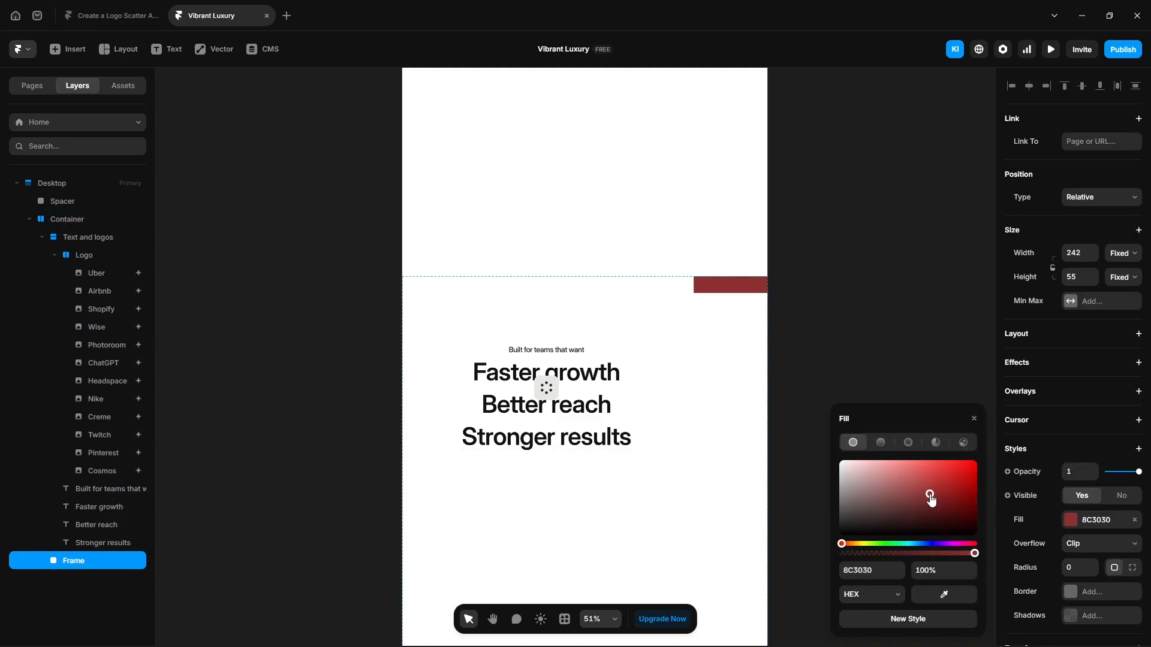
left_click(926, 544)
left_click(897, 469)
Position the blue frame absolutely in the container, 650 from its top edge
left_click(1083, 201)
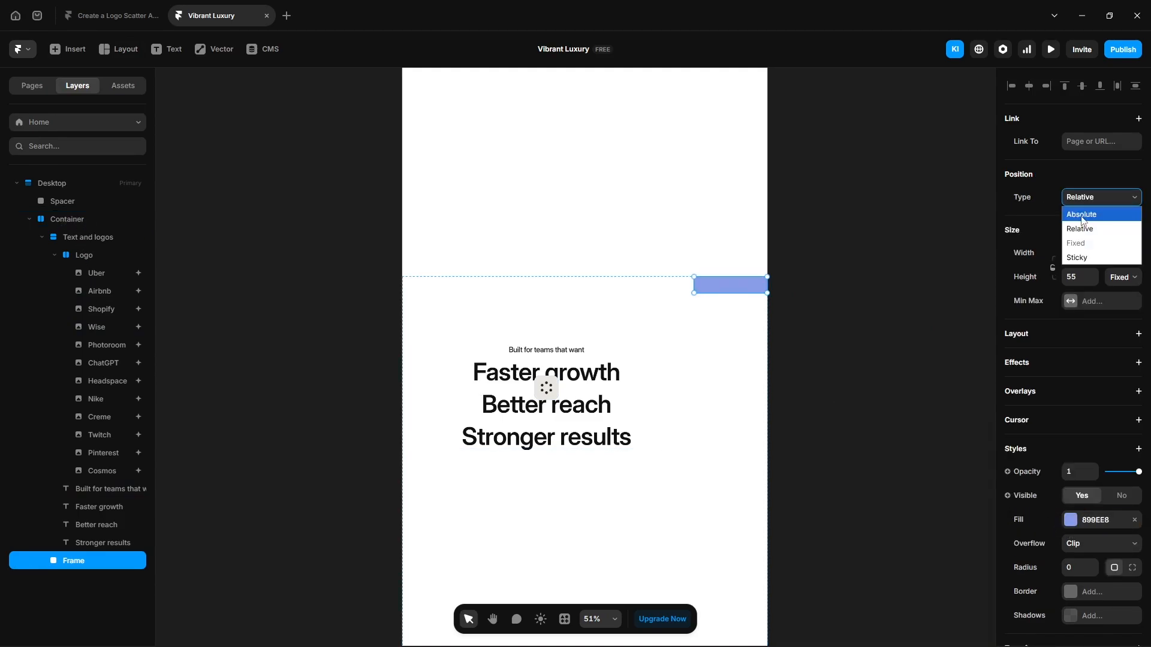
left_click(1083, 214)
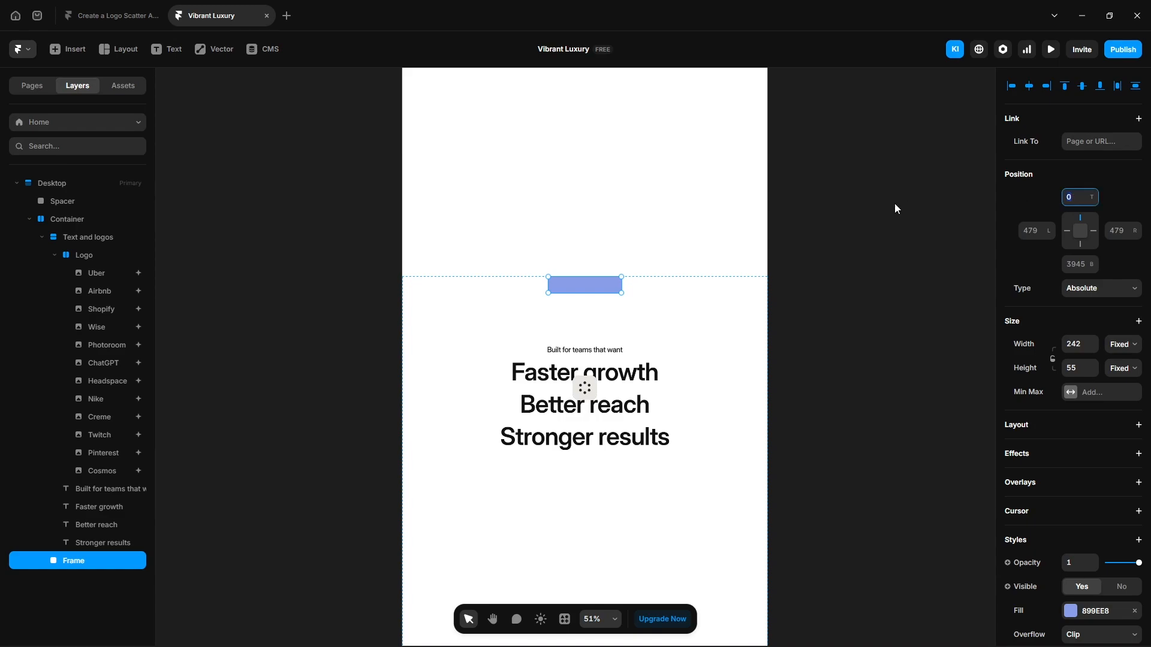
type("650")
key("Return")
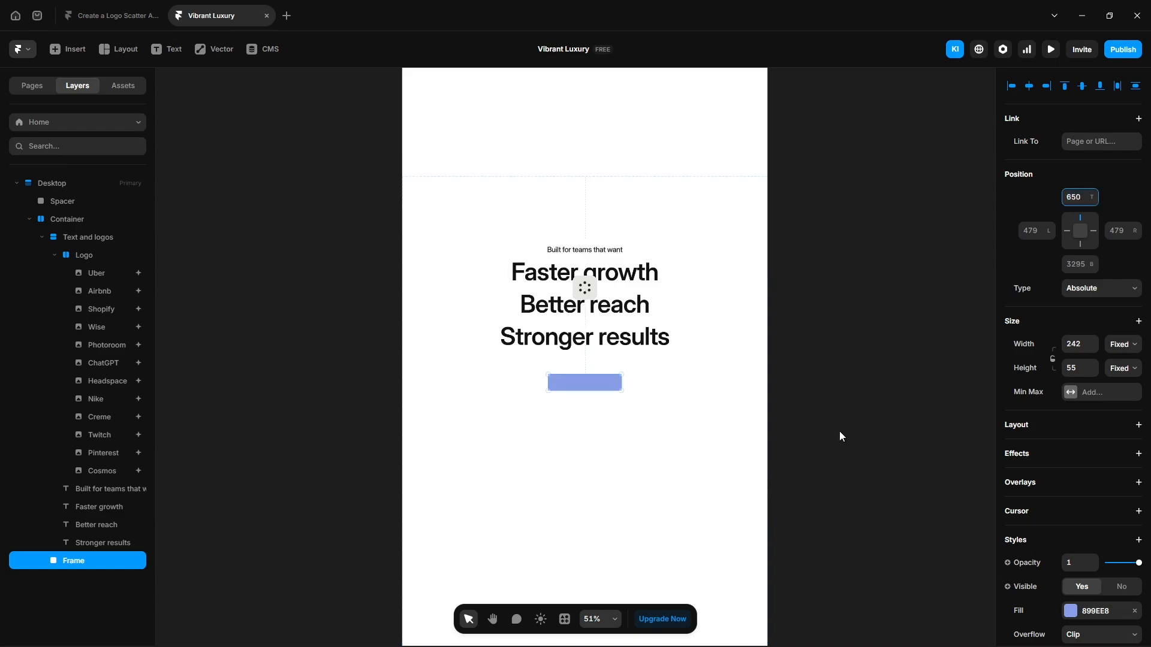
Rename the blue frame as Trigger 1 and give it a scroll section named trigger-1
double_click(77, 562)
type("Trigger 1")
key("Return")
scroll(1081, 467, "down", 5)
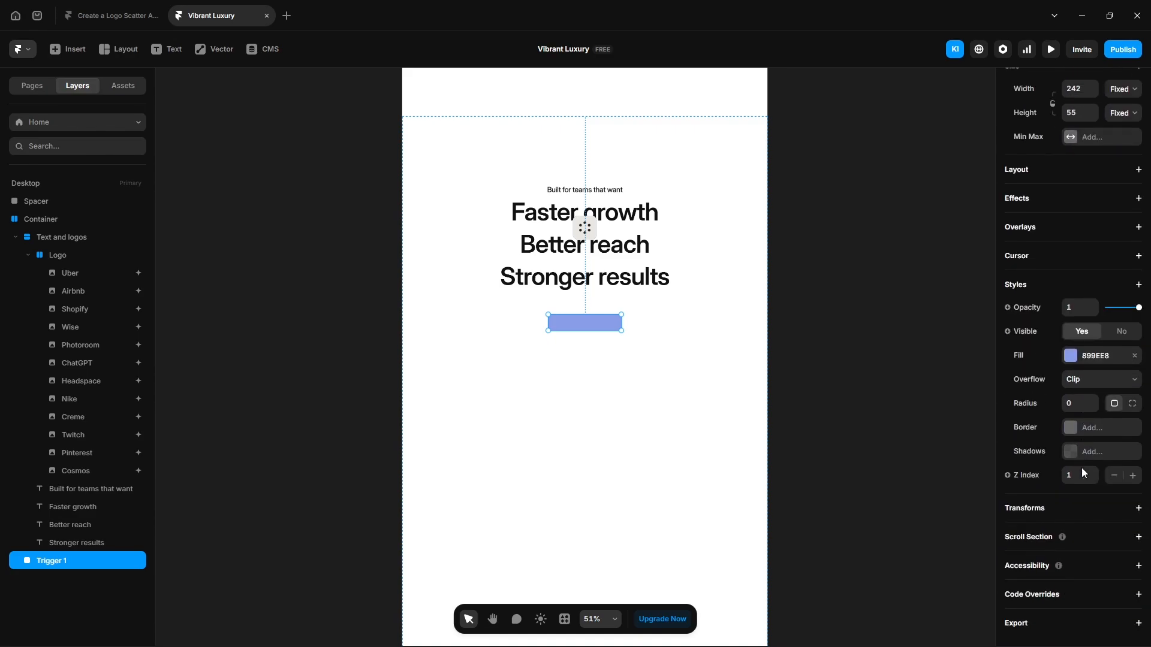
left_click(1037, 536)
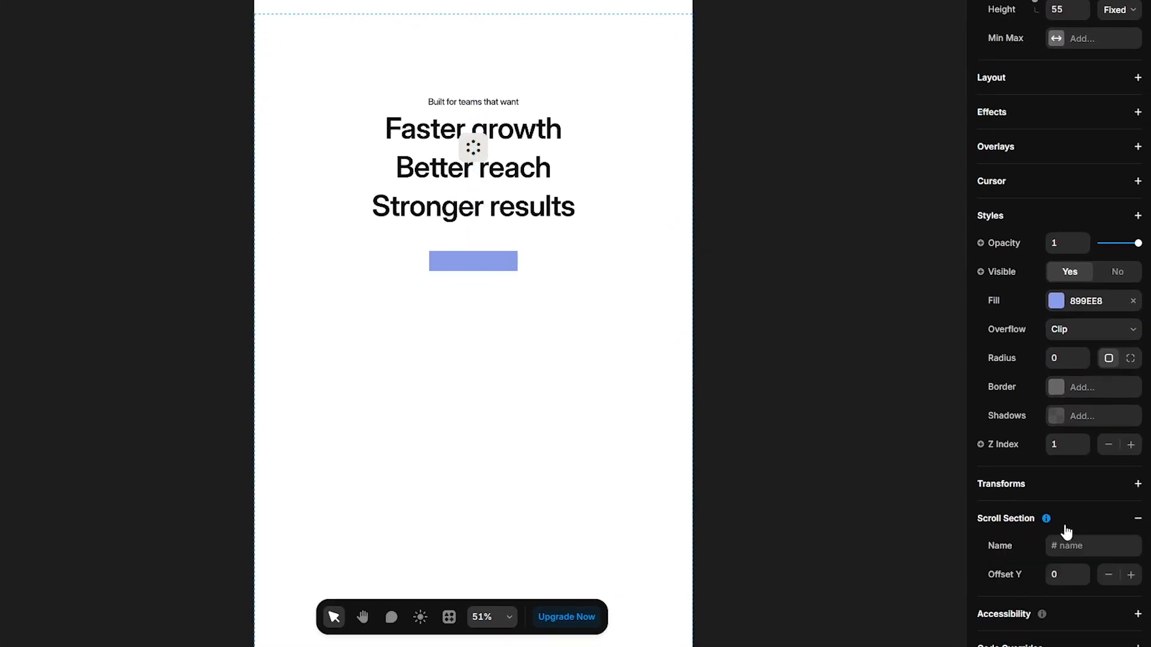
left_click(1079, 546)
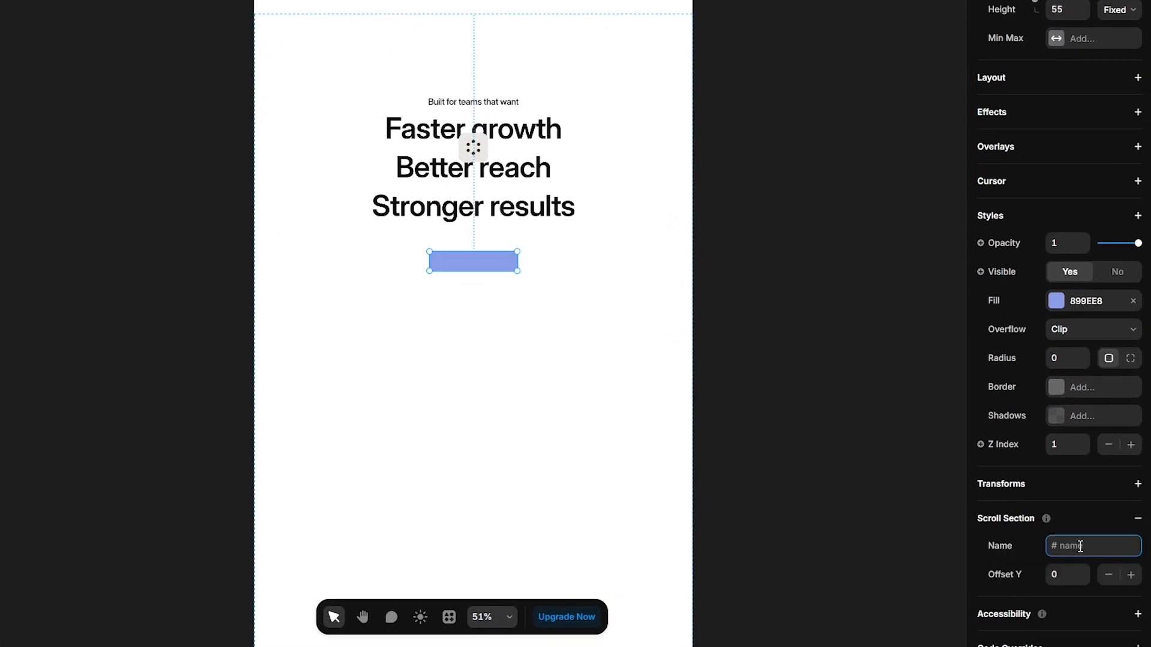
type("trigger-1")
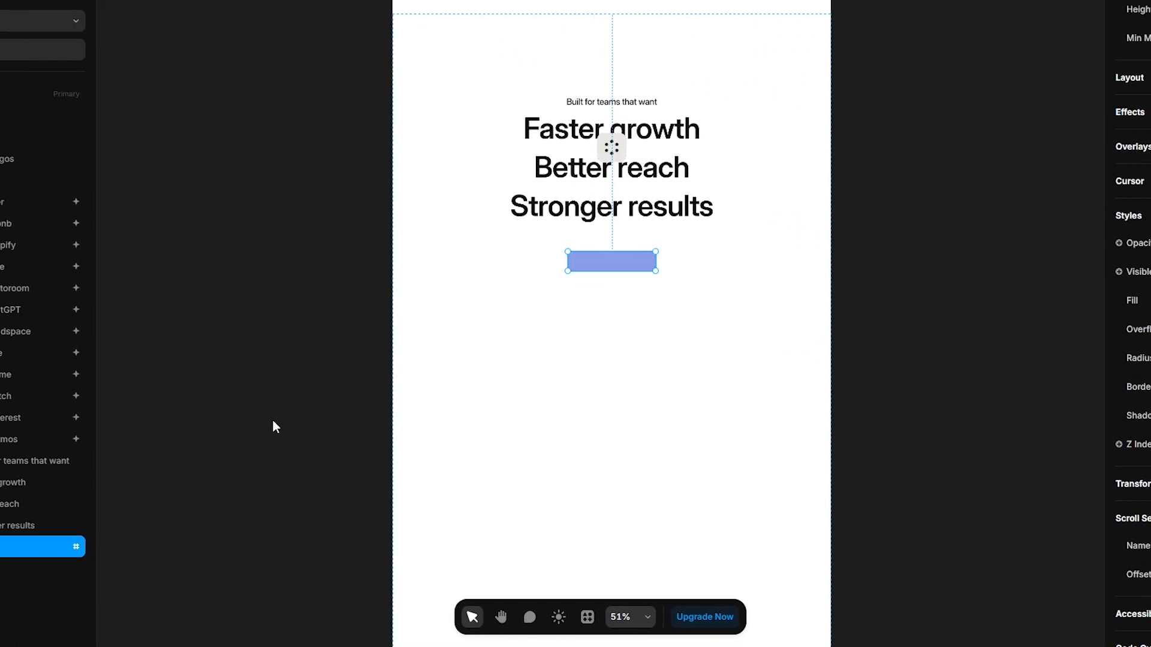
Duplicate the Trigger 1 frame three times
key("ctrl+d")
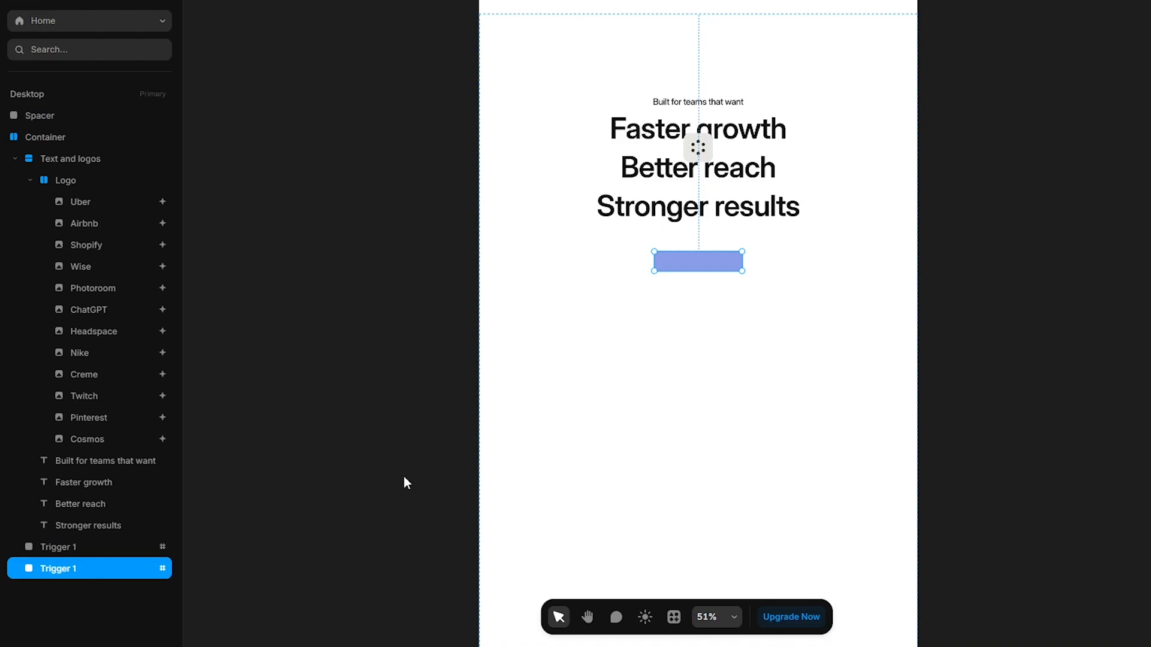
key("ctrl+d")
key("ctrl+d")
Rename the three duplicated frames as Trigger 2, Trigger 3 and Trigger 4
double_click(101, 569)
left_click(102, 569)
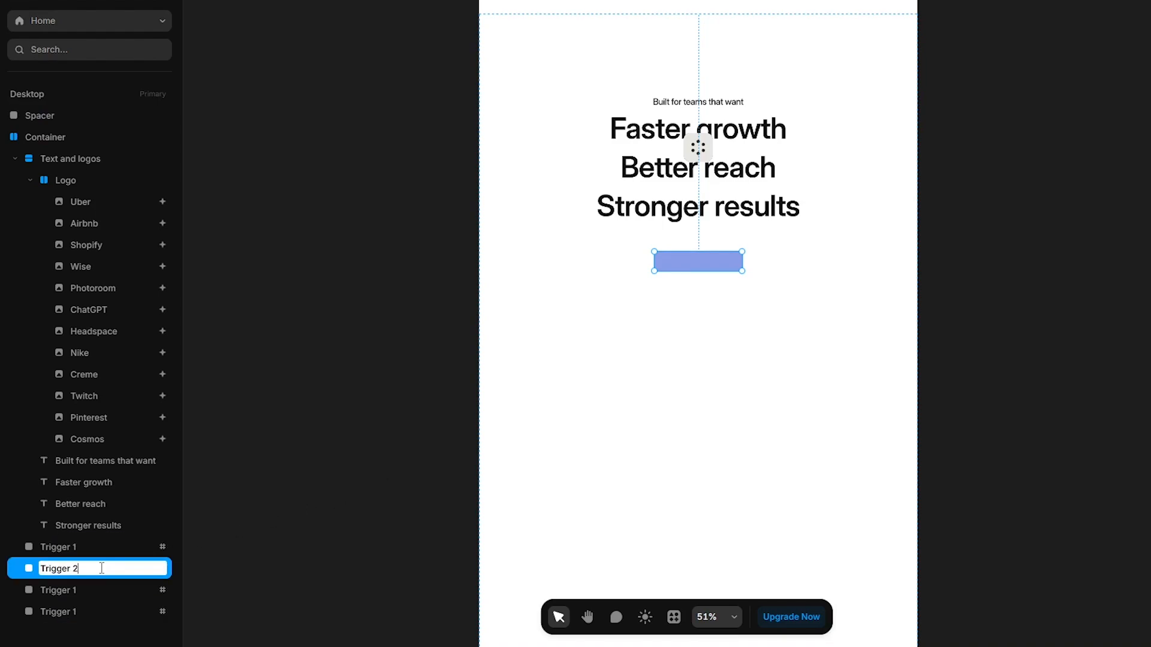
left_click(93, 589)
double_click(92, 590)
type("3")
key("Return")
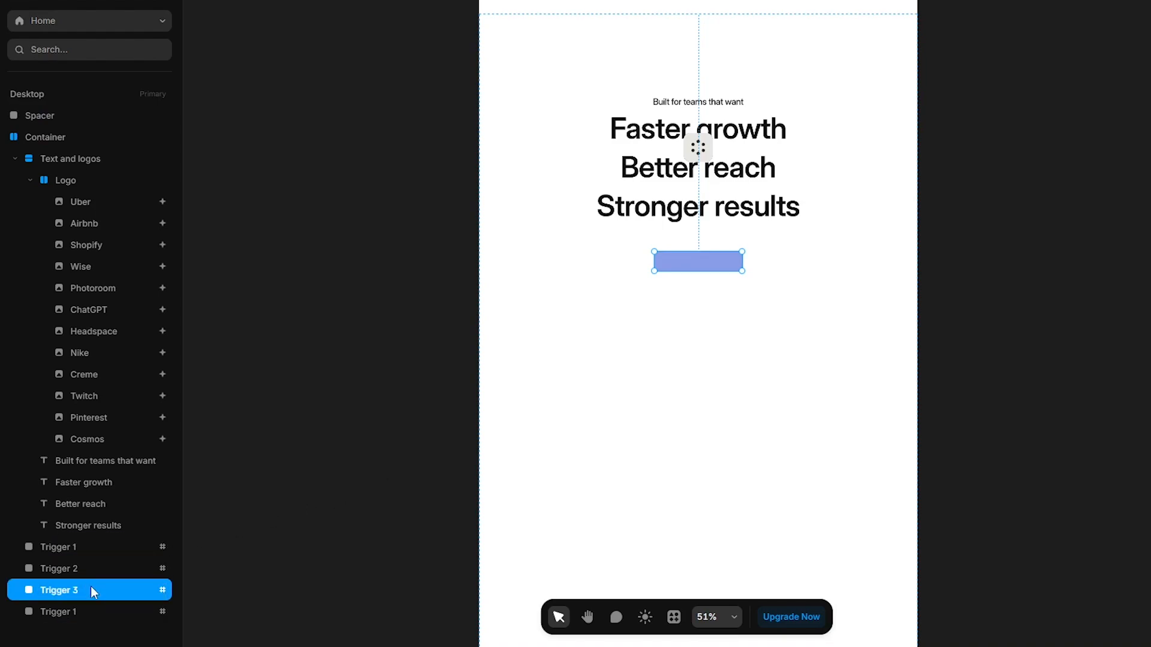
double_click(70, 612)
type("4")
key("Return")
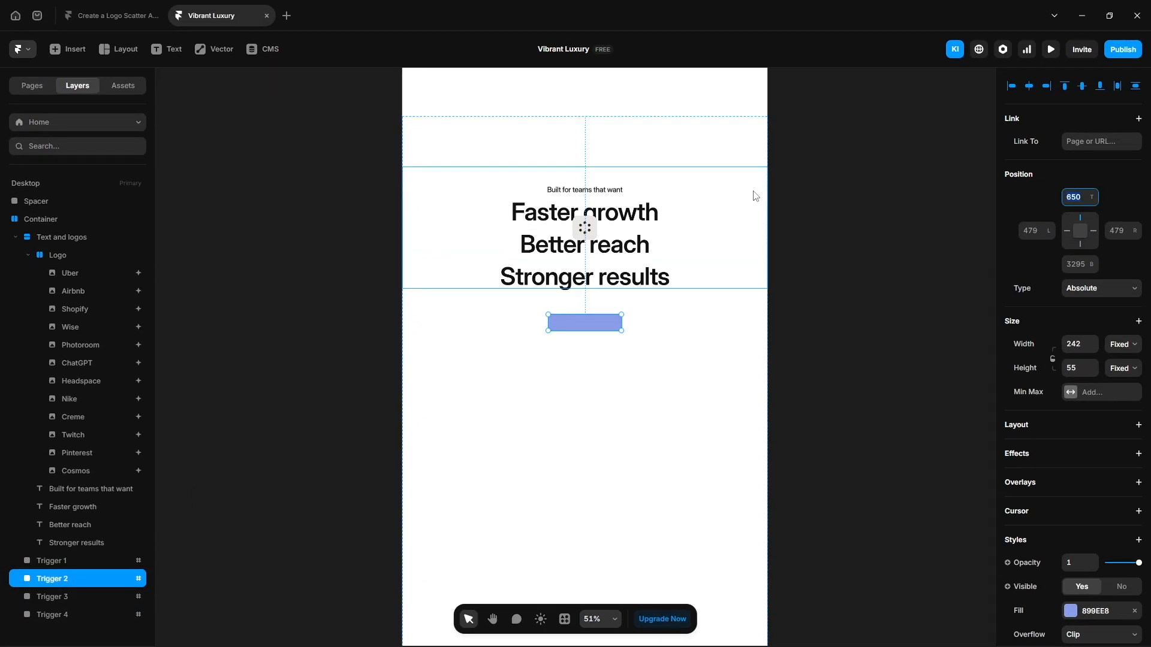
Set the Trigger 2 frame's top position to 1300 and edit the number in its scroll section name
type("1300")
key("Return")
left_click(1110, 510)
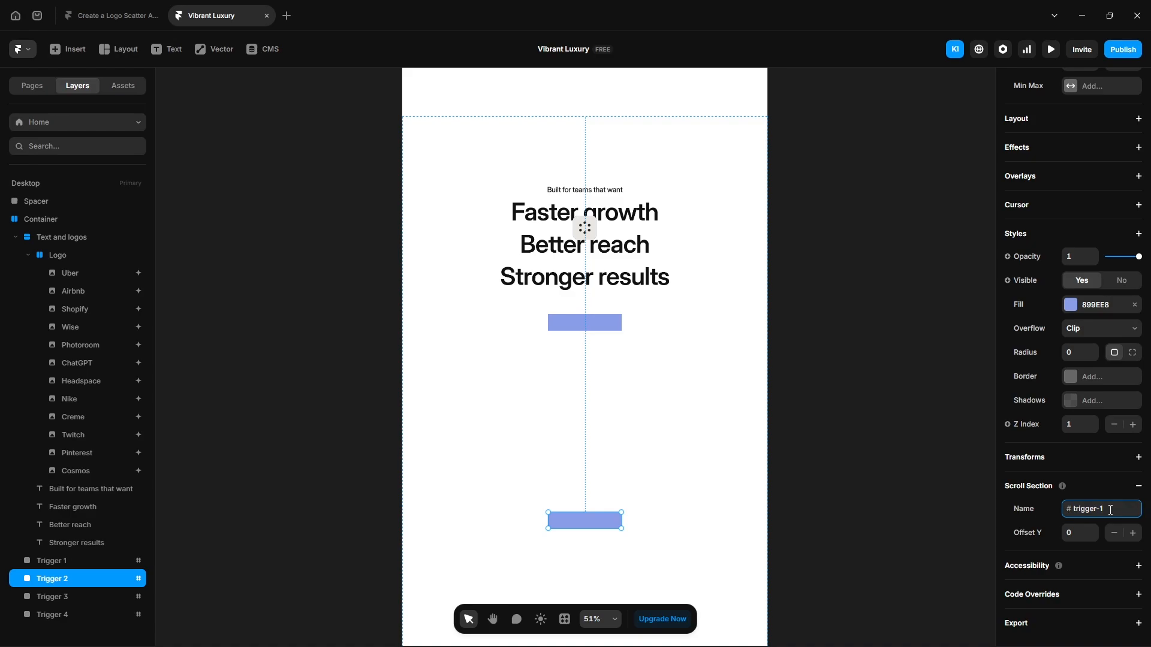
key("BackSpace")
key("BackSpace")
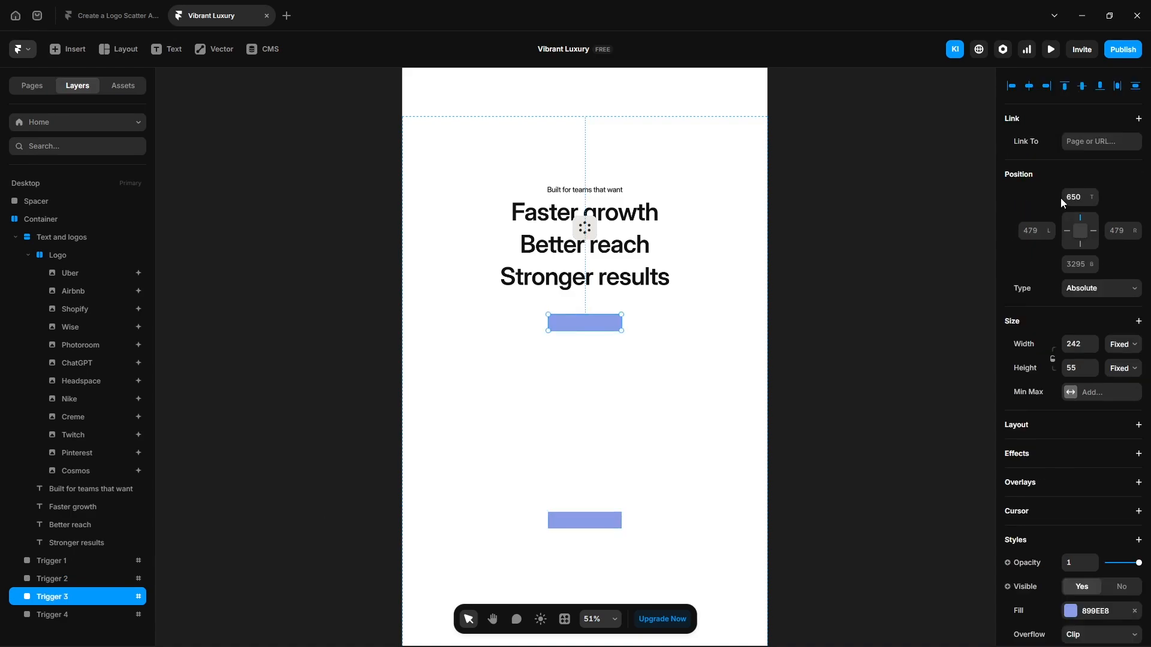
Set the Trigger 3 frame's top position to 2300 and rename its scroll section as trigger-3
left_click(1073, 197)
type("2000")
key("Return")
scroll(1075, 558, "down", 5)
left_click(1102, 510)
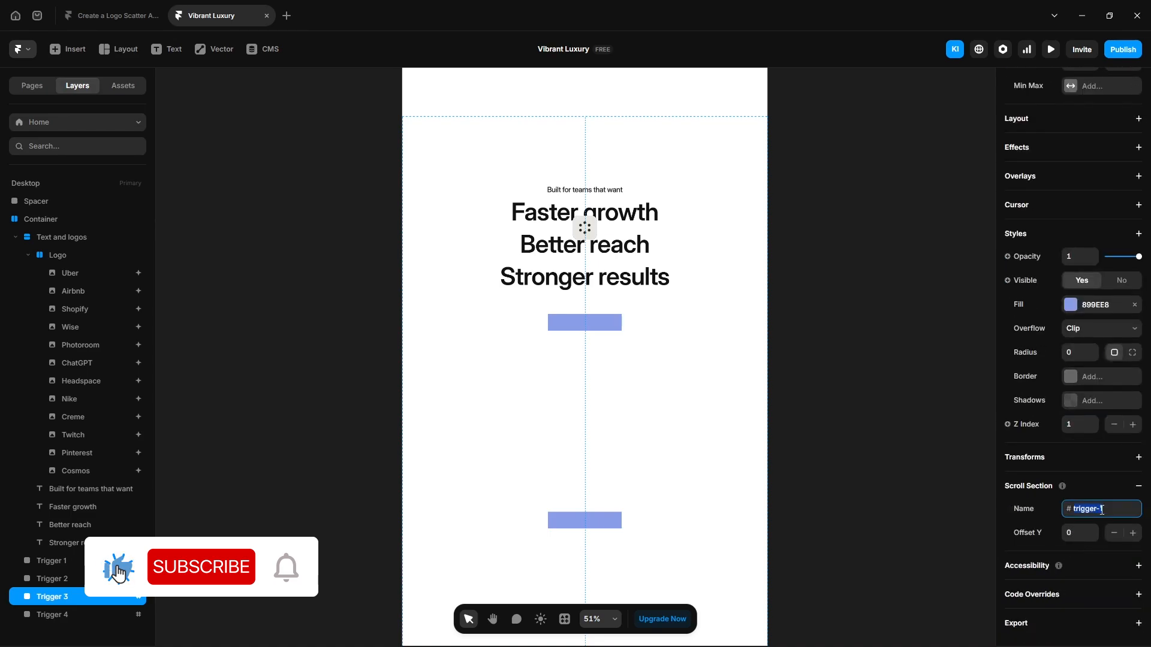
left_click(1102, 510)
key("BackSpace")
type("3")
Set the Trigger 4 frame's top position to 3300 and rename its scroll section as trigger-4
left_click(814, 416)
scroll(814, 416, "down", 4)
left_click_drag(851, 521, 690, 341)
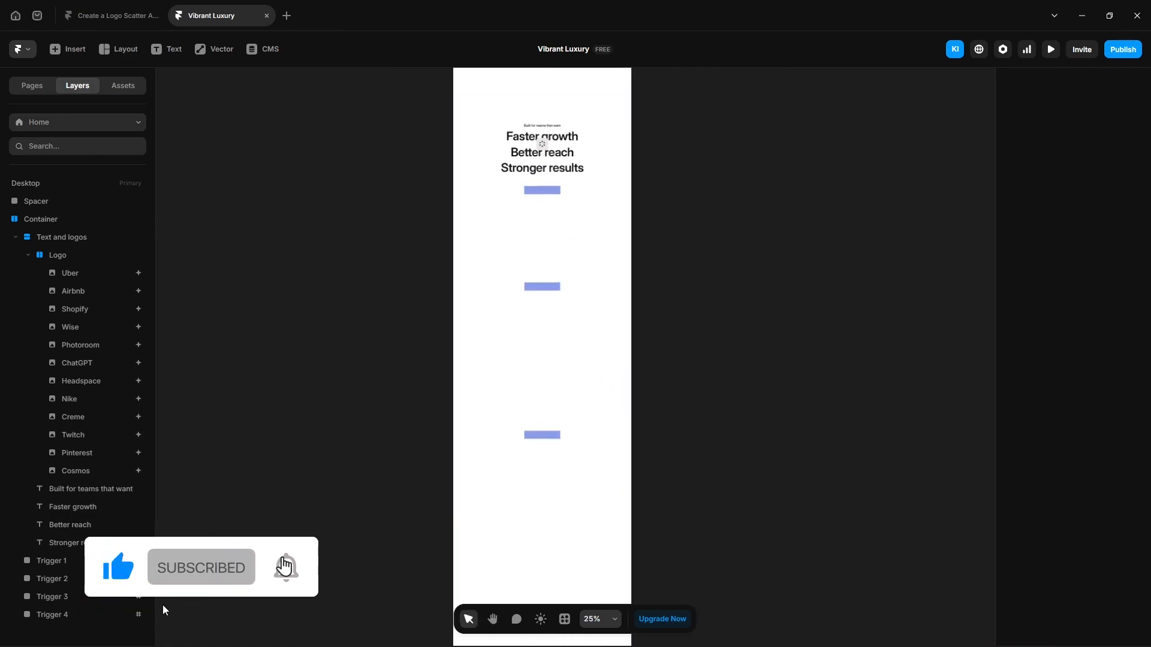
left_click(86, 616)
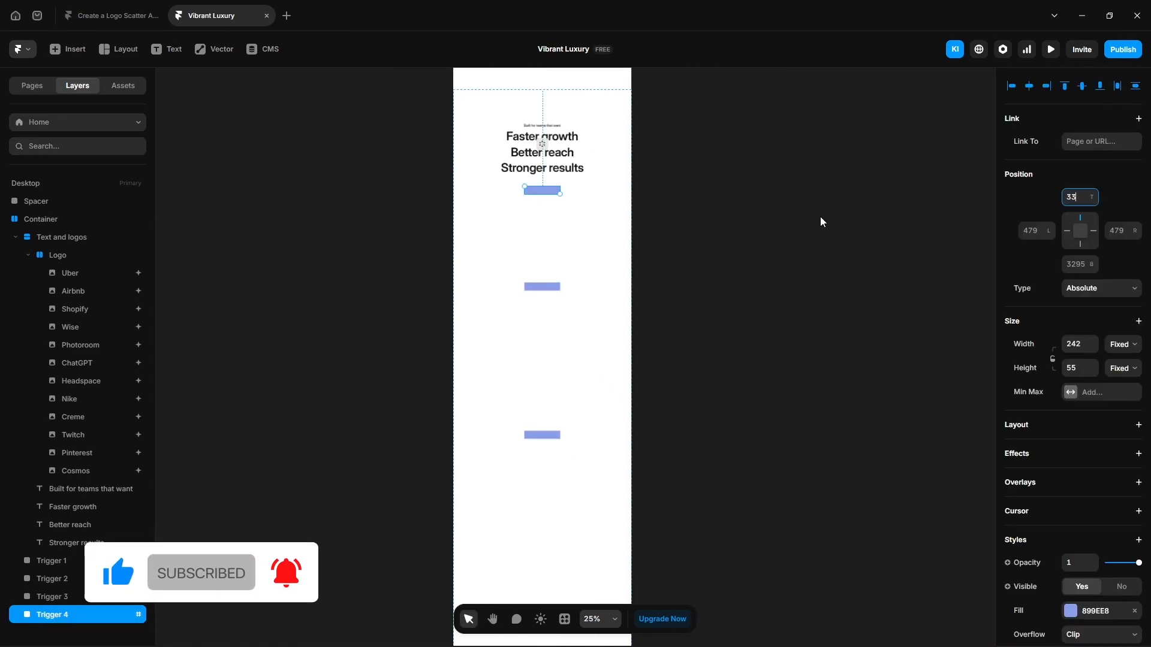
type("00")
key("Return")
scroll(1053, 506, "down", 5)
left_click(1111, 510)
key("BackSpace")
key("BackSpace")
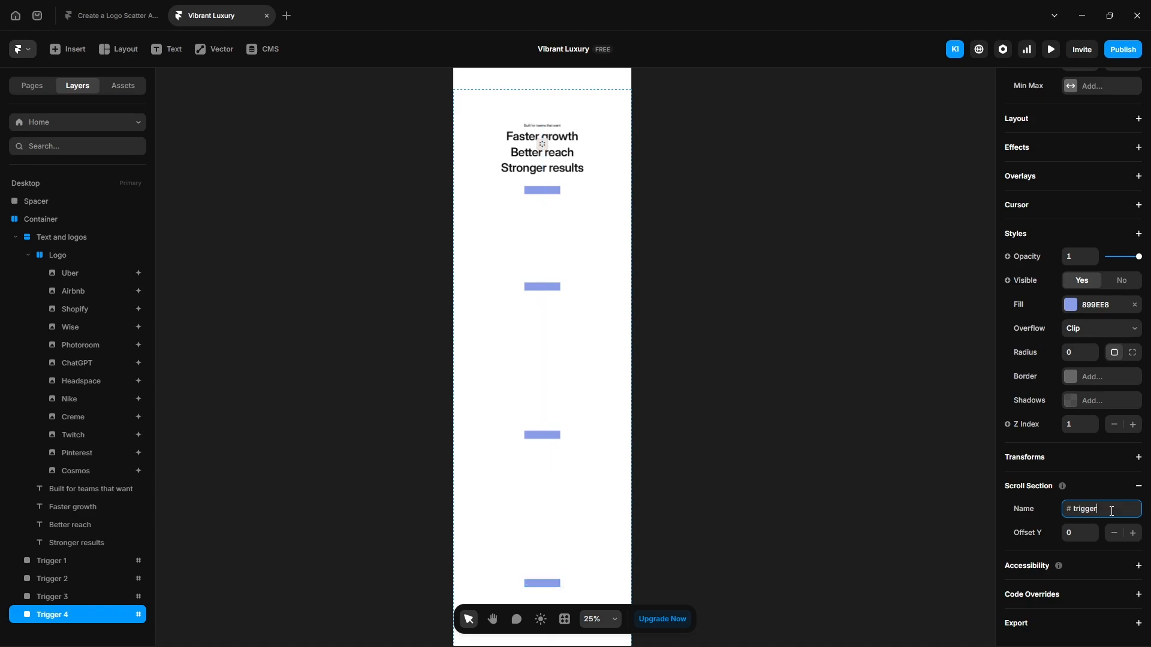
left_click(814, 437)
Add a Scroll Transform effect to the "Built for teams that want" text, triggered by Section in View on #trigger-1
left_click_drag(156, 275, 280, 276)
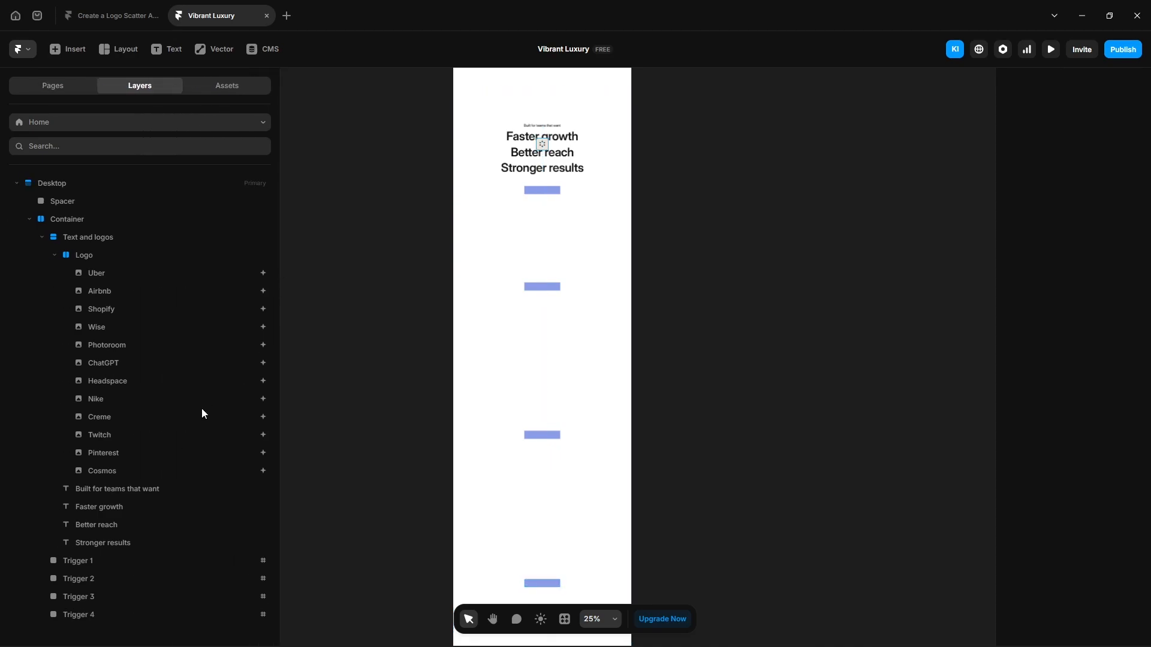
left_click(150, 490)
left_click(1018, 357)
mouse_move(1055, 479)
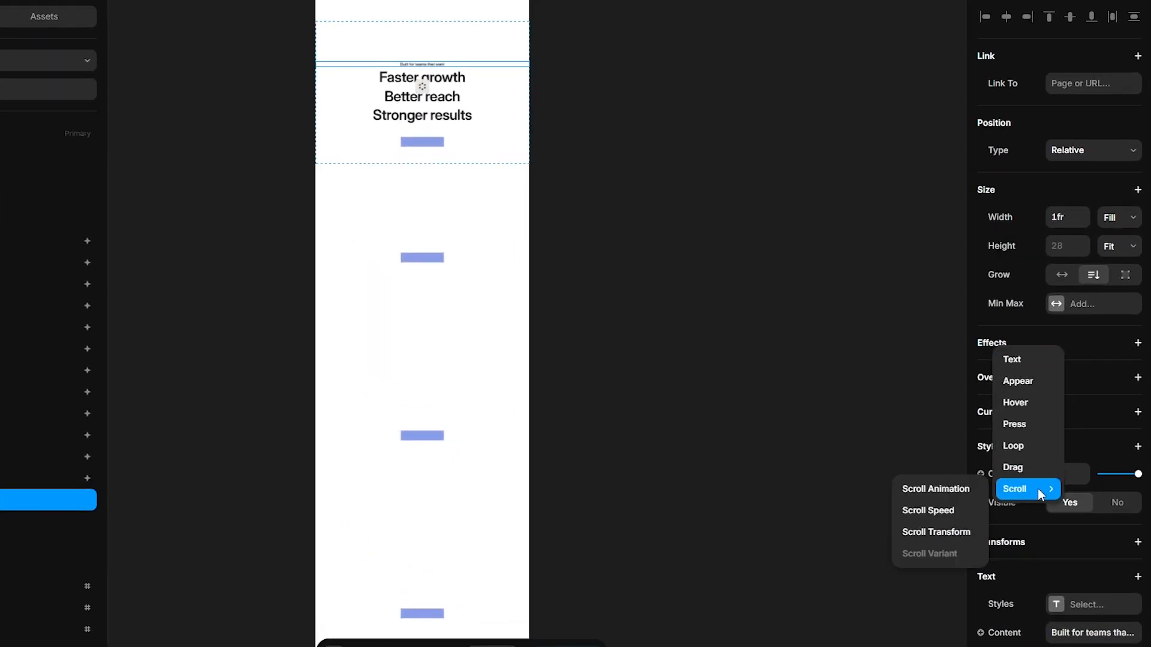
left_click(956, 527)
left_click(872, 411)
left_click(876, 467)
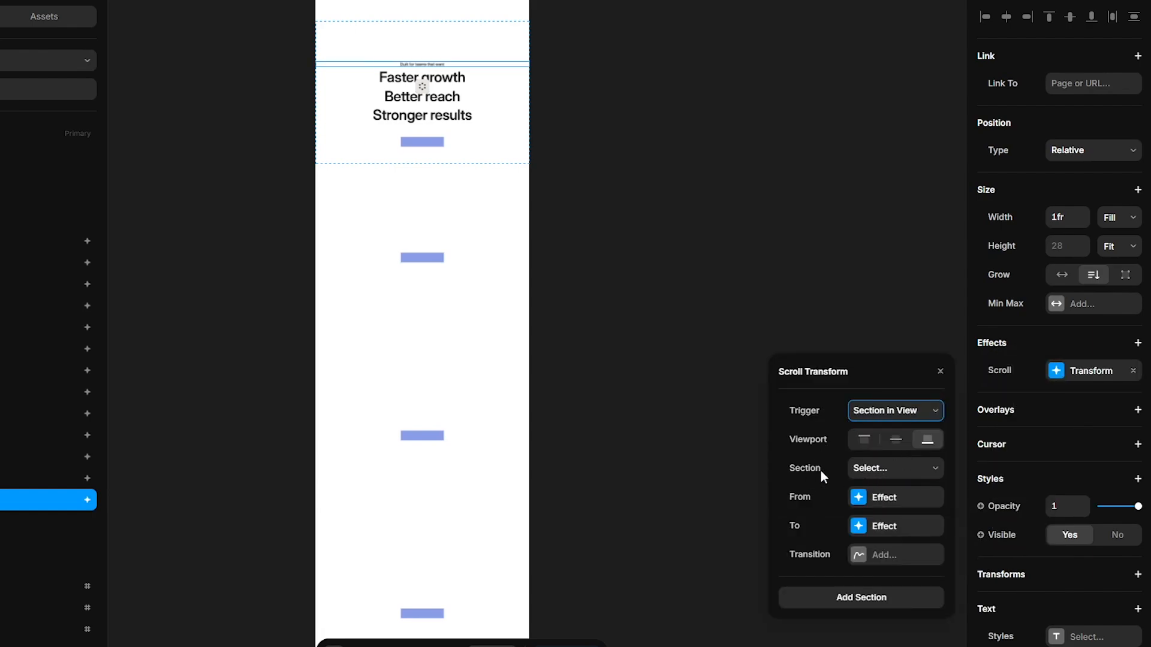
left_click(897, 478)
left_click(892, 506)
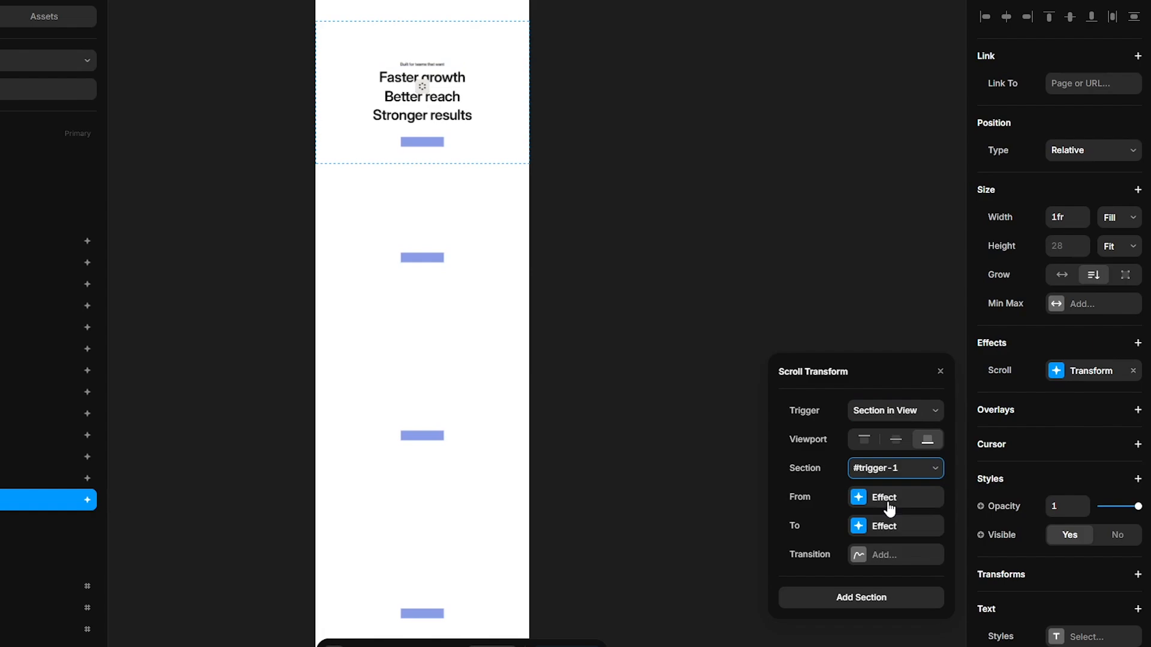
Set the effect's From state to opacity 0 and scale 1, and add a spring transition with damping 100
left_click(891, 505)
type("0")
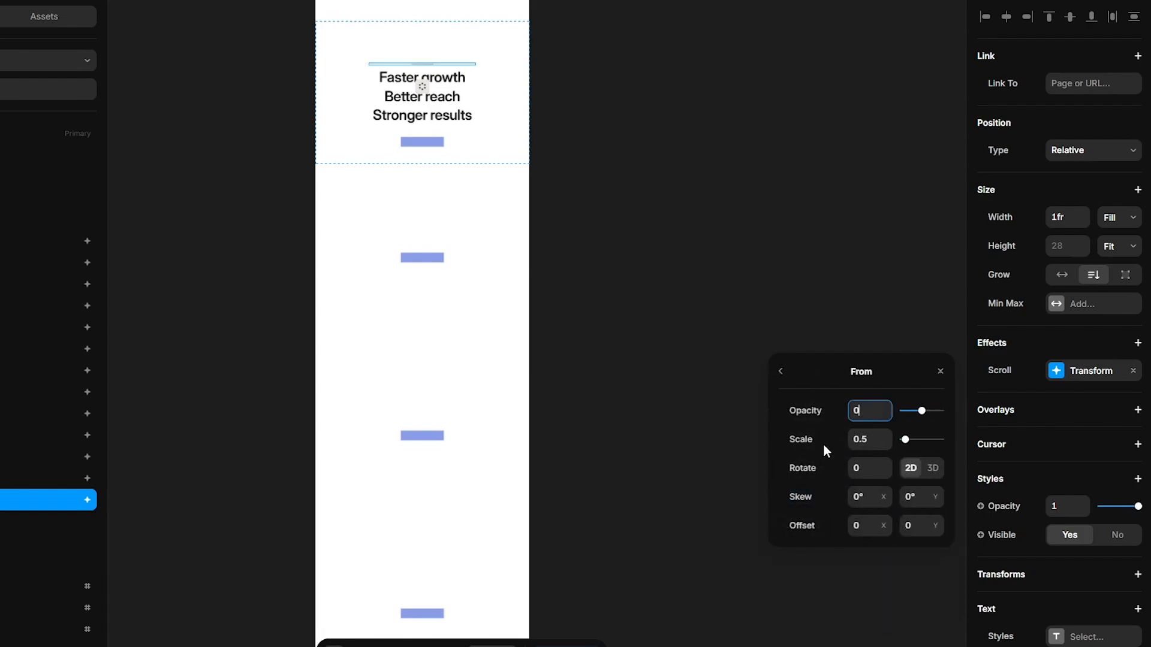
key("Tab")
type("1")
left_click(781, 371)
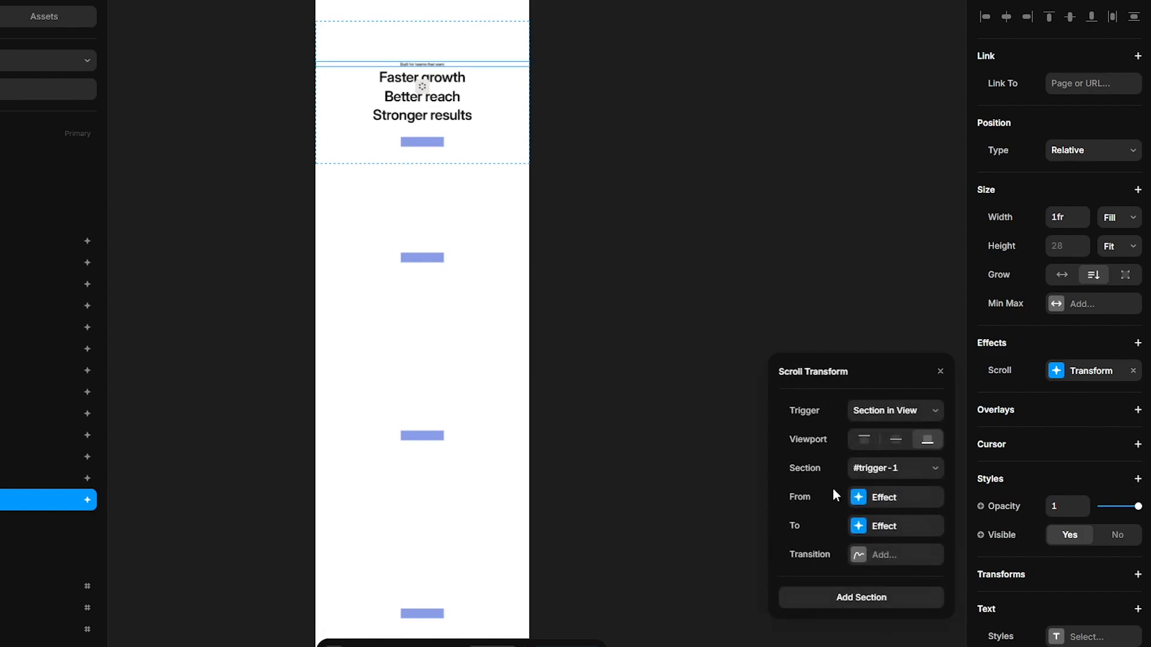
left_click(871, 526)
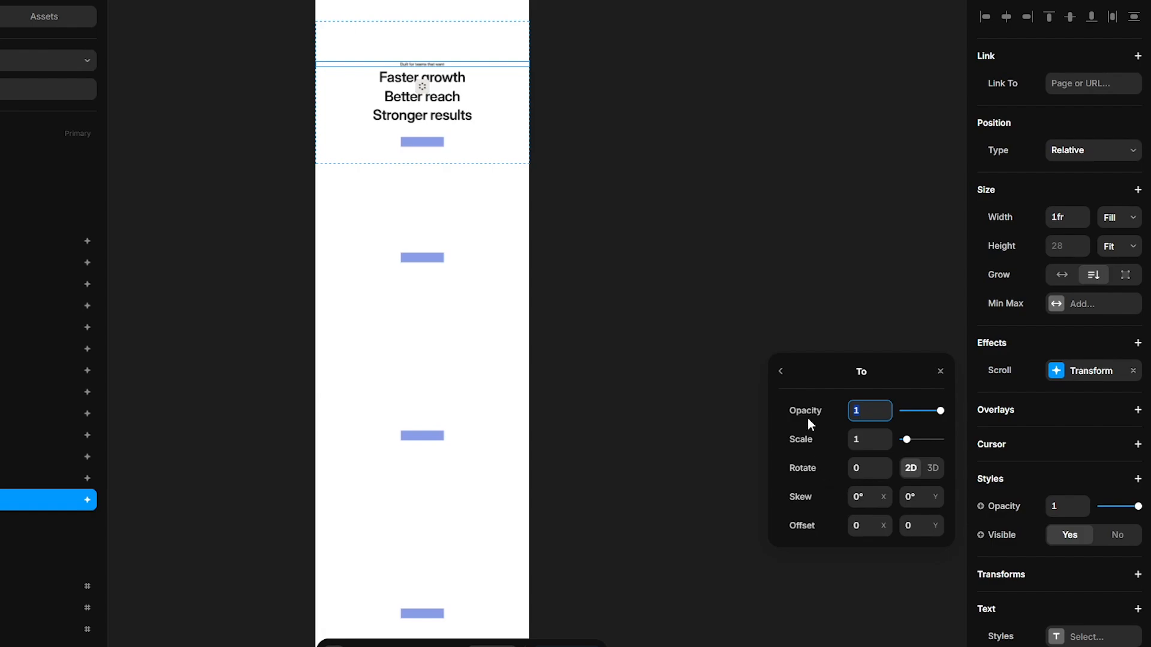
left_click(781, 372)
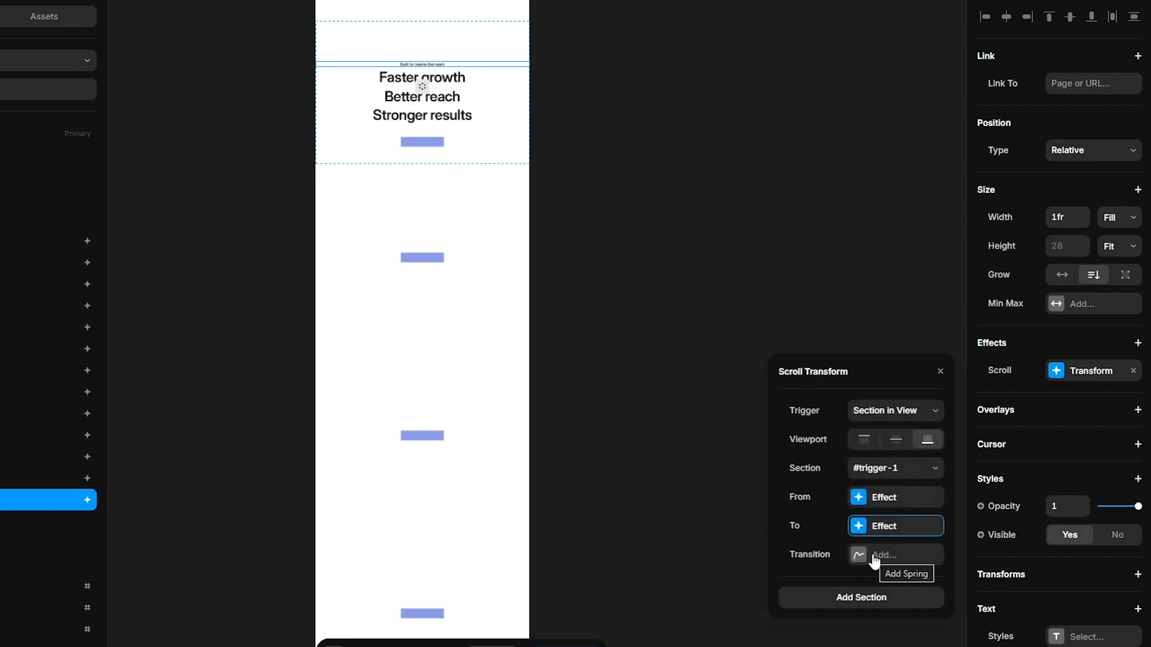
left_click(874, 556)
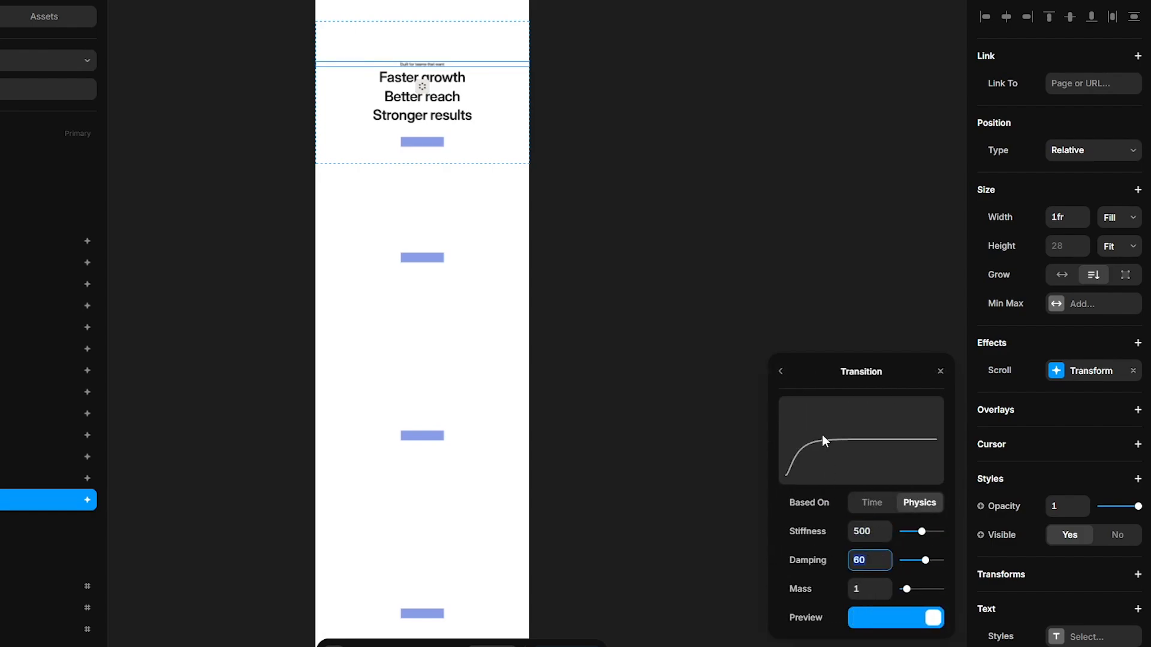
type("100")
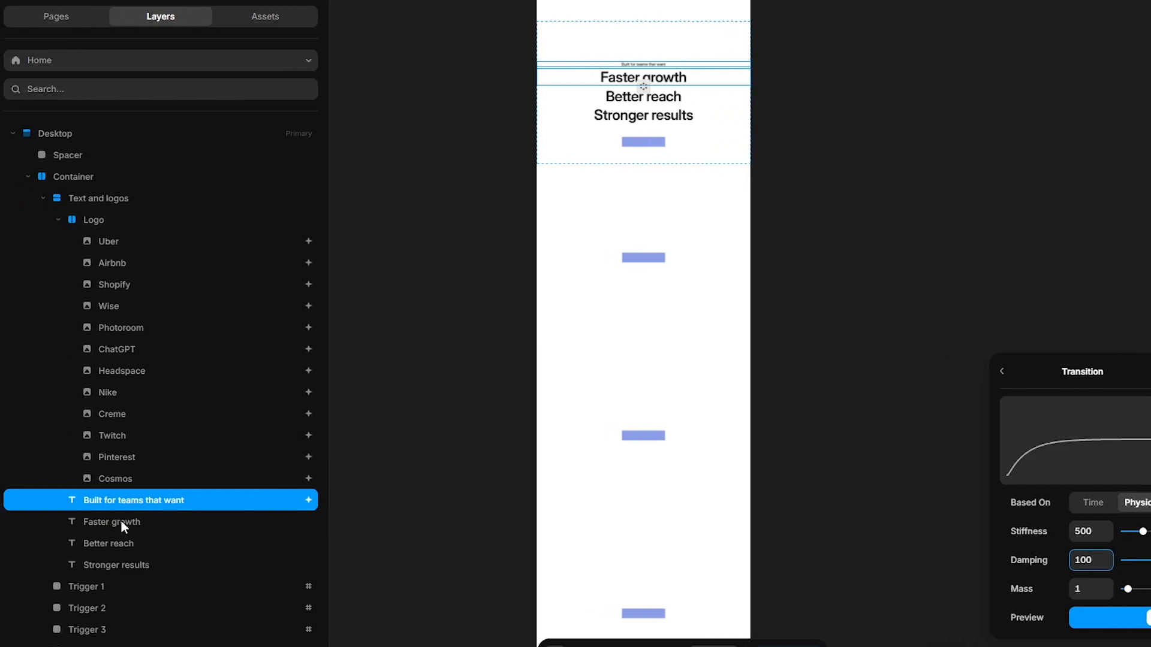
Add a Scroll Transform effect to the "Faster growth" text, triggered by Section in View on #trigger-2
left_click(135, 522)
left_click(1005, 347)
mouse_move(1002, 493)
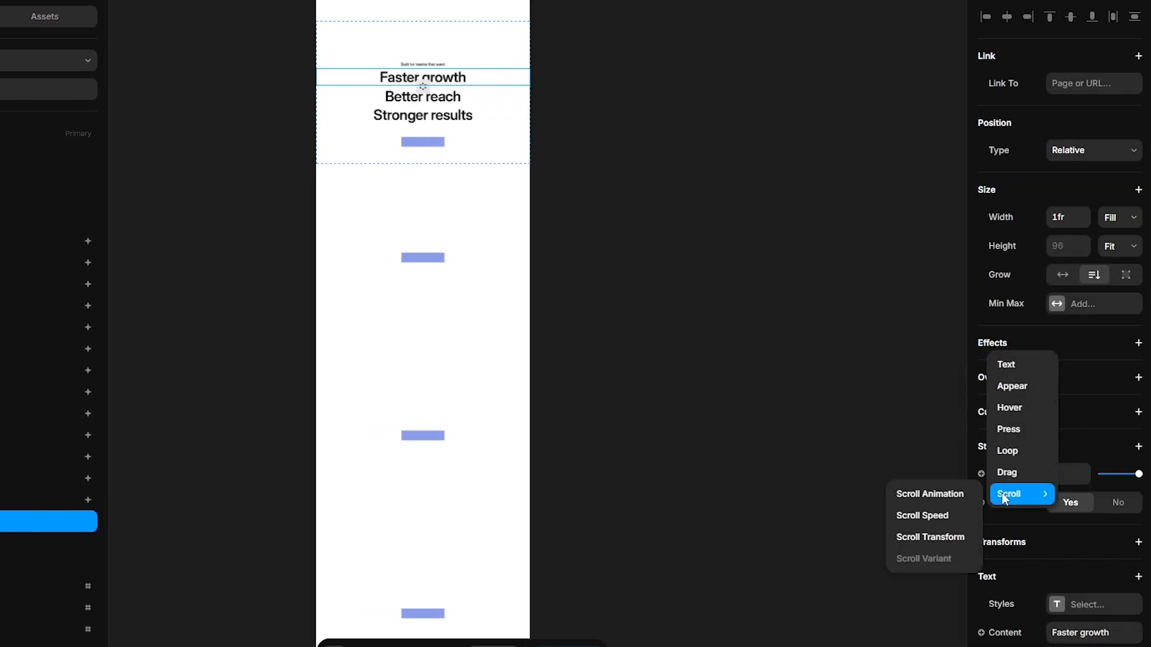
left_click(926, 537)
left_click(895, 410)
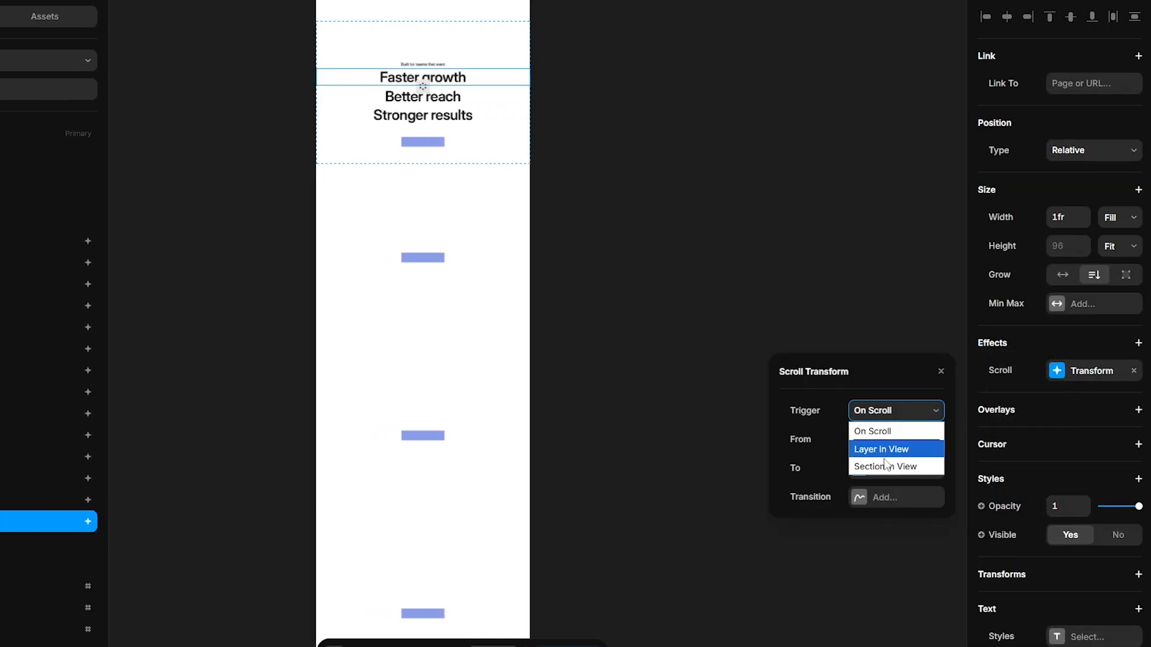
left_click(890, 467)
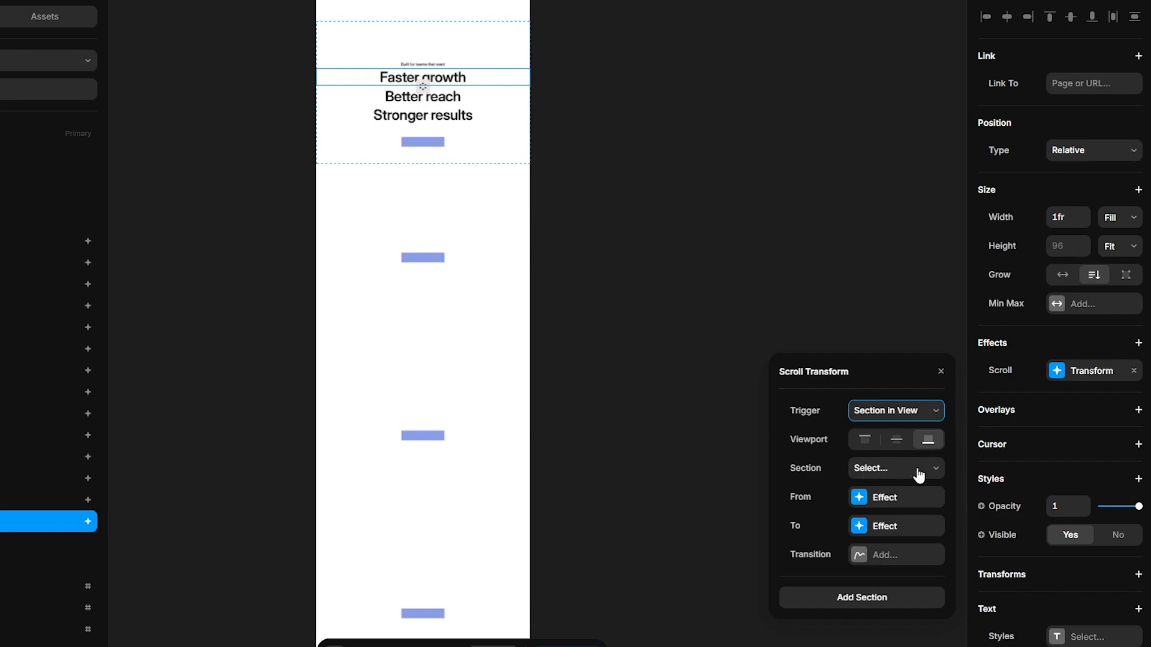
left_click(877, 474)
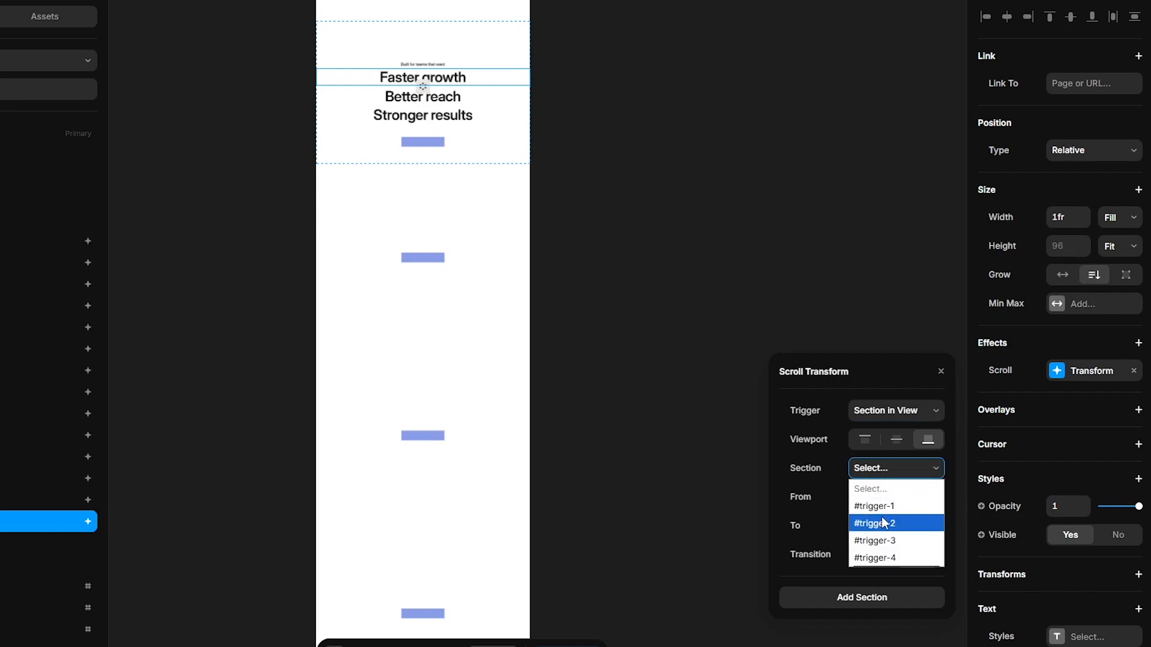
left_click(883, 523)
Set the "Faster growth" effect's From state to opacity 0, scale 1 and Y offset 120
left_click(872, 497)
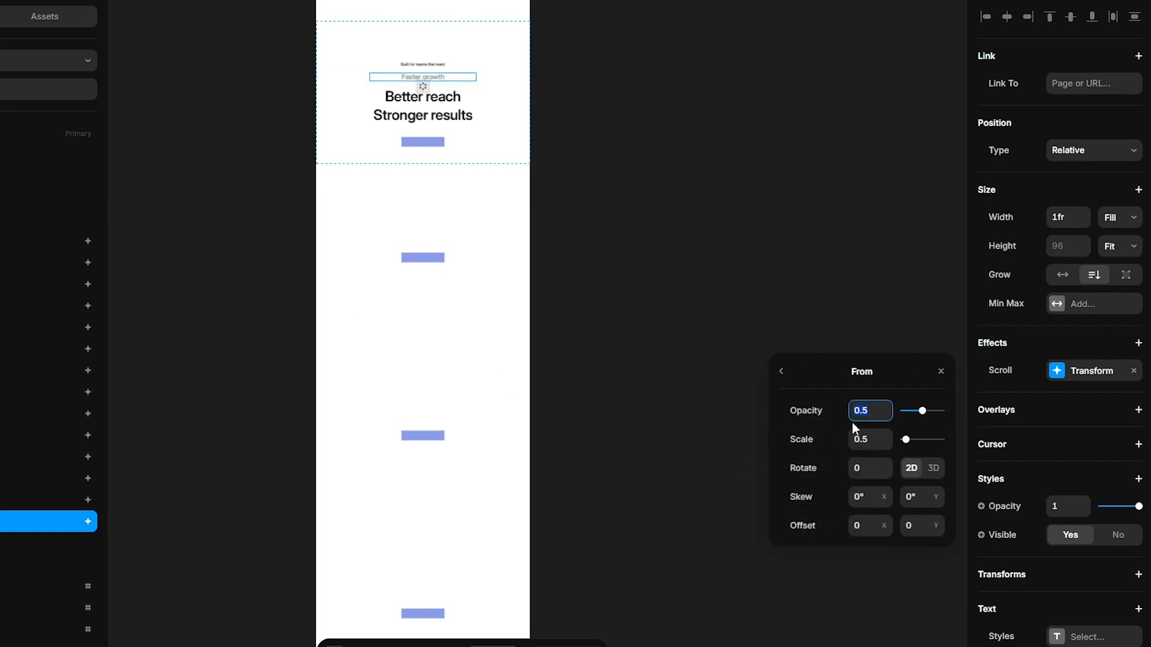
type("0")
left_click(863, 444)
type("1")
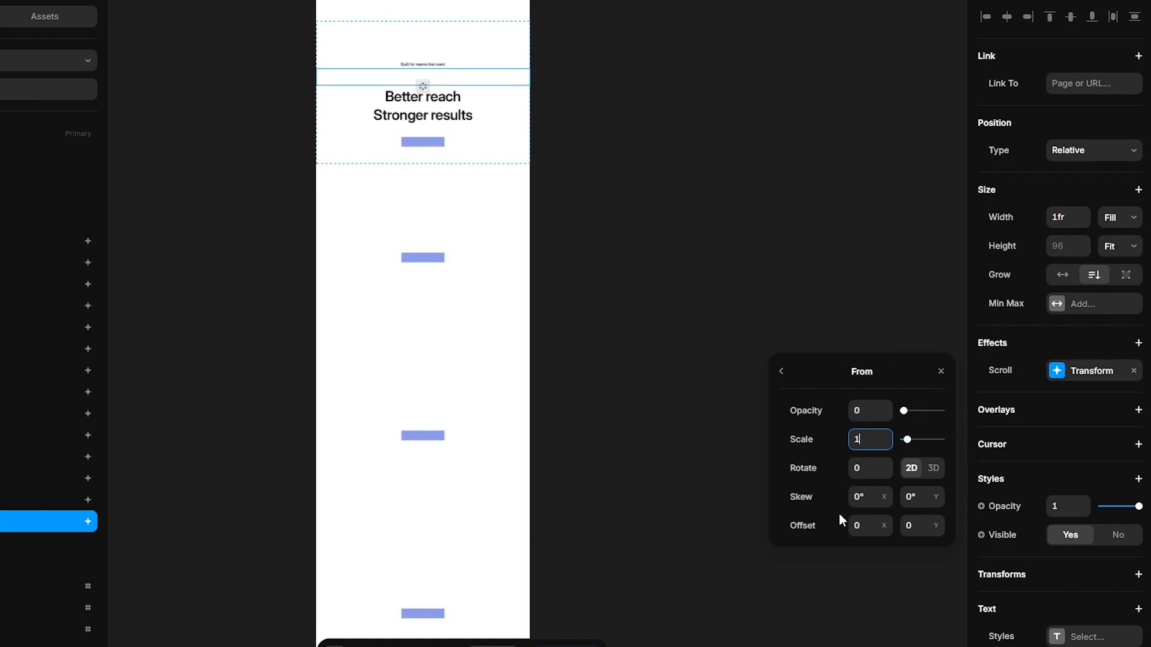
left_click(917, 526)
type("120")
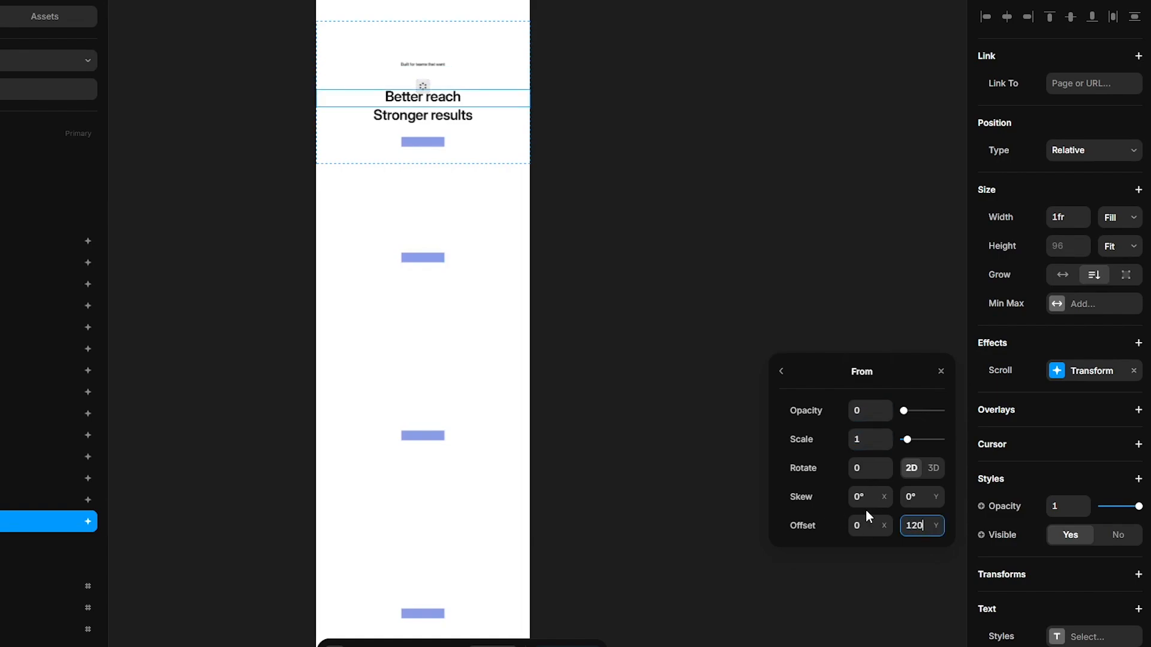
left_click(782, 372)
left_click(885, 527)
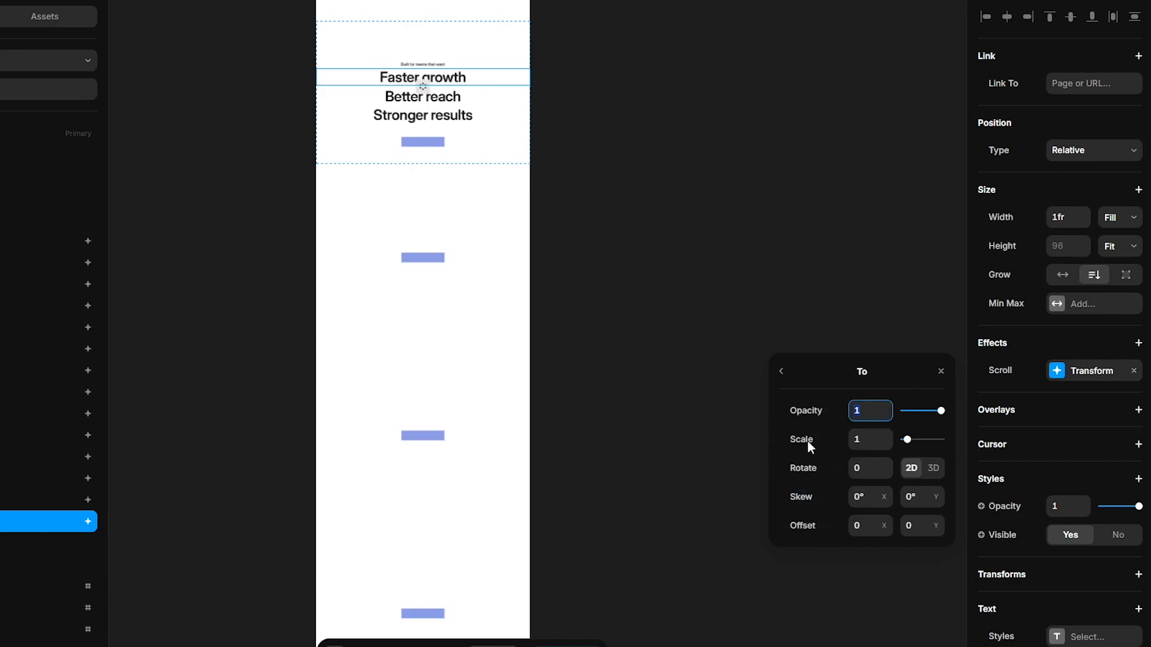
left_click(785, 374)
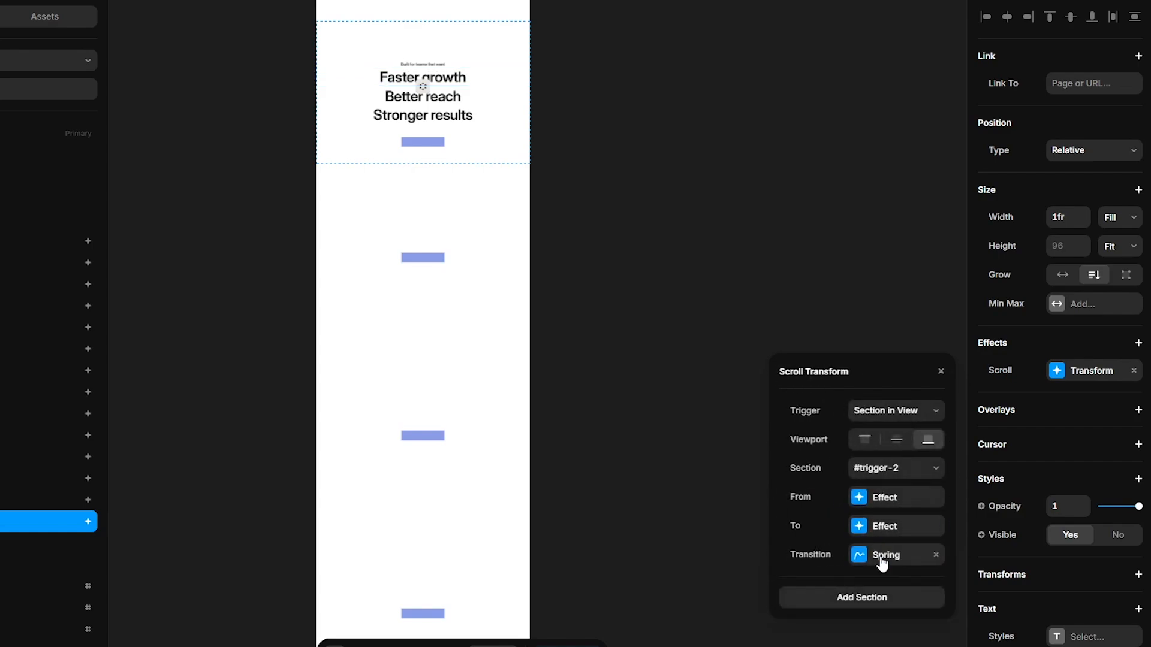
Add a spring transition with damping 100 to the "Faster growth" scroll transform
left_click(878, 553)
left_click(873, 557)
type("100")
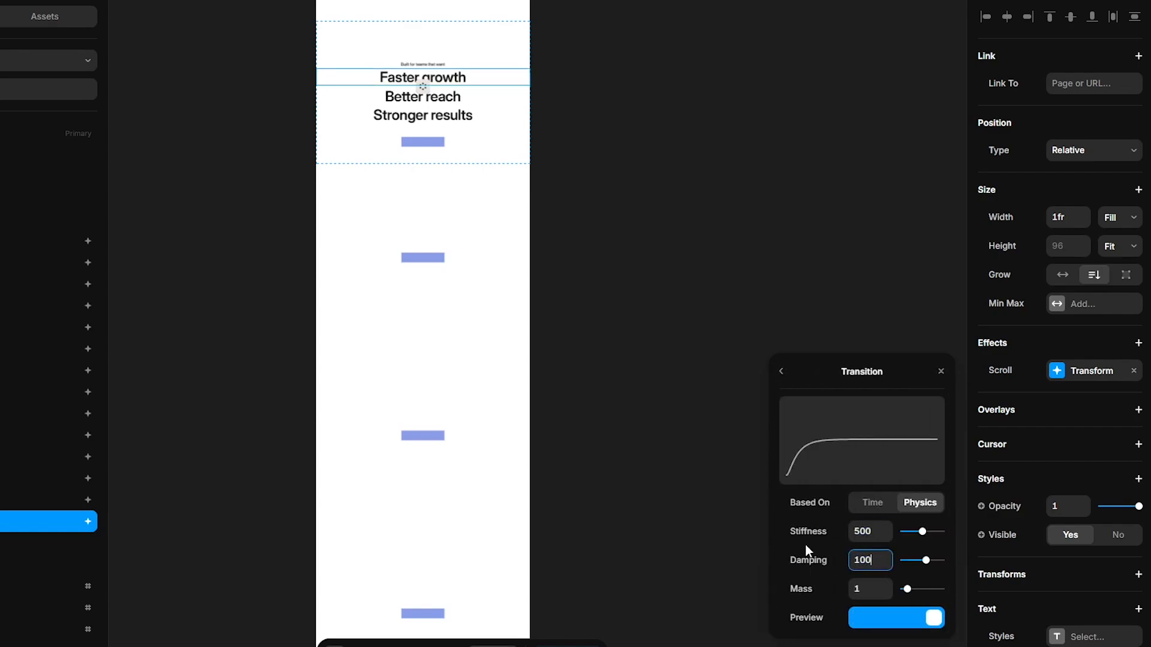
key("Return")
Copy the scroll transform from "Faster growth" onto the "Better reach" and "Stronger results" texts
right_click(1073, 373)
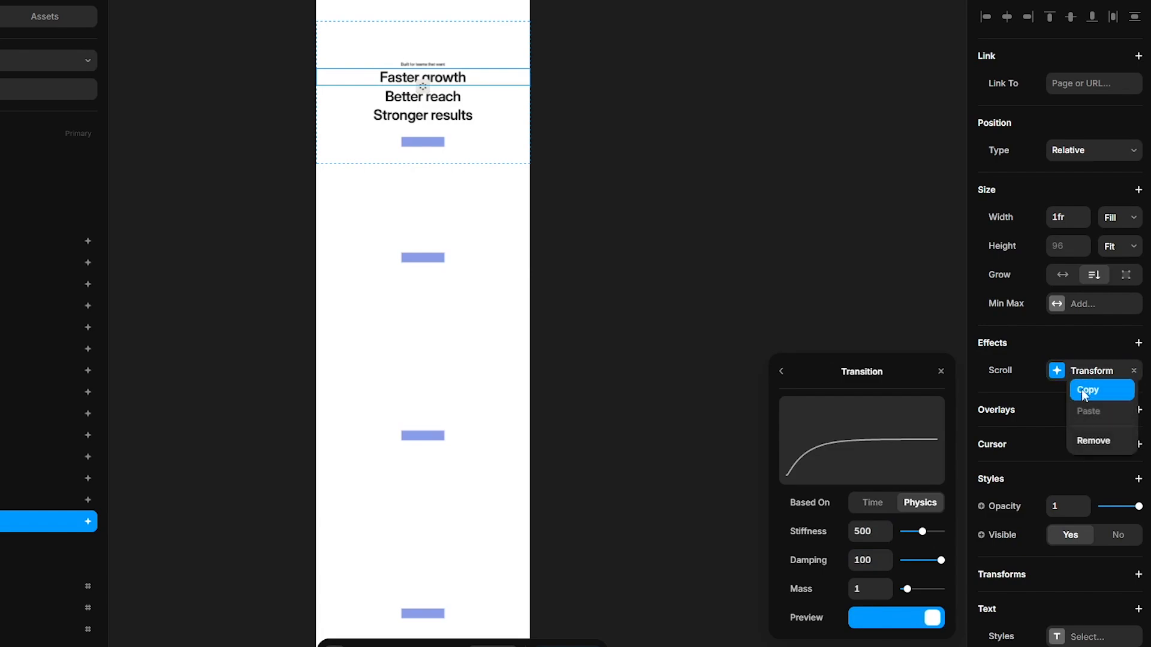
left_click(1081, 389)
left_click(0, 544)
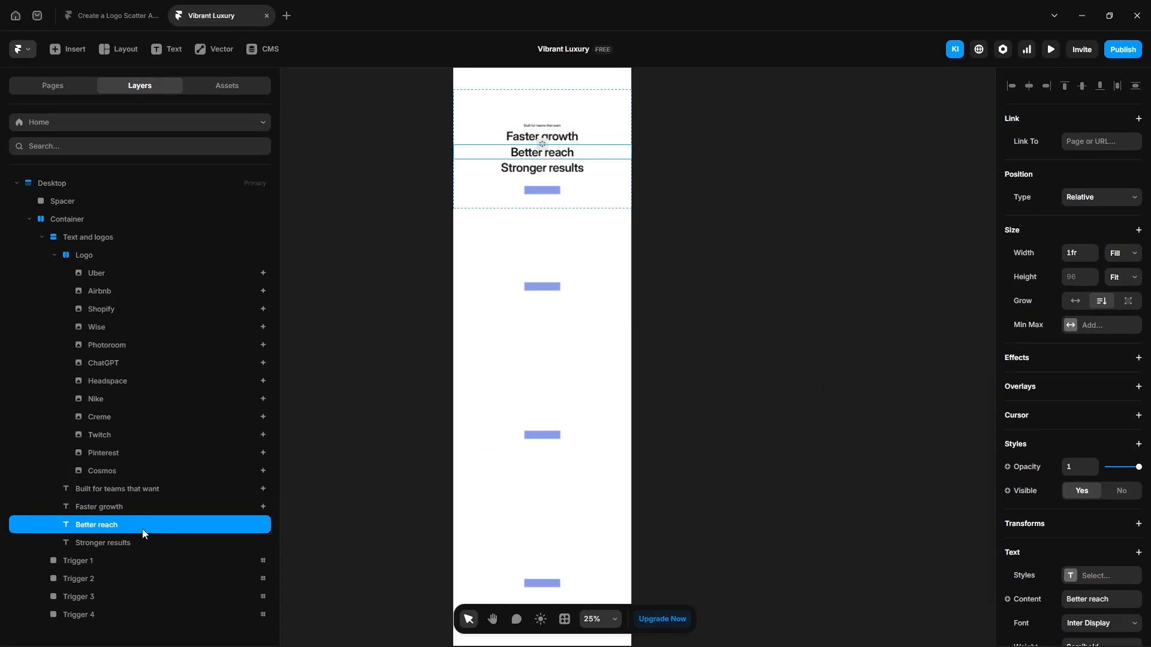
left_click(147, 538, "shift")
left_click(1021, 360)
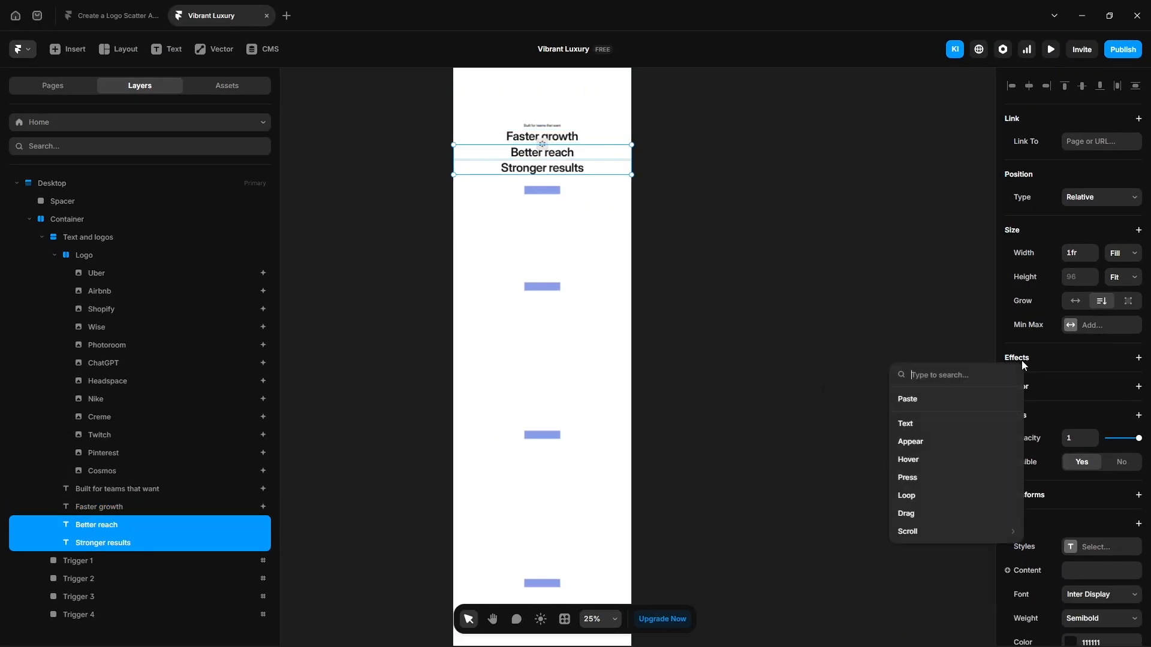
left_click(937, 400)
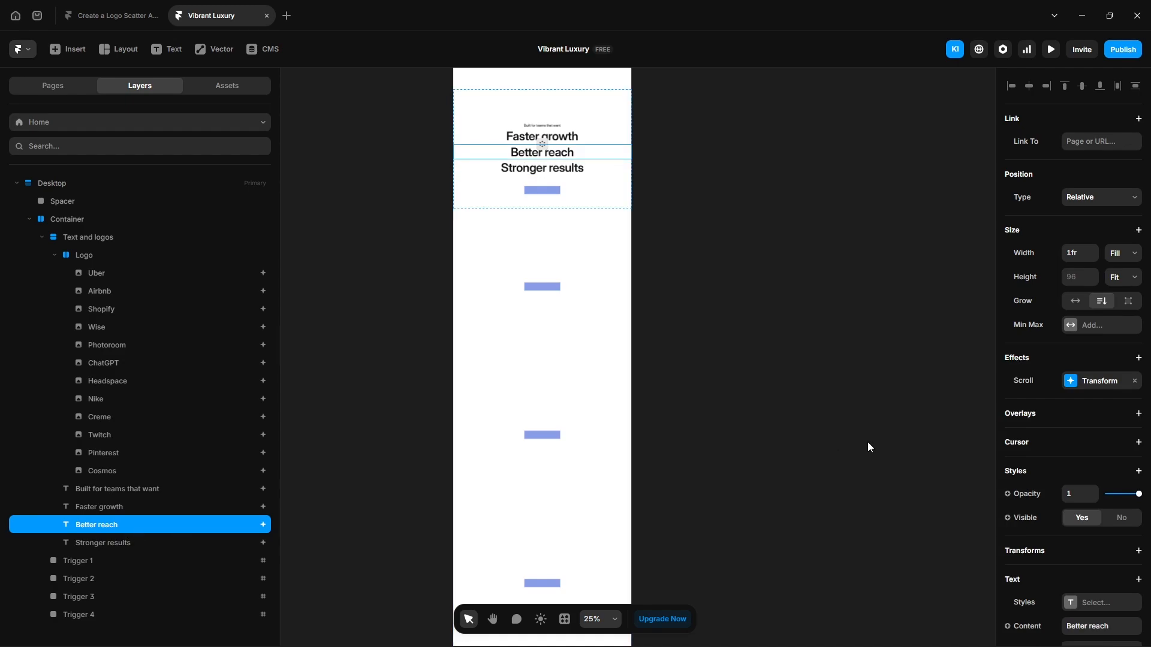
Set the scroll transform's section to #trigger-3 for "Better reach" and #trigger-4 for "Stronger results"
left_click(1072, 388)
left_click(937, 461)
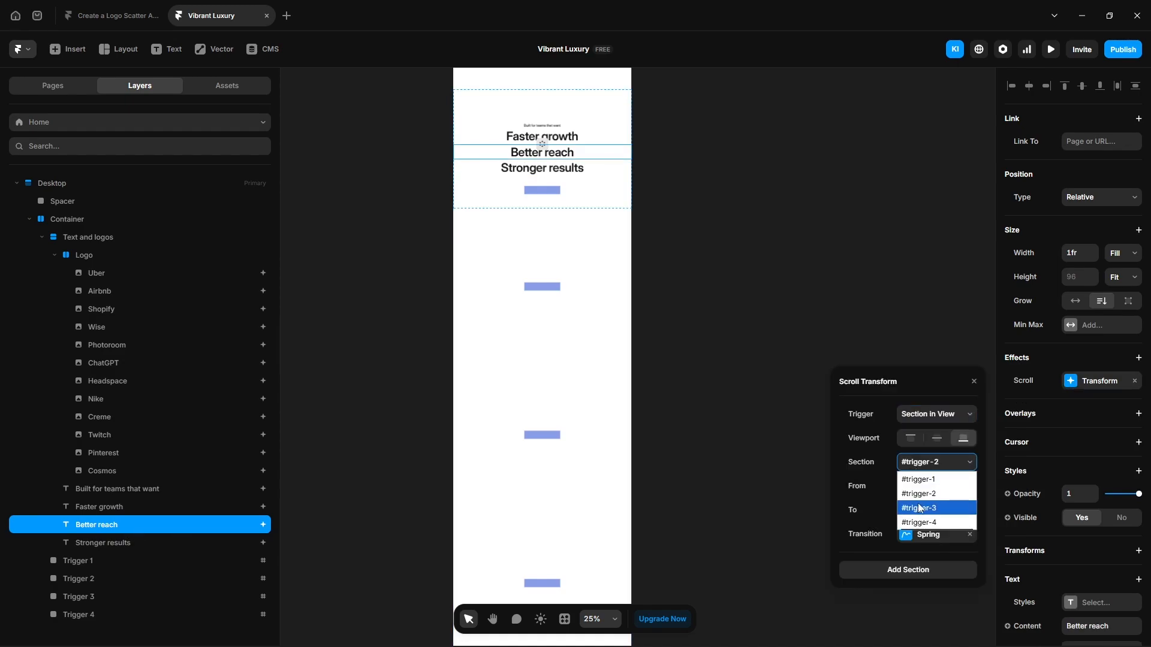
left_click(923, 505)
left_click(135, 547)
left_click(922, 470)
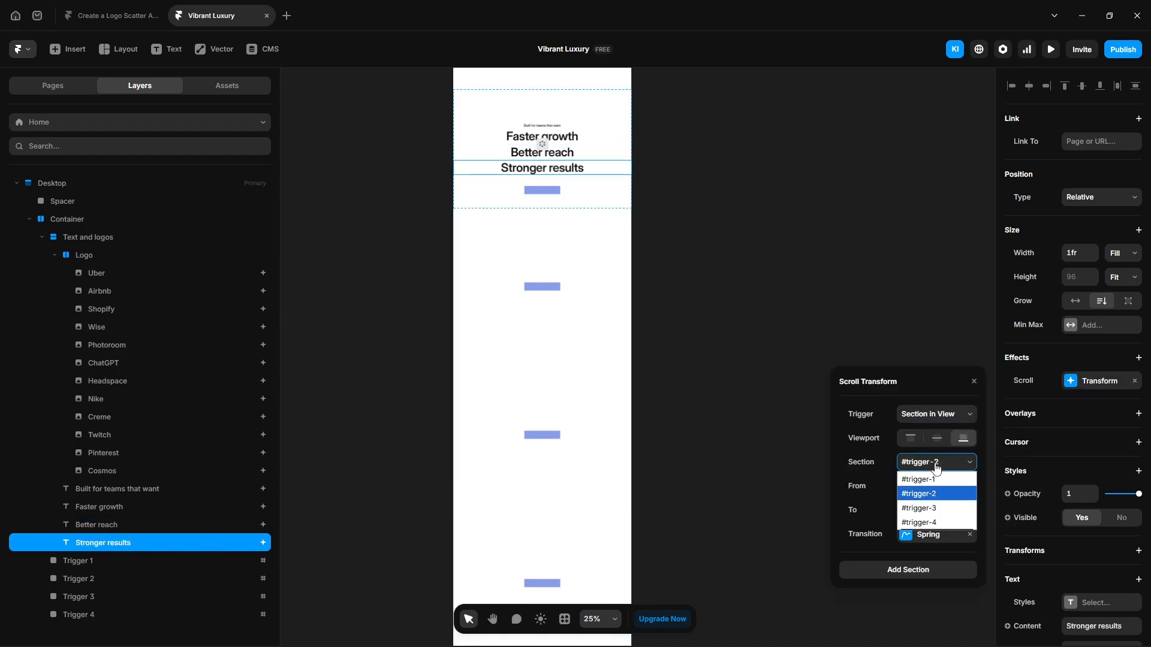
left_click(923, 520)
left_click(746, 324)
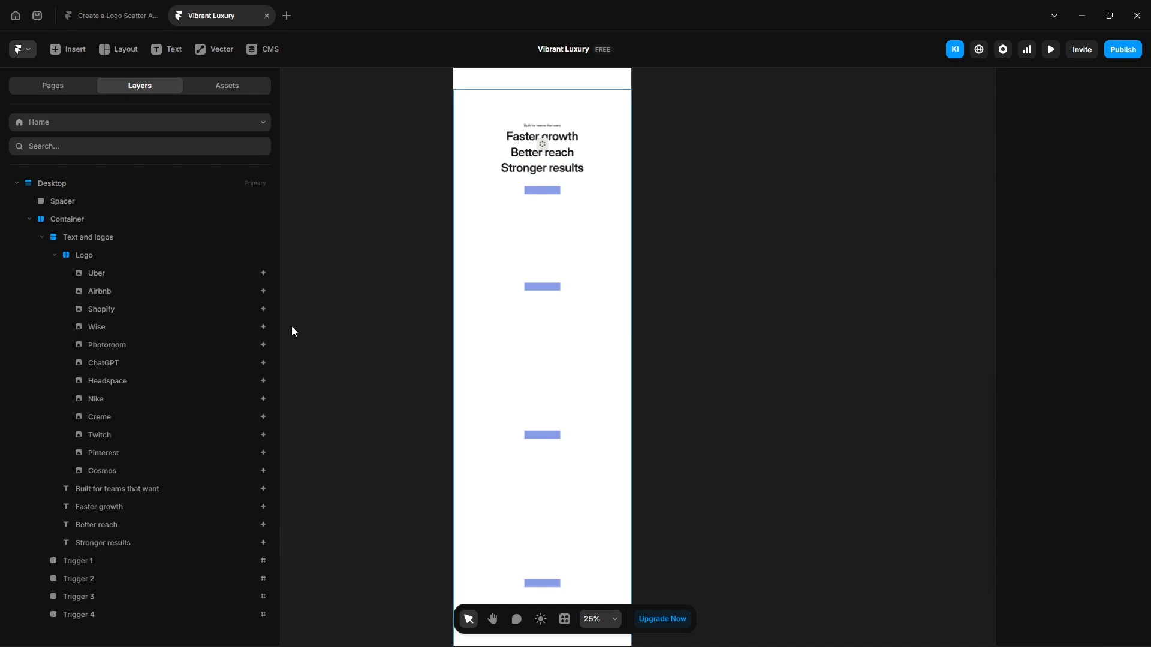
Set the position type of the "Text and logos" stack to Sticky
left_click(99, 237)
left_click(1067, 202)
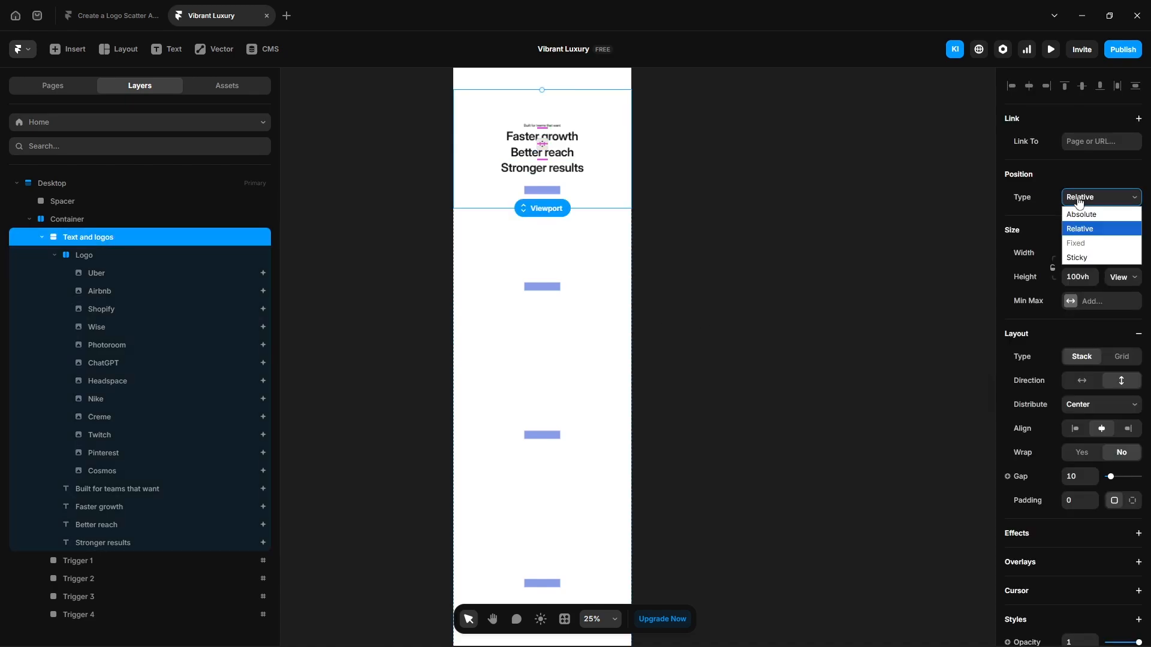
left_click(1077, 257)
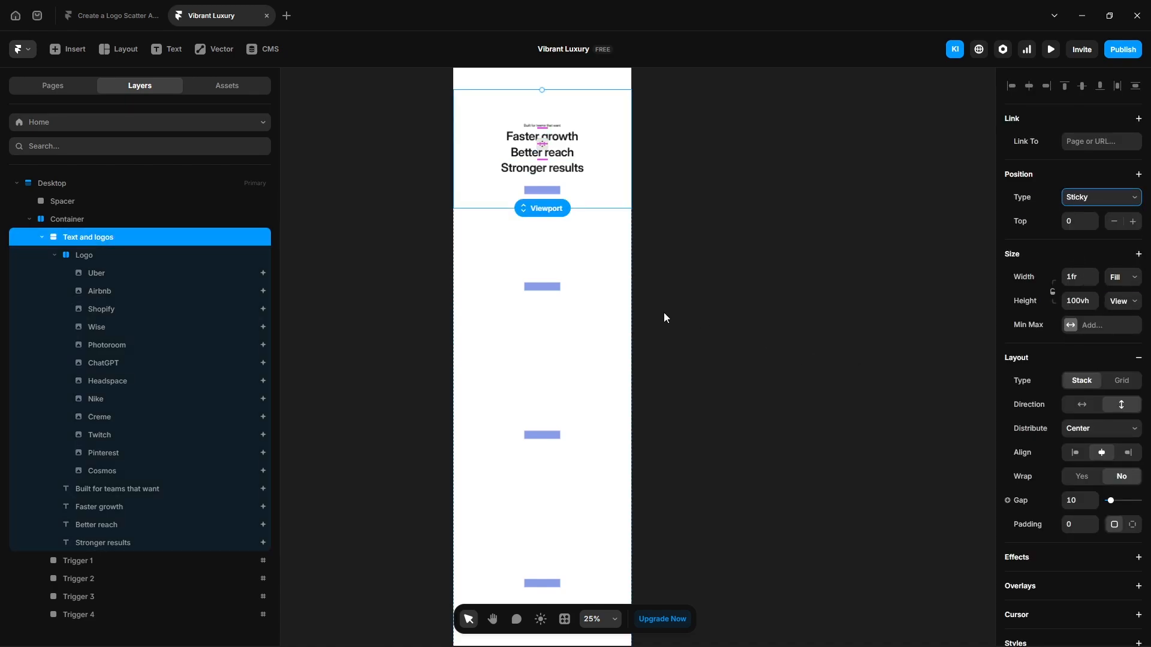
Preview the page and scroll through it to check the logo scatter and the text reveal at each trigger
left_click(1051, 49)
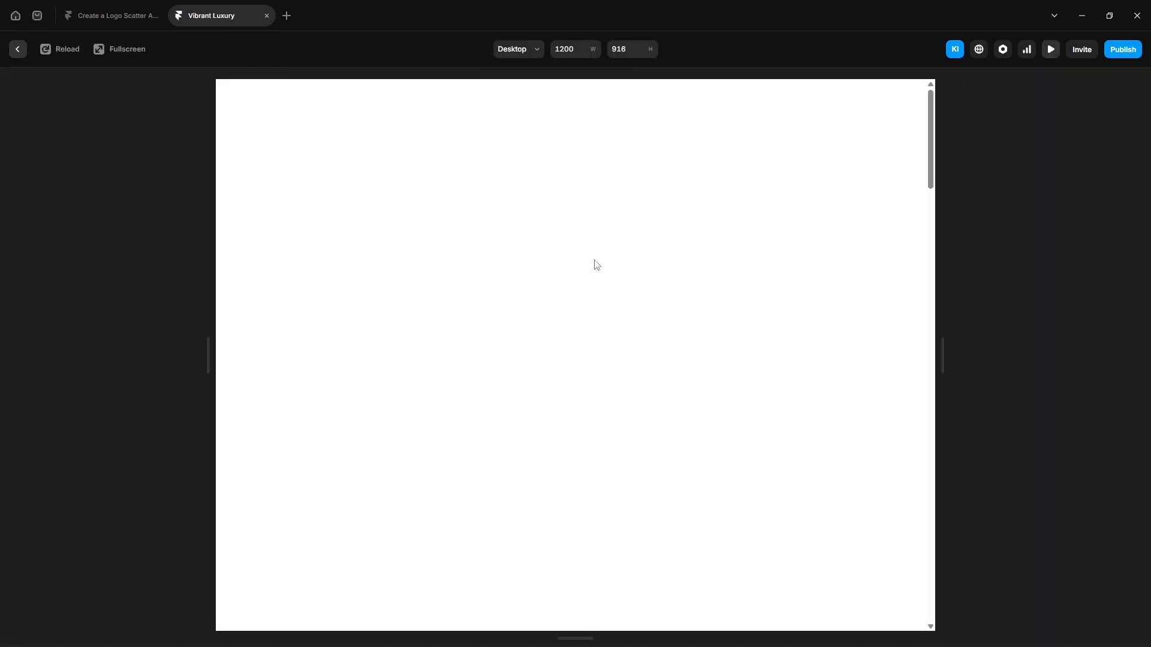
scroll(585, 501, "down", 10)
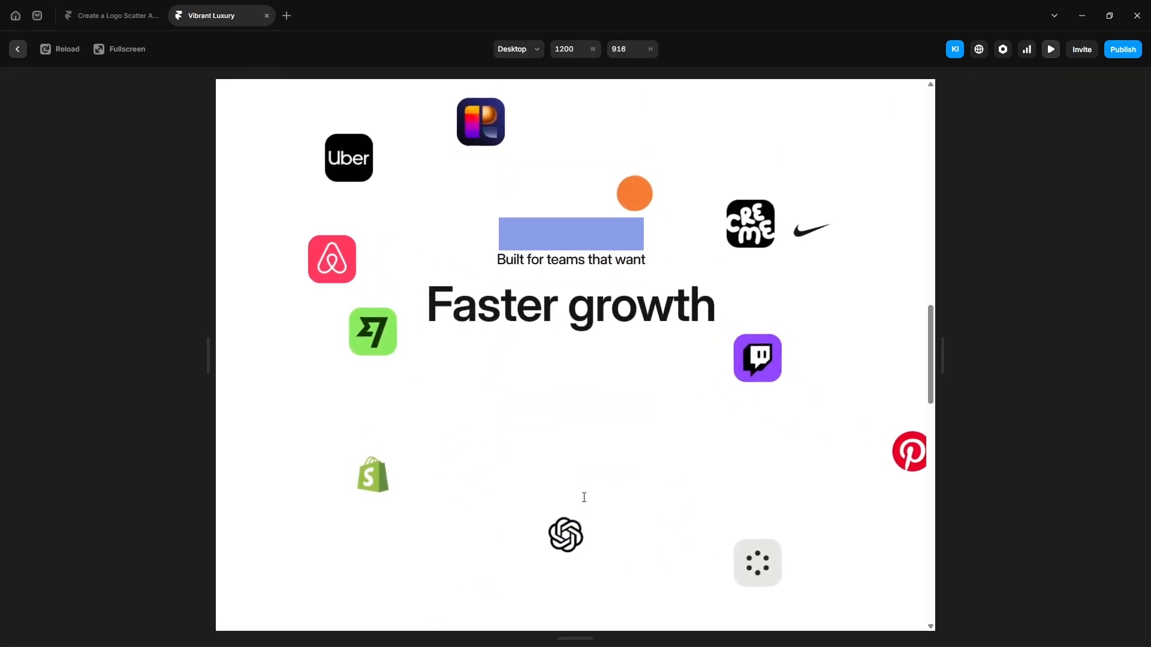
scroll(585, 498, "down", 4)
scroll(585, 500, "down", 4)
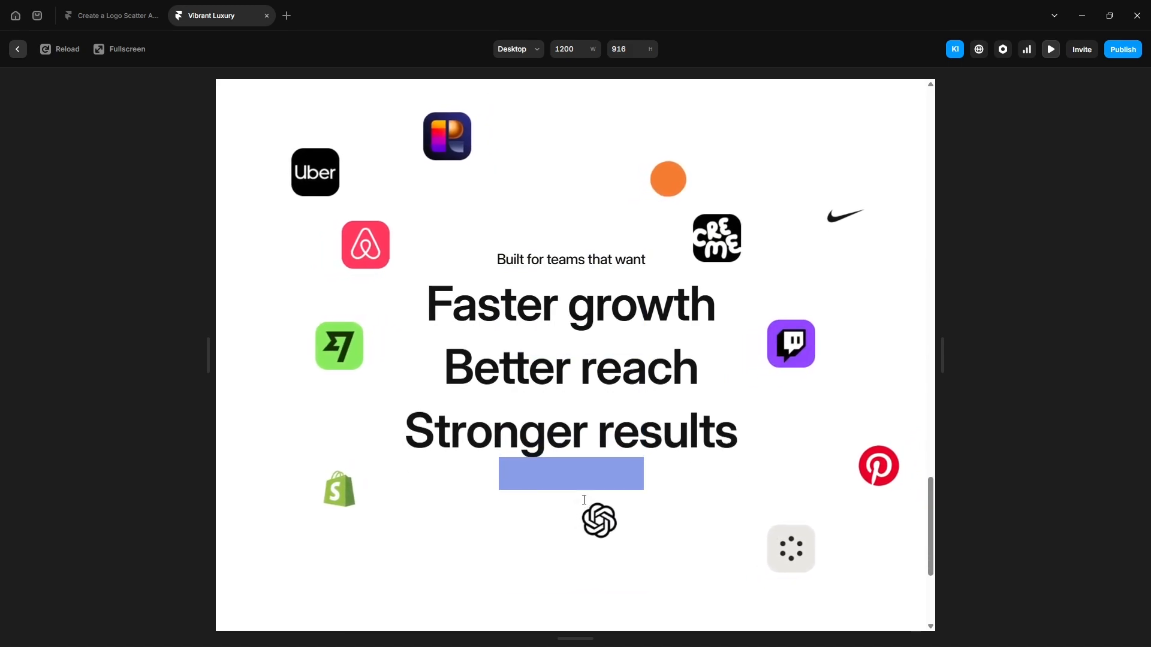
Hide the blue colour of the Trigger 1 to Trigger 4 blocks while keeping the layers in the page
key("Escape")
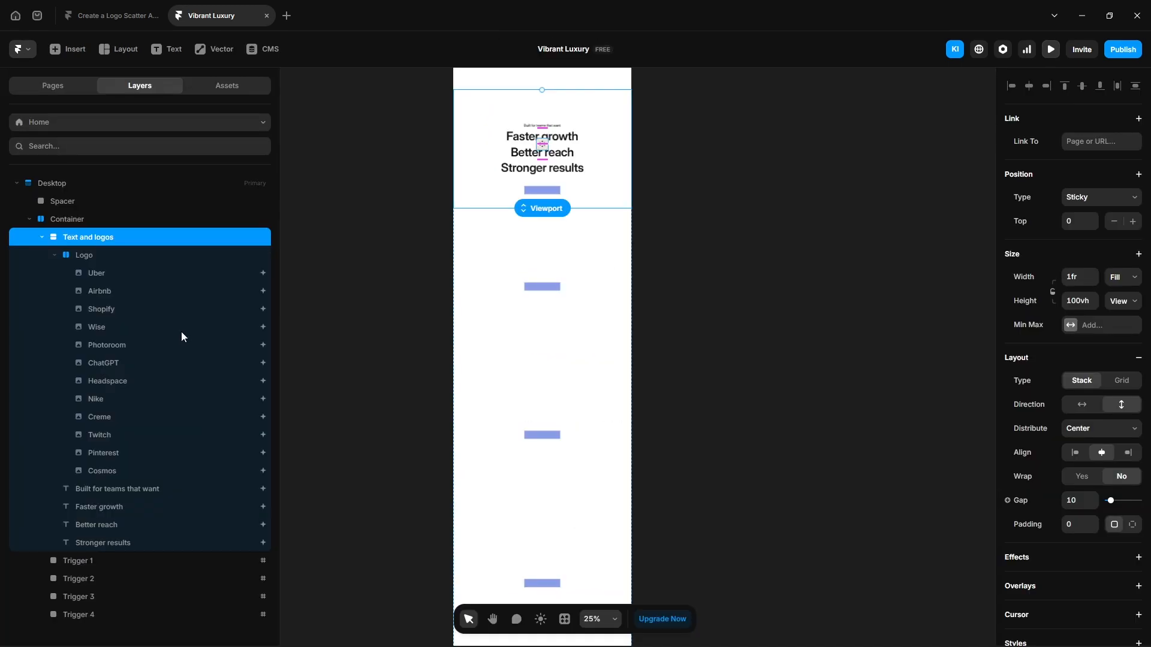
left_click(90, 560)
left_click(105, 614, "shift")
left_click(860, 258)
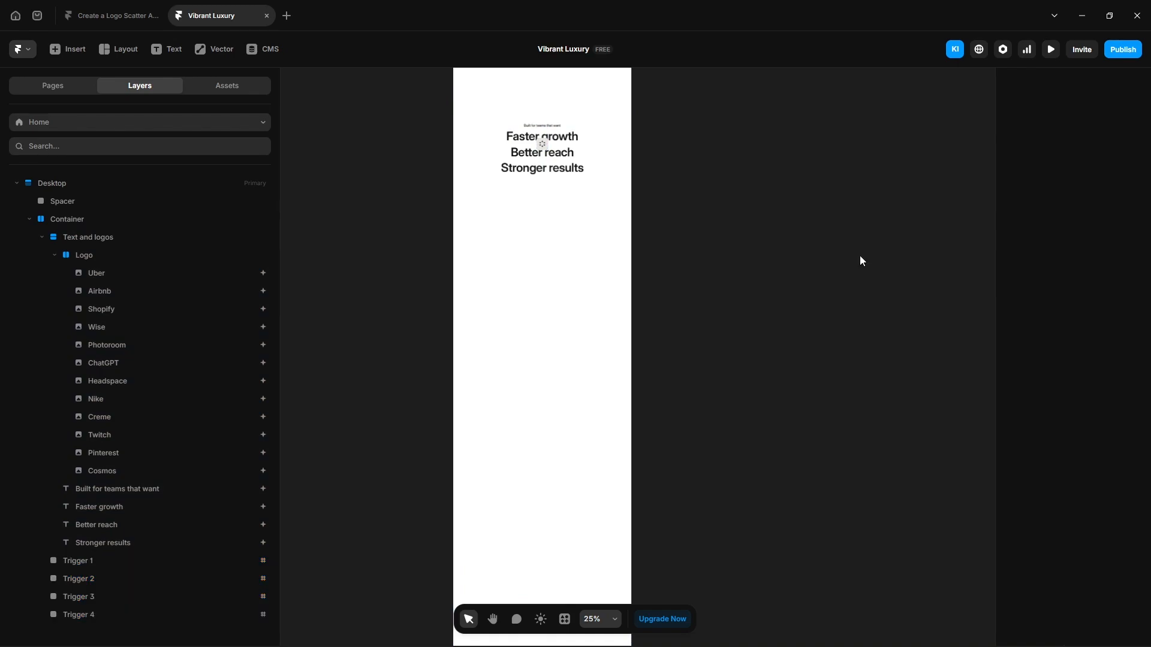
Preview the desktop page and scroll through it to check the logo scatter and text reveal without coloured trigger blocks
left_click(1048, 51)
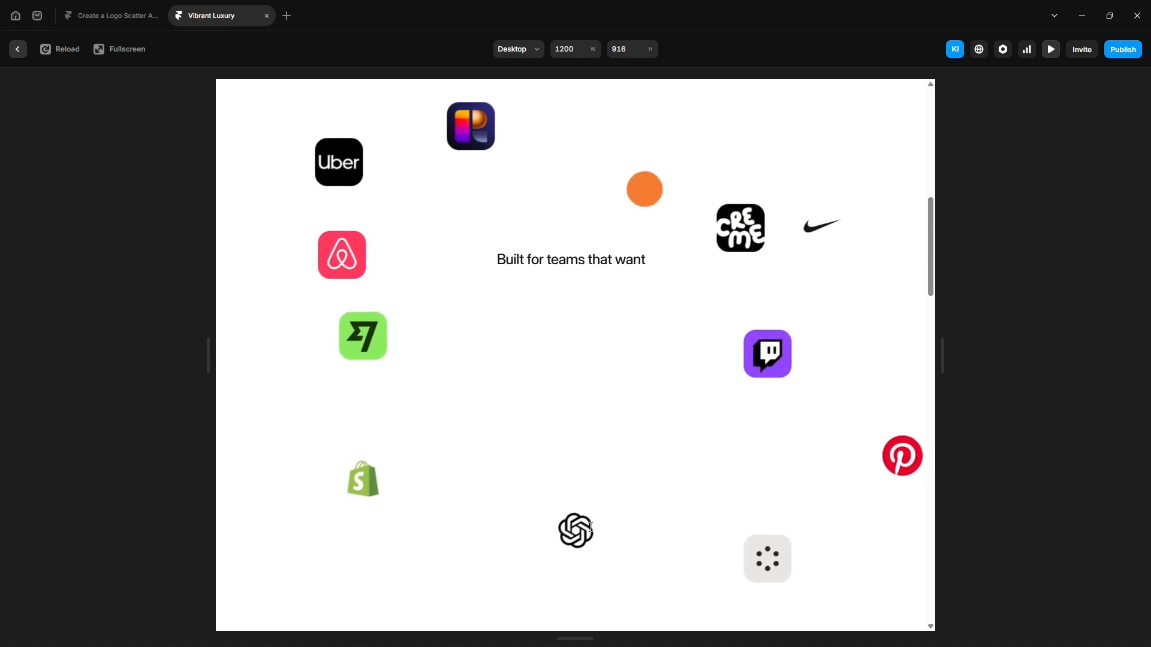
scroll(591, 527, "down", 5)
scroll(592, 533, "down", 5)
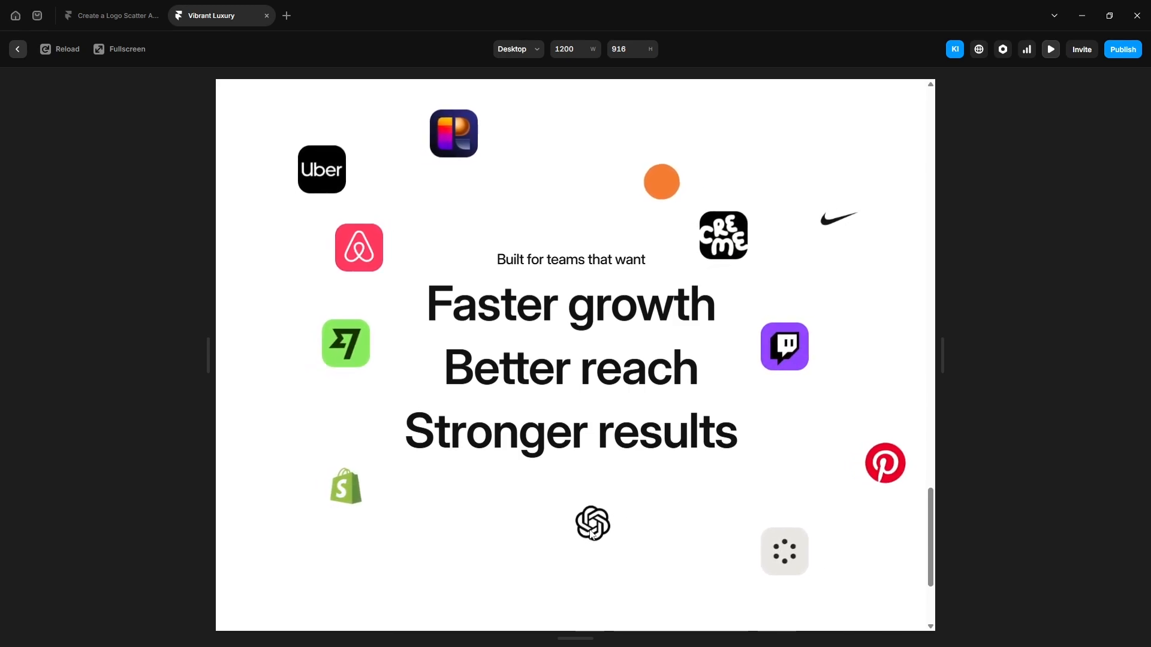
key("Escape")
Add a Tablet breakpoint to the page beside the Desktop layout
left_click(625, 122)
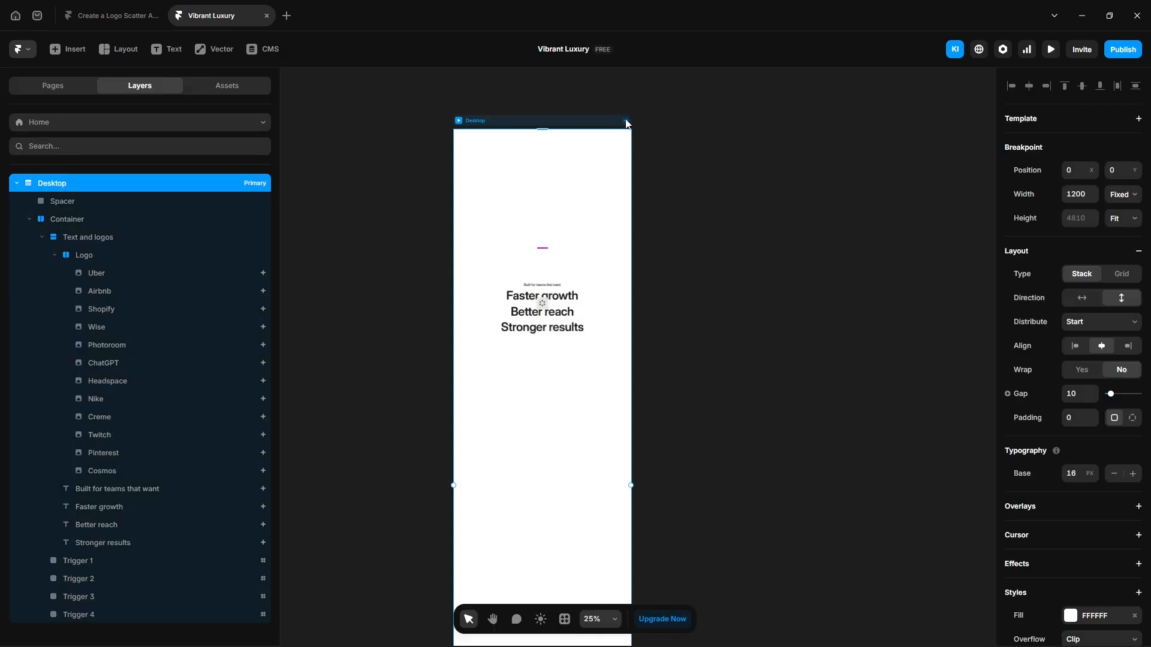
left_click(664, 147)
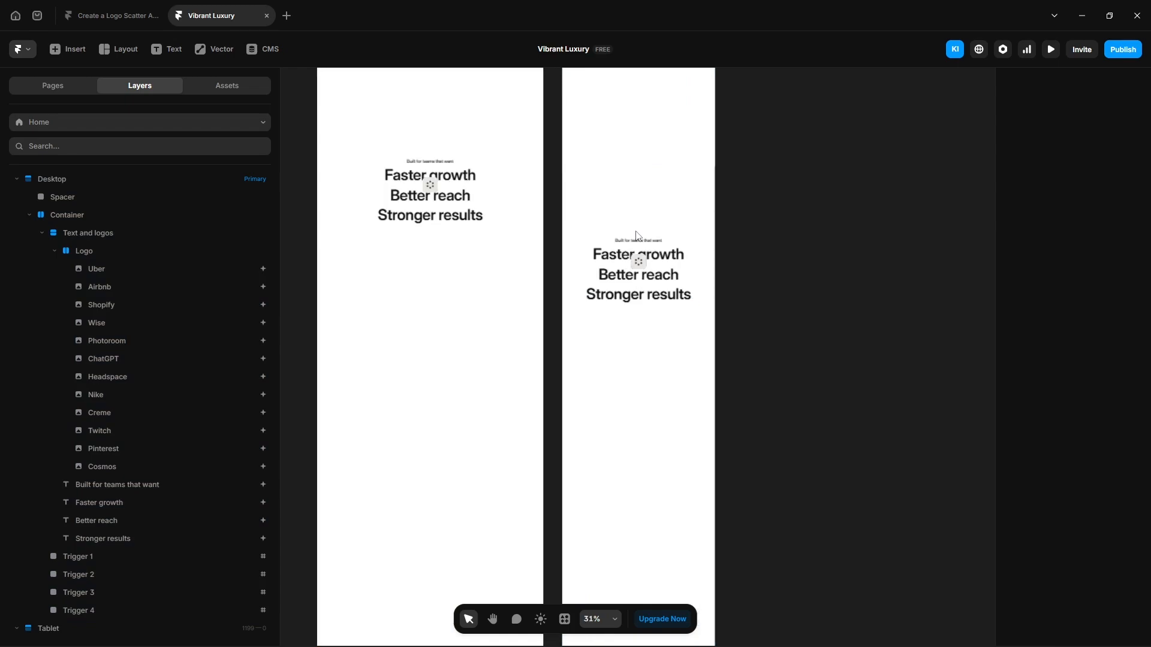
left_click(652, 251)
scroll(174, 453, "up", 3)
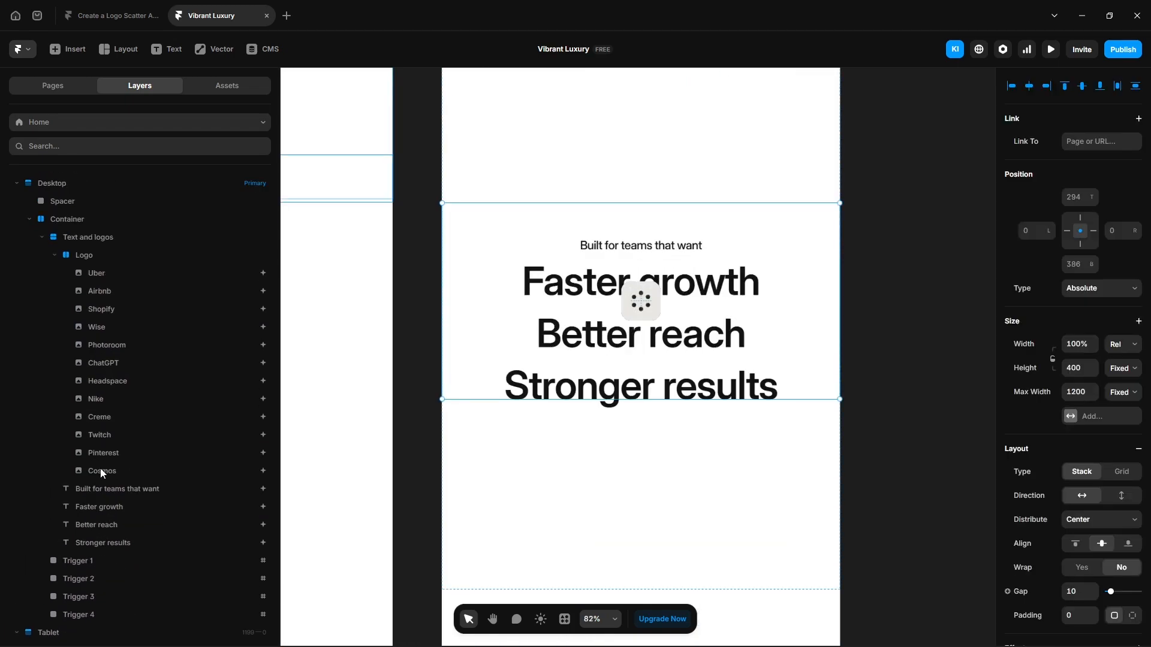
Set the font size of the "Built for teams that want" text on the Tablet breakpoint to 16 px
left_click(17, 180)
left_click(117, 507)
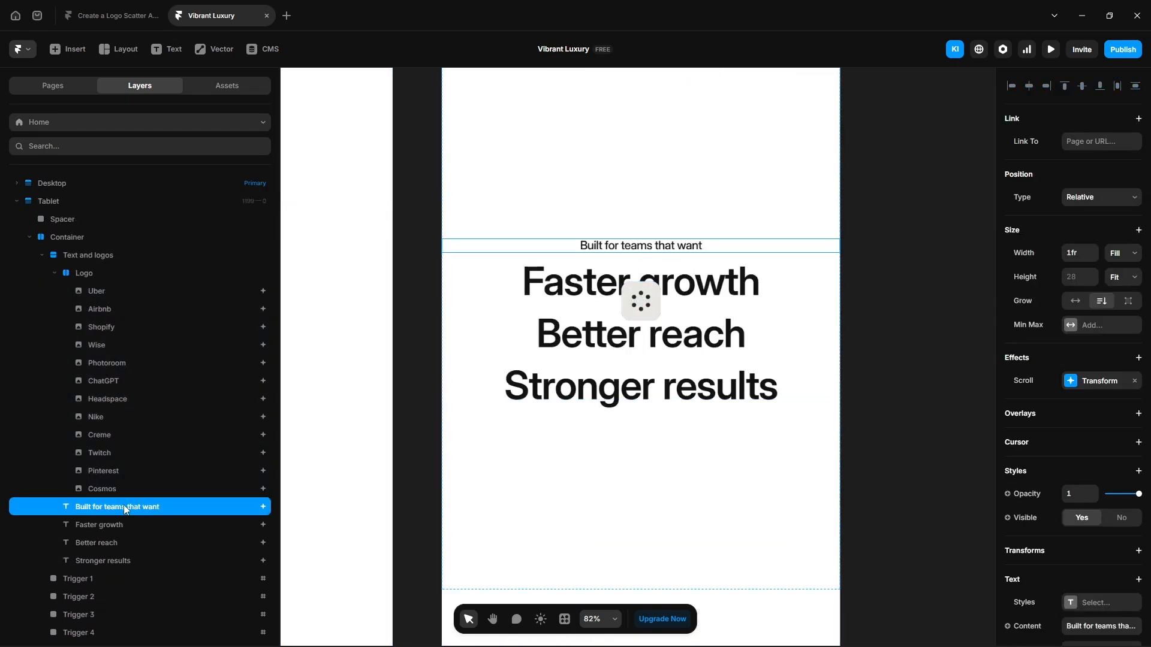
scroll(1031, 510, "down", 3)
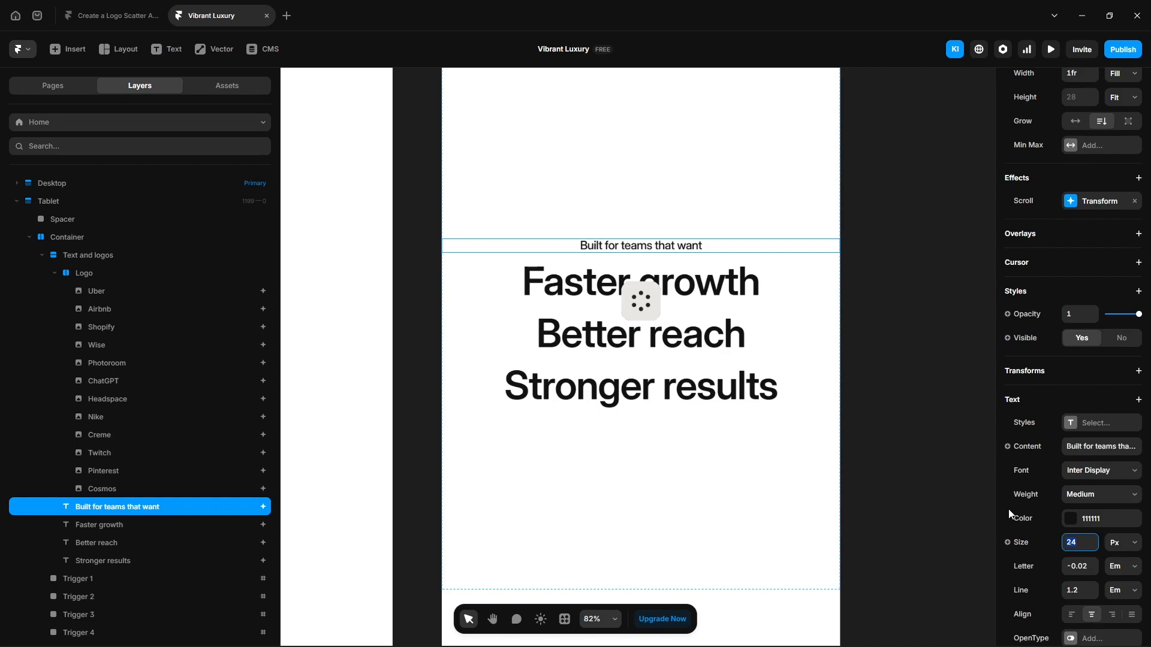
type("16")
key("Return")
Set the font size of "Faster growth", "Better reach" and "Stronger results" on Tablet to 60 px
left_click(122, 523)
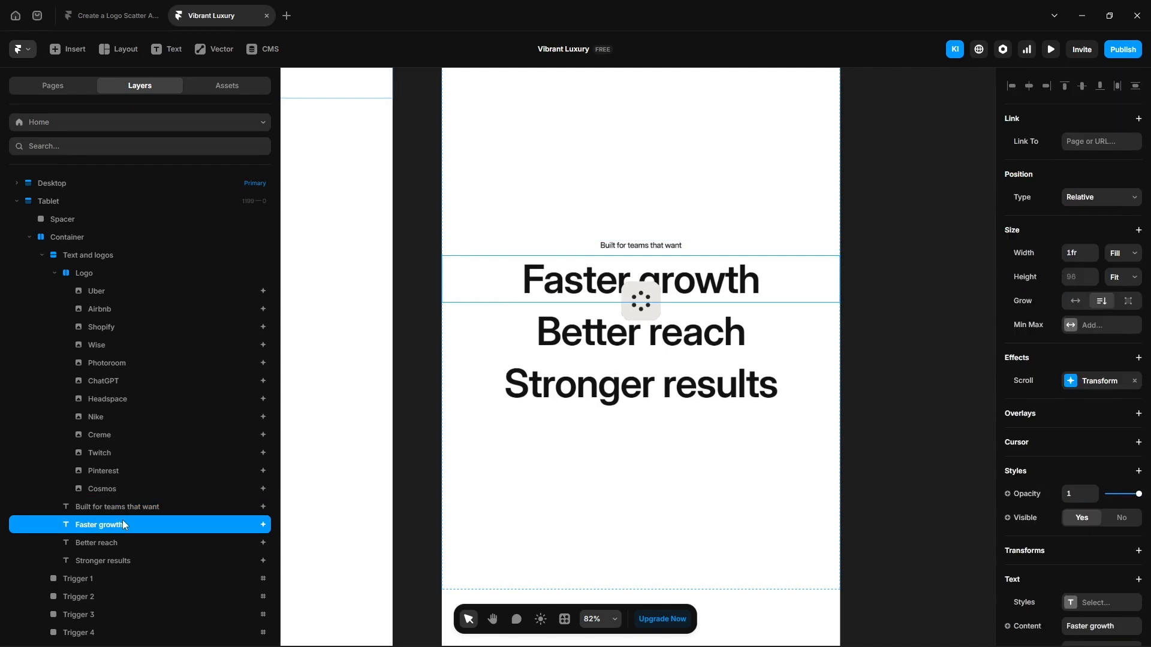
left_click(142, 563, "shift")
scroll(1092, 522, "down", 3)
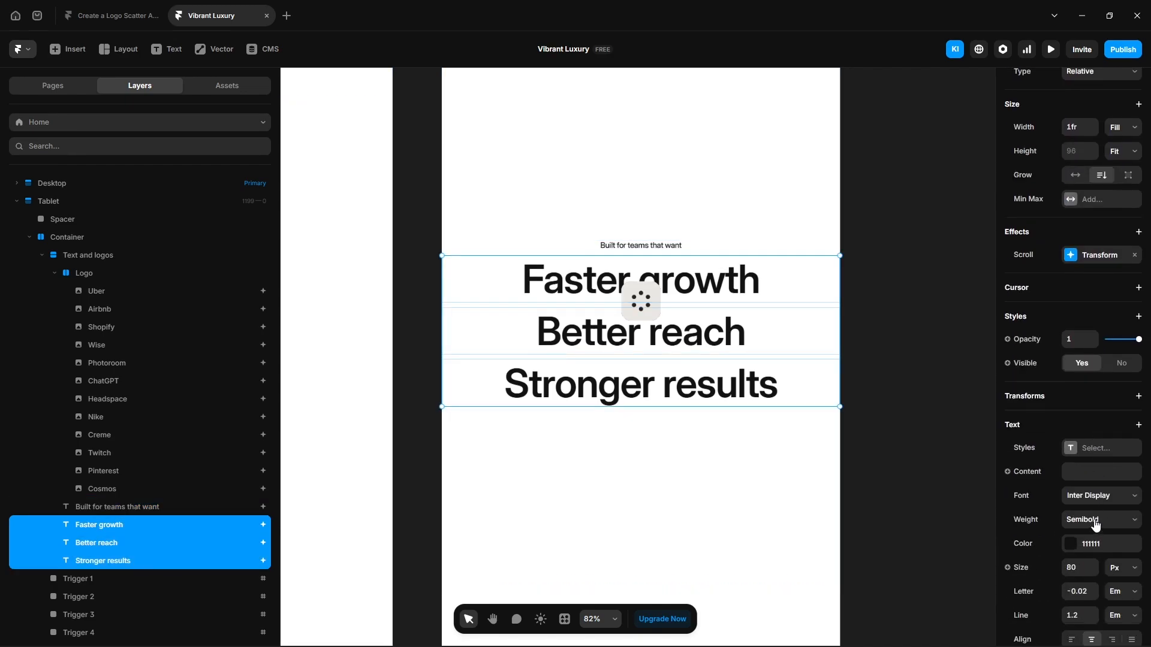
left_click(1077, 519)
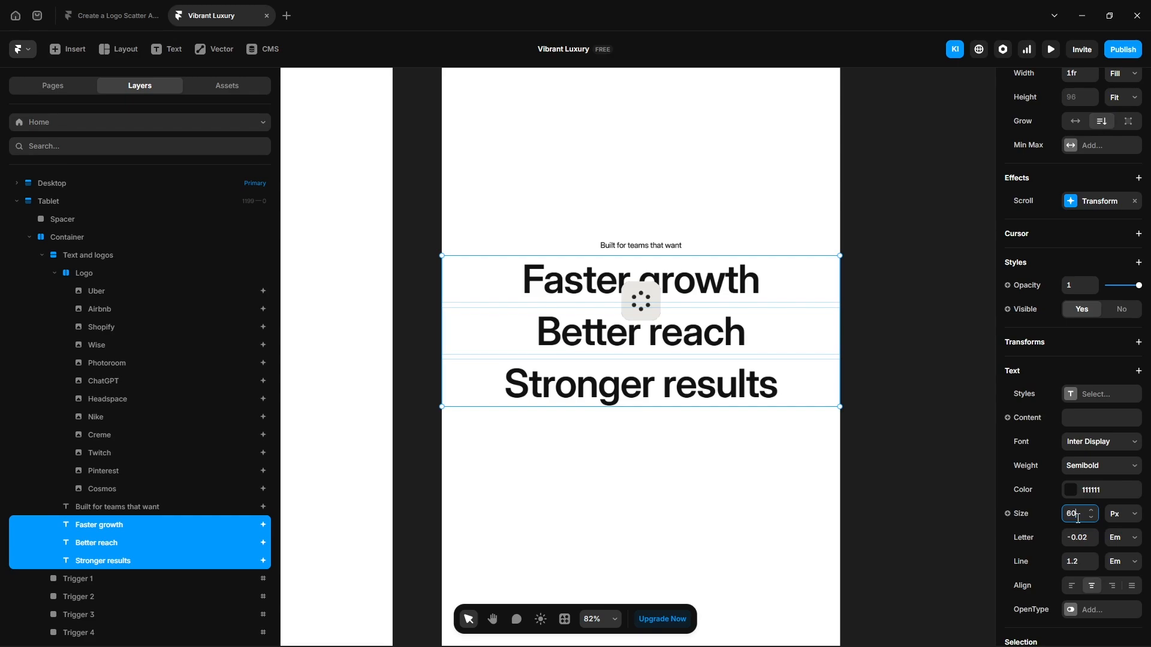
type("60")
Lock the aspect ratio of all Tablet logos from Uber to Cosmos and resize them to 60 by 60
left_click(101, 292)
left_click(119, 490, "shift")
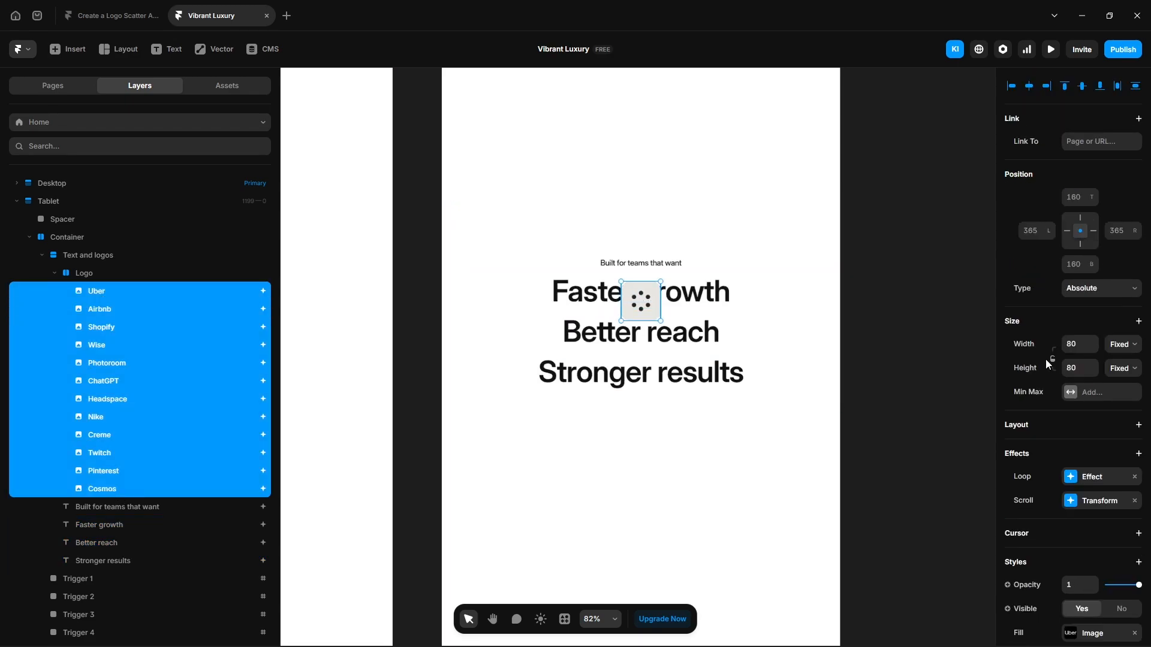
left_click(1053, 361)
left_click_drag(1079, 344, 1055, 348)
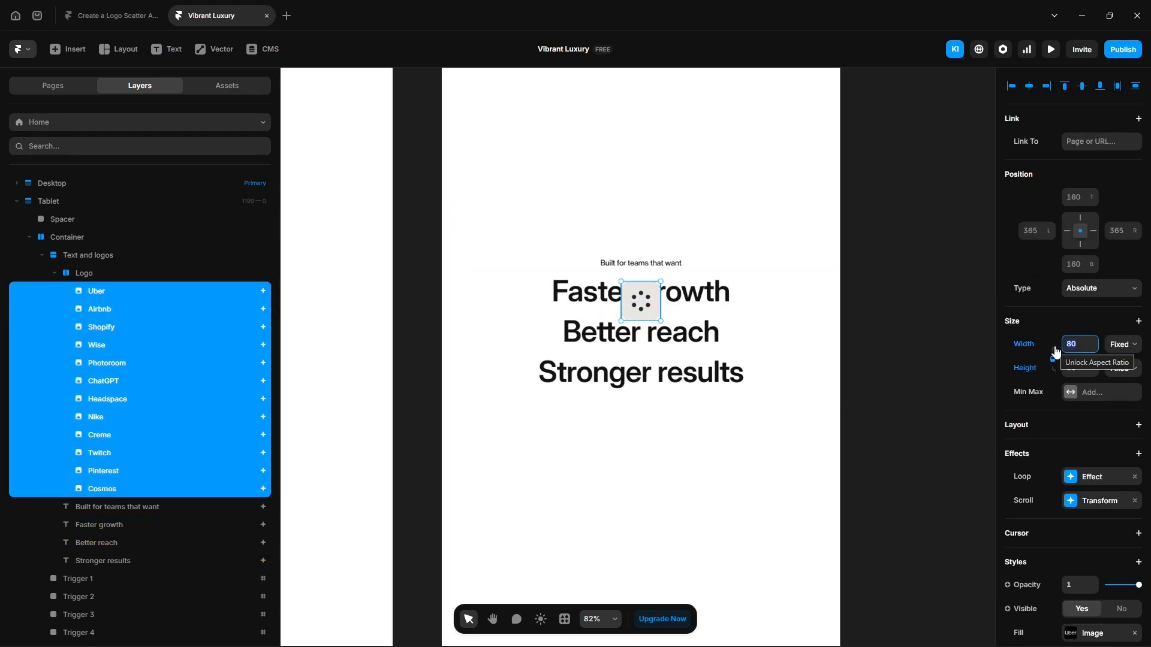
type("60")
key("Return")
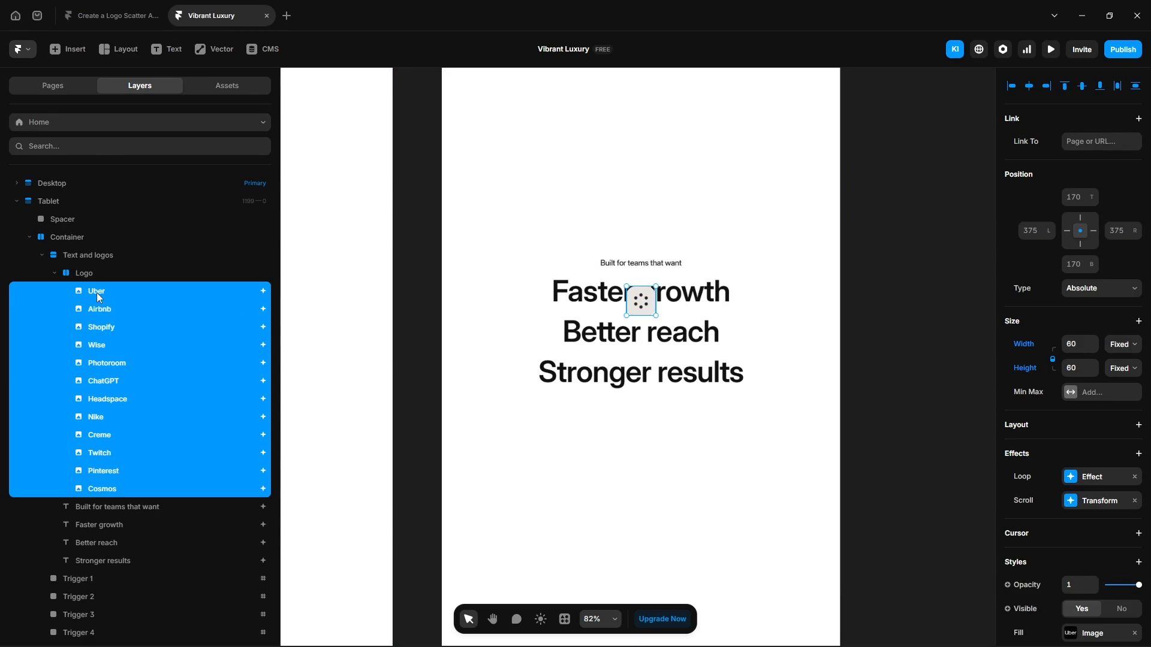
Set the X offset in the To effect of the Tablet Uber logo's scroll transform to -300
left_click(96, 292)
left_click(1079, 502)
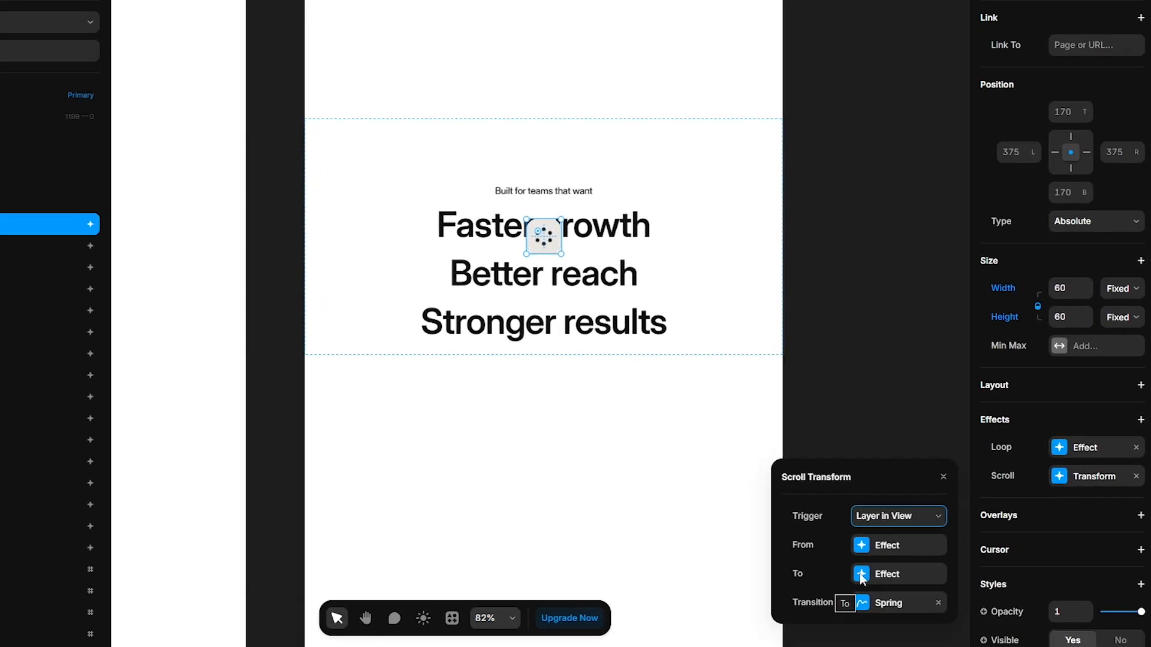
left_click(892, 575)
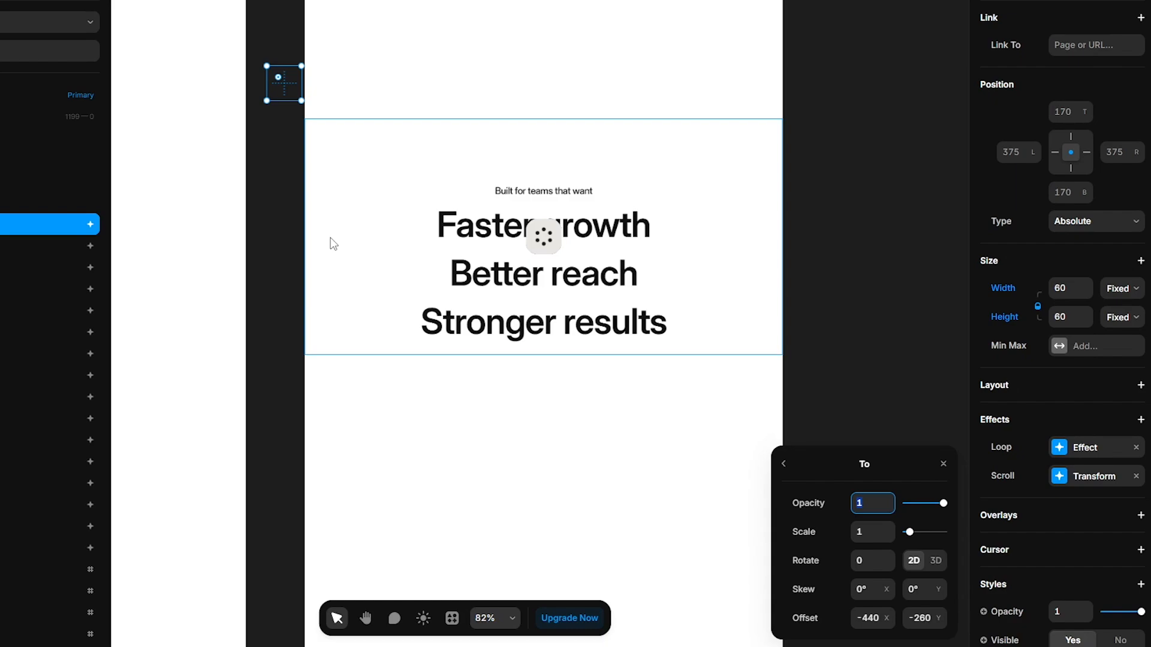
key("Tab")
key("Tab")
key("Tab")
key("Tab")
key("Tab")
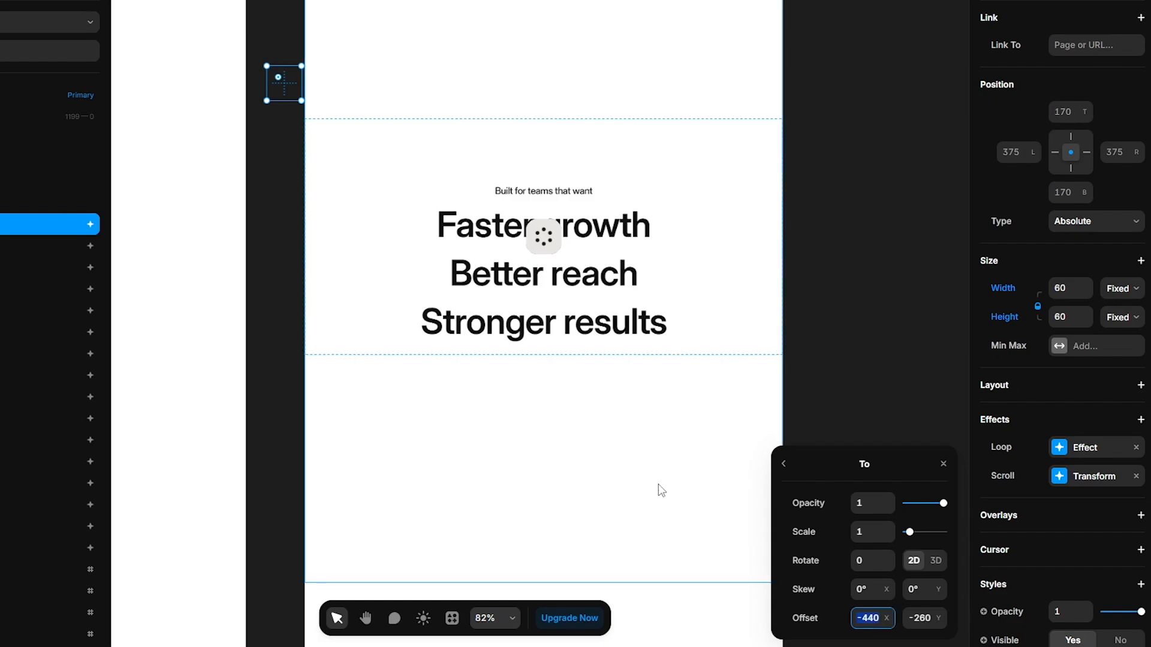
key("shift+Up")
key("shift+Up")
key("shift+Up")
key("shift+Up")
key("shift+Up")
key("shift+Up")
key("shift+Up")
key("shift+Up")
key("shift+Up")
key("shift+Up")
key("shift+Up")
key("shift+Up")
key("shift+Up")
key("shift+Up")
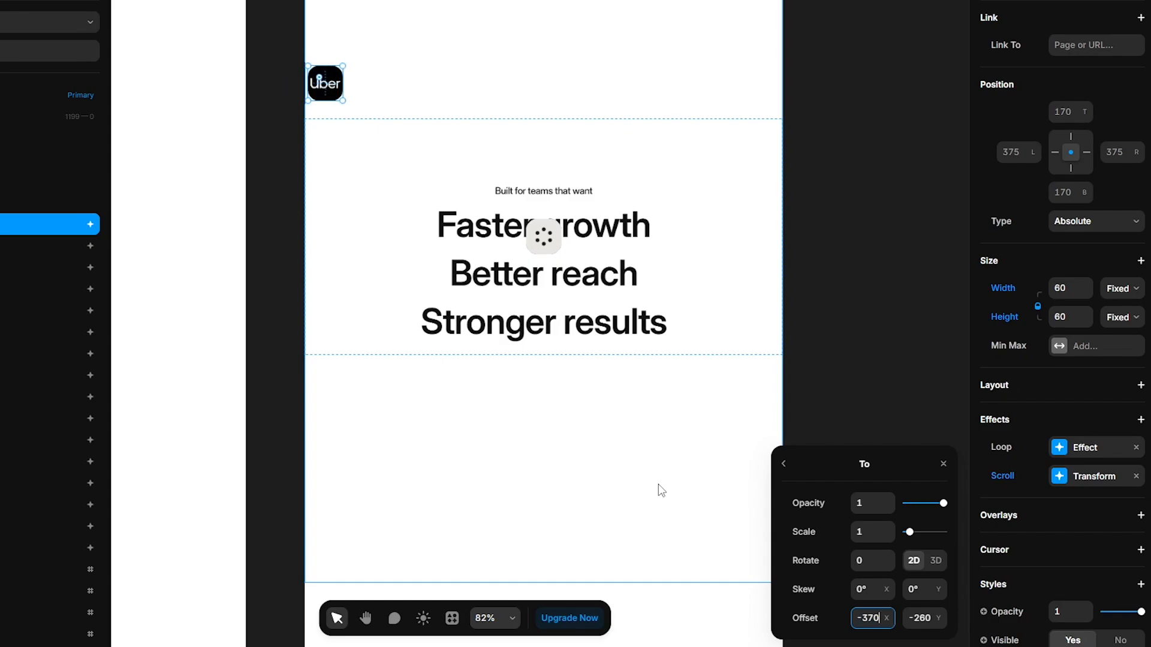
Move the Uber logo's To offset on Tablet closer to the centre vertically and adjust the Airbnb logo's Y offset
key("Tab")
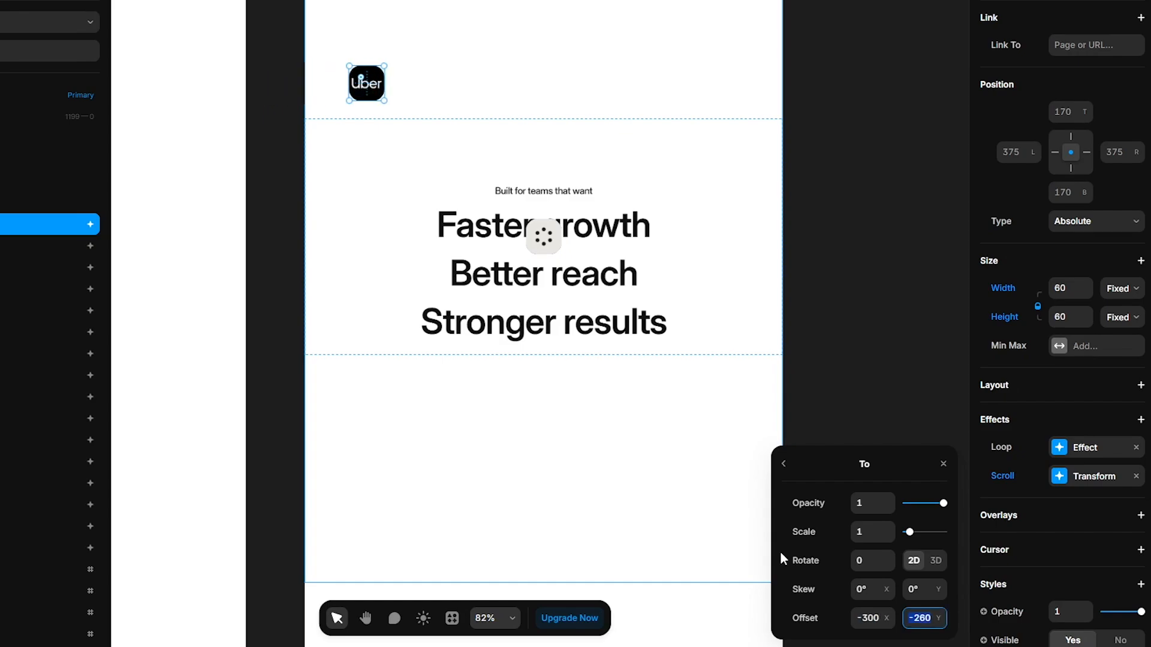
key("shift+Up")
key("shift+Up")
key("shift+Up")
key("shift+Up")
key("shift+Up")
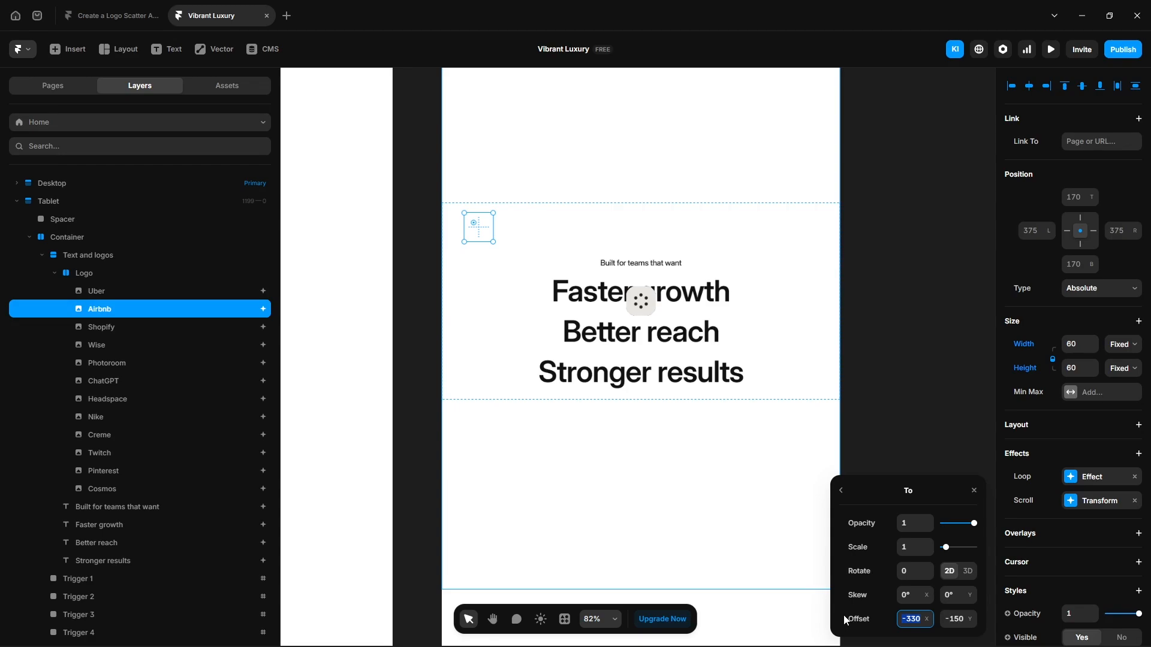
key("Tab")
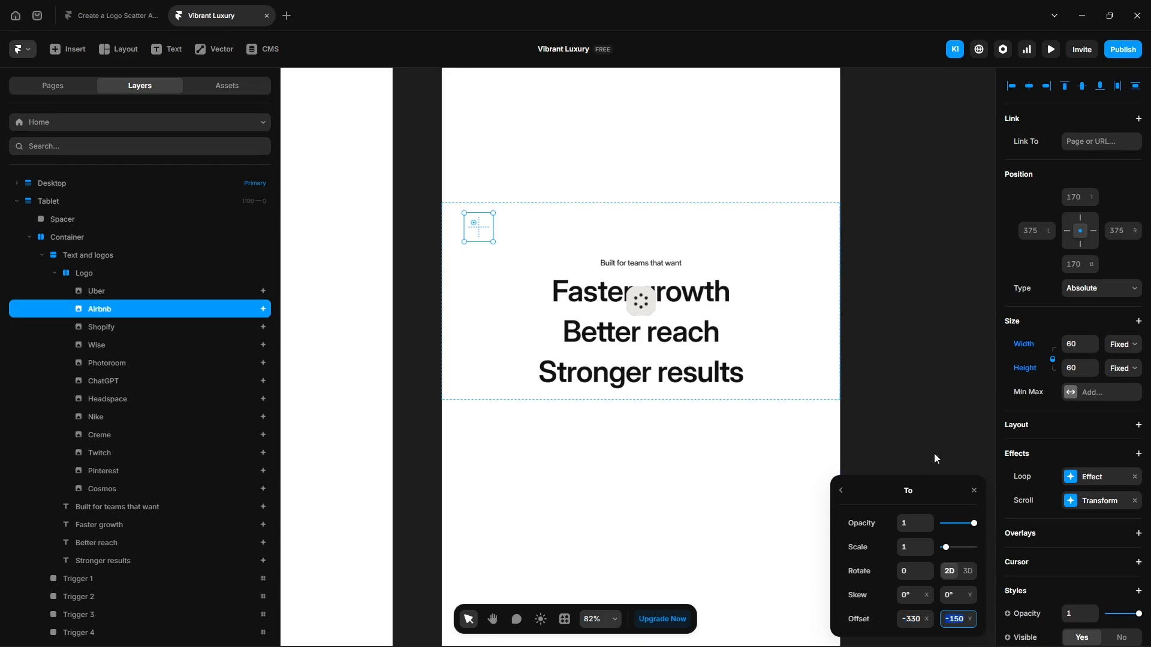
key("shift+Down")
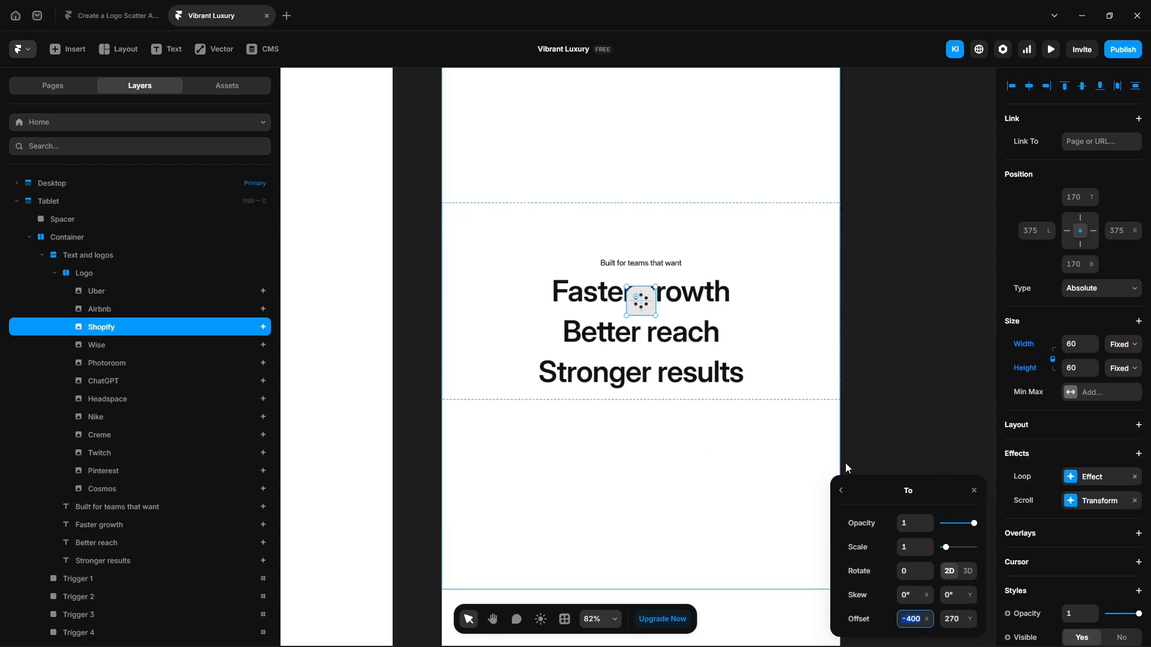
Set the To offset of the Tablet Shopify logo's scroll transform to X -360 and Y 170
left_click(841, 491)
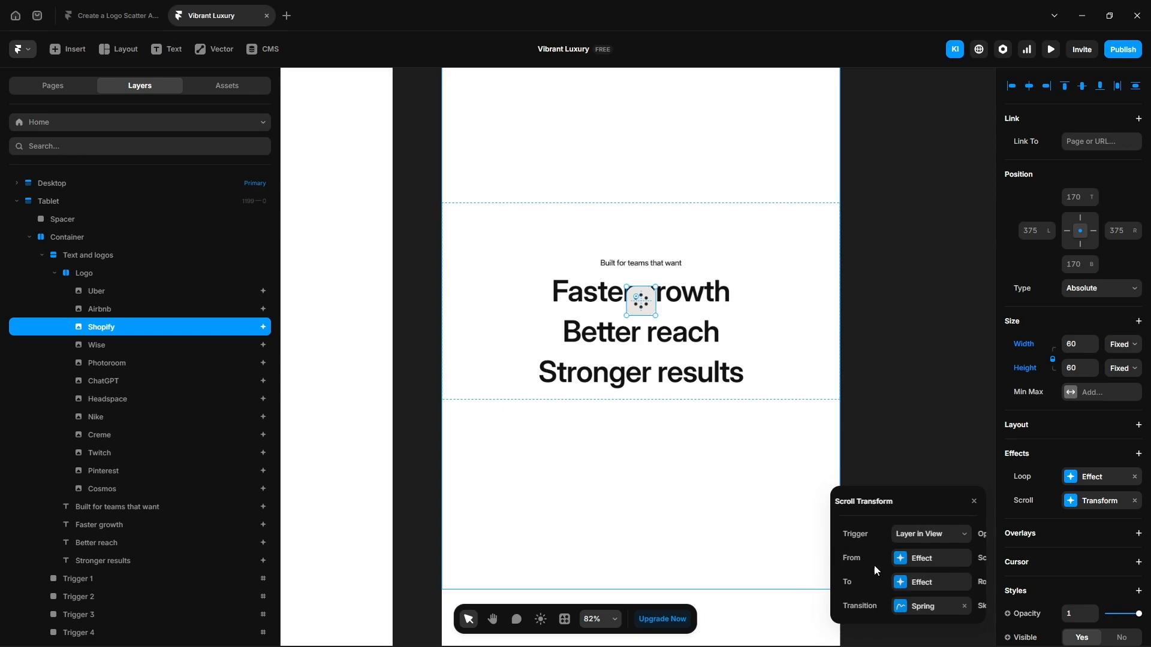
left_click(914, 580)
left_click(914, 619)
key("shift+Up")
key("shift+Up")
key("shift+Up")
key("shift+Up")
left_click(953, 620)
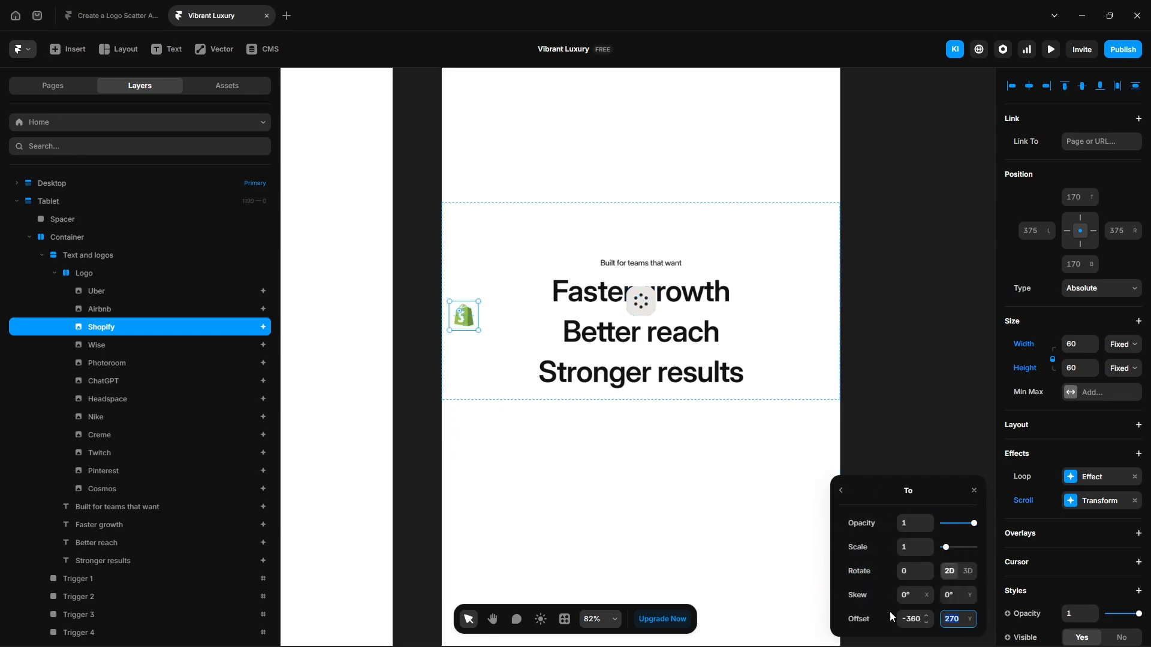
key("shift+Down")
key("shift+Down")
key("shift+Down")
key("shift+Down")
key("shift+Down")
key("shift+Down")
key("shift+Down")
key("shift+Down")
key("shift+Down")
key("shift+Down")
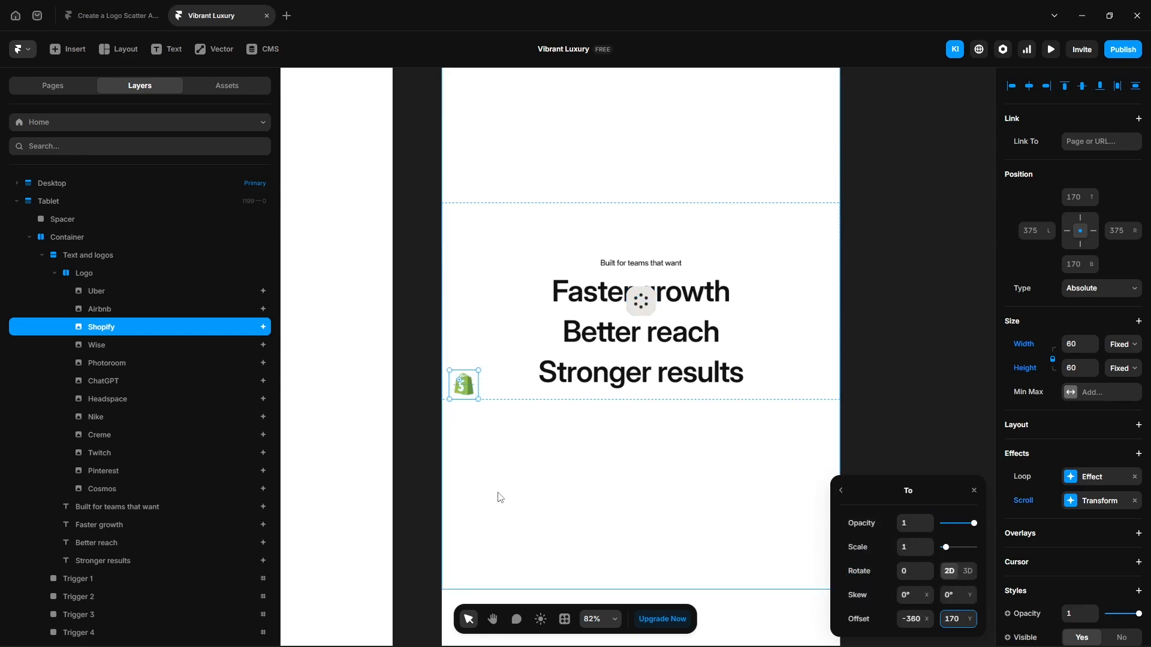
Adjust the scroll transform's To offsets of the Wise, Photoroom and ChatGPT logos for the Tablet width
left_click(114, 346)
left_click(911, 619)
left_click(114, 364)
left_click(953, 619)
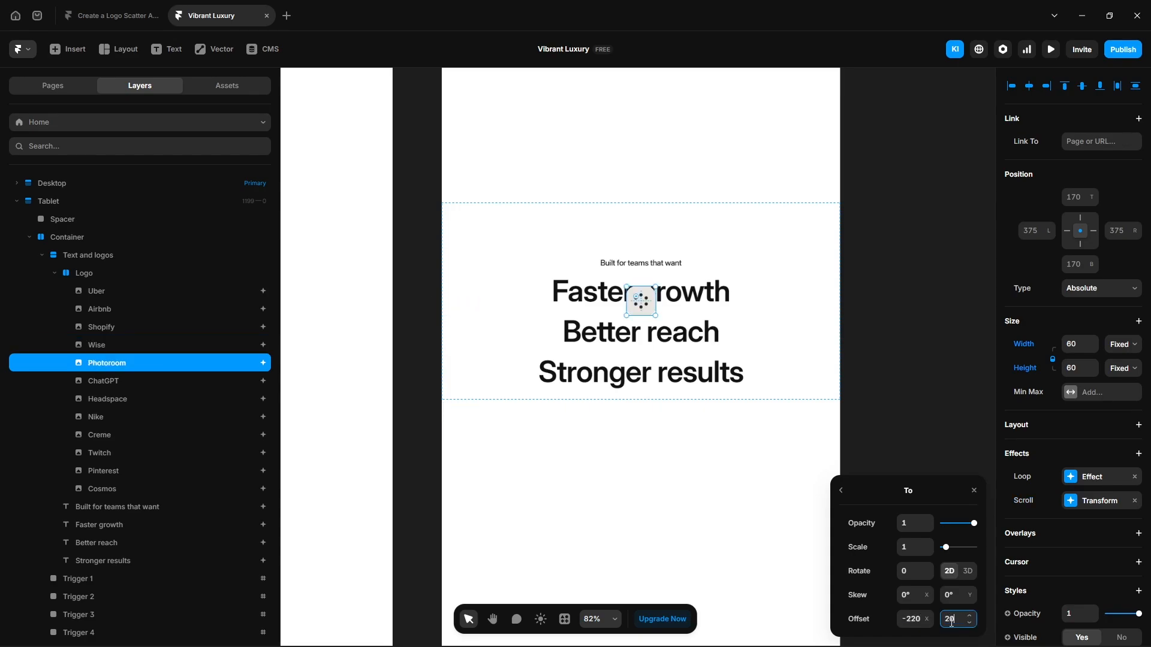
left_click(114, 381)
left_click(953, 620)
Adjust the scroll transform's To offsets for the remaining Tablet logos, from Headspace, Nike and Creme to Twitch
left_click(118, 402)
left_click(118, 417)
left_click(909, 620)
left_click(115, 436)
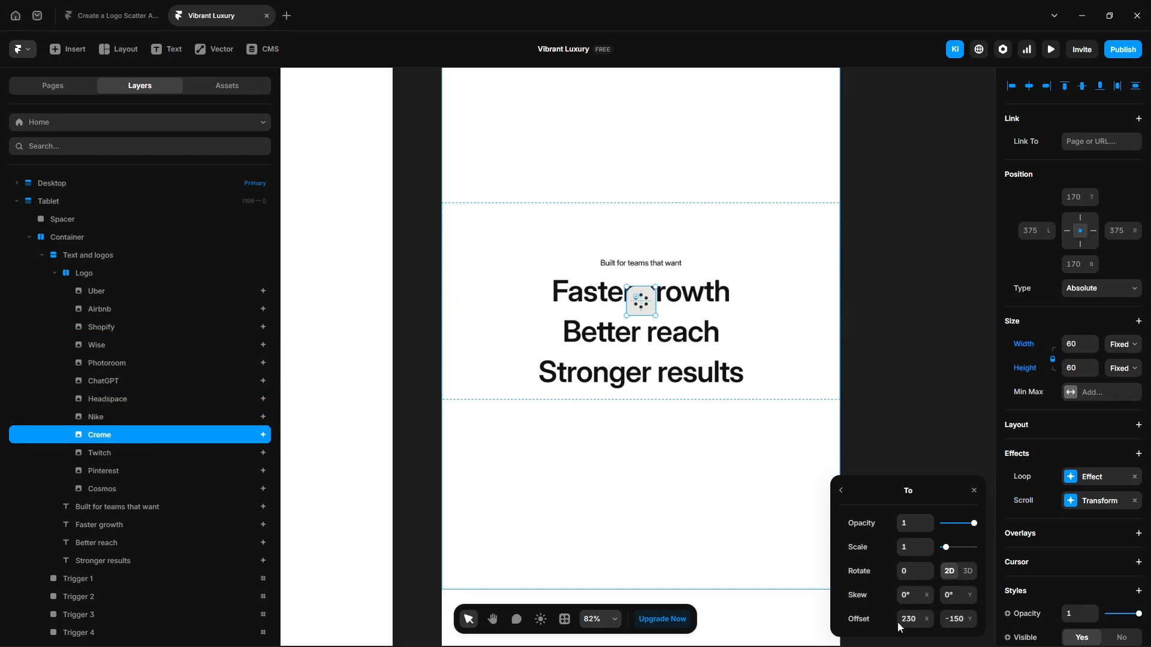
left_click(114, 453)
left_click(879, 415)
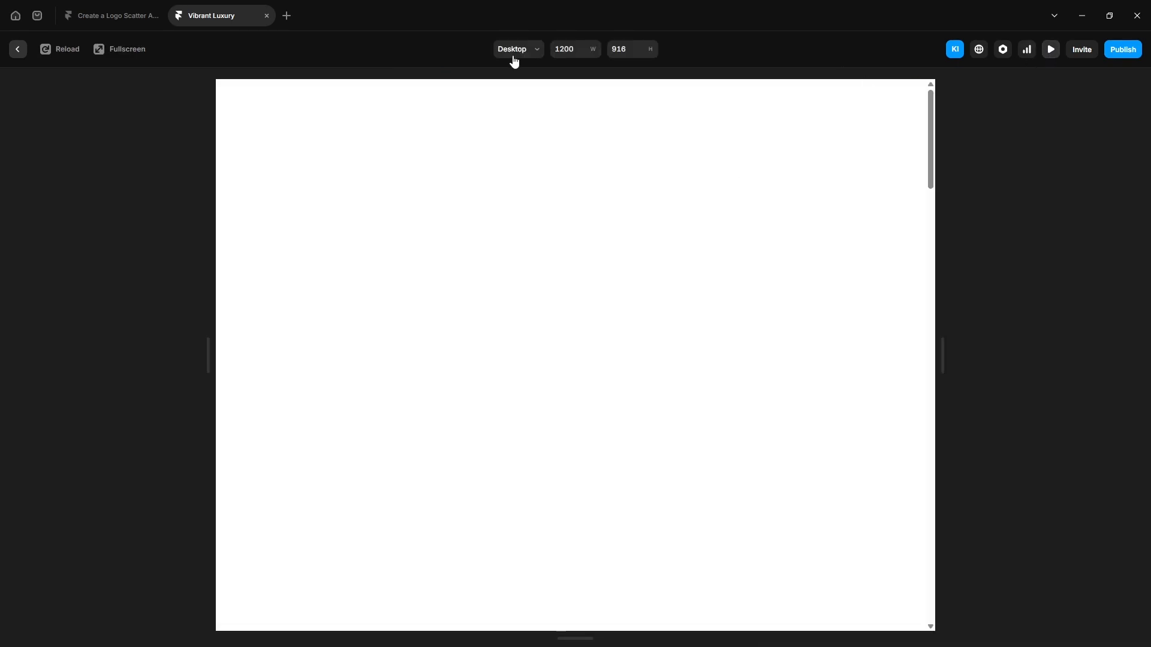
Preview the page at the Tablet breakpoint to check how the logos spread around the text
left_click(513, 52)
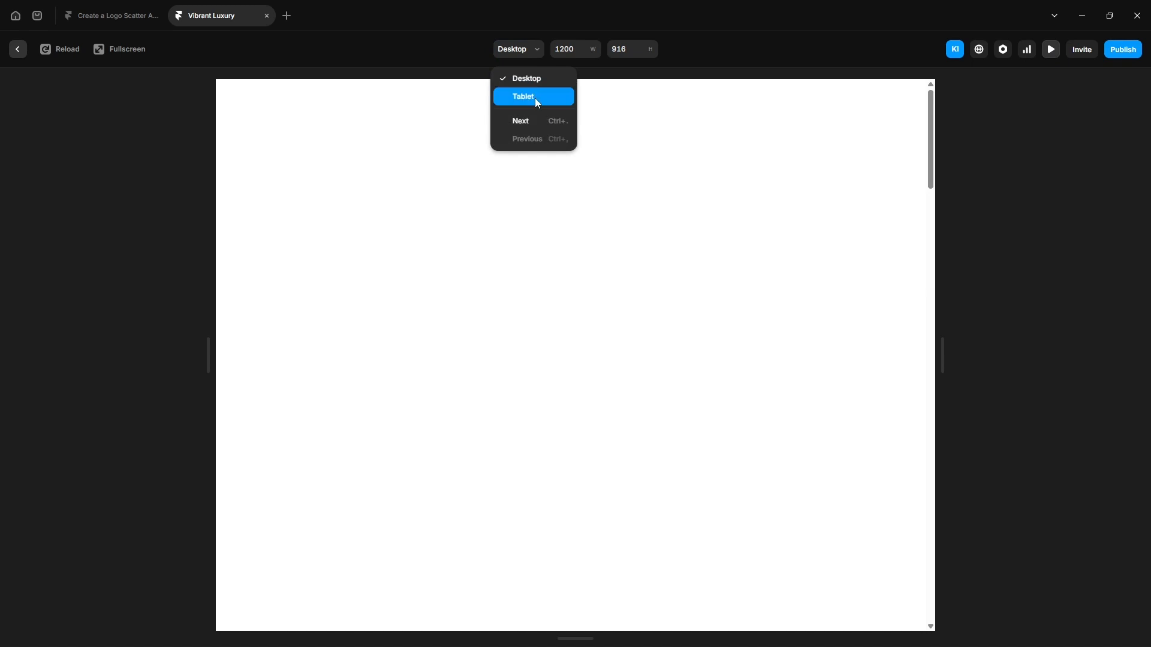
left_click(535, 97)
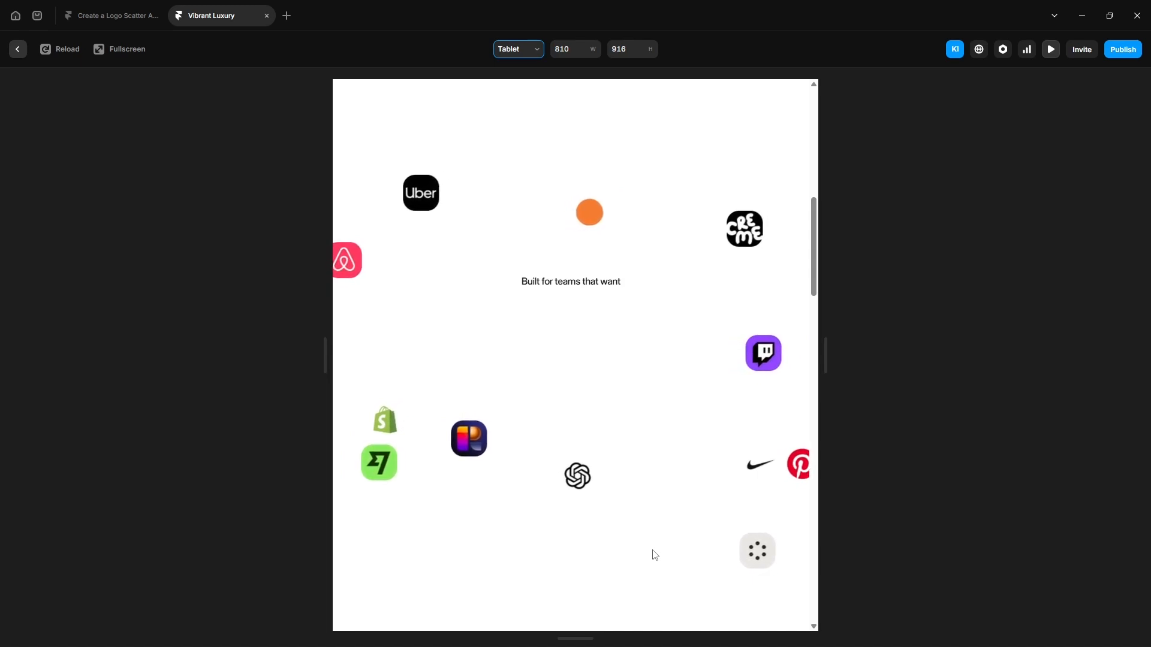
key("Escape")
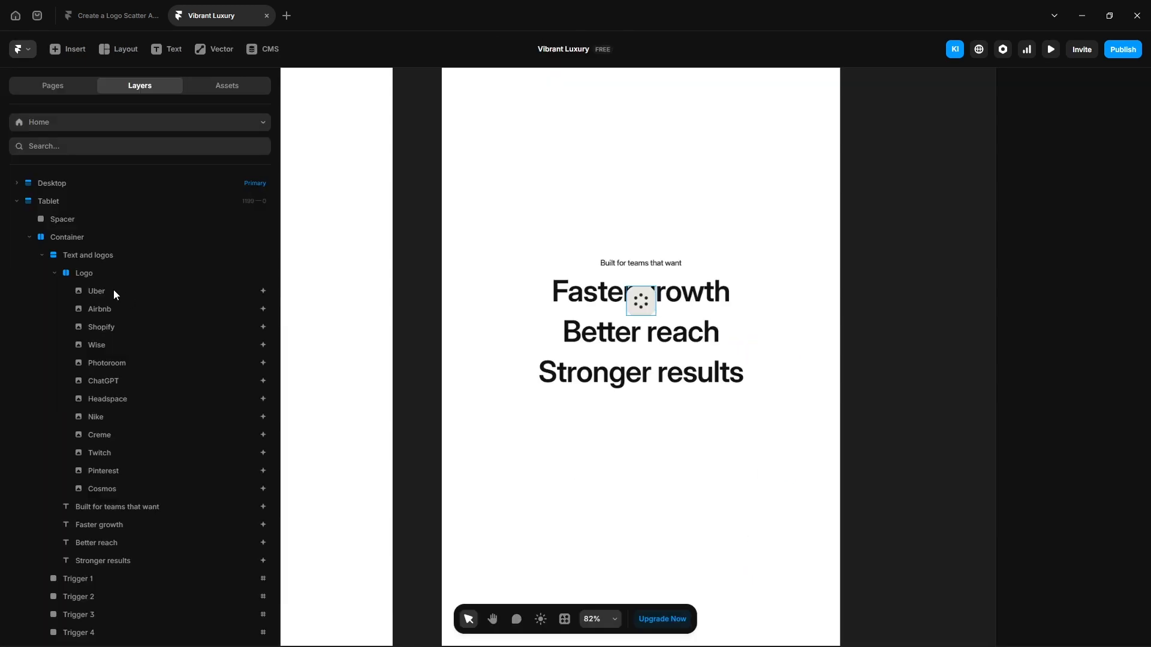
Set the corner radius of all Tablet logos from Uber to Cosmos to 15
left_click(113, 290)
left_click(127, 487, "shift")
scroll(1054, 537, "down", 4)
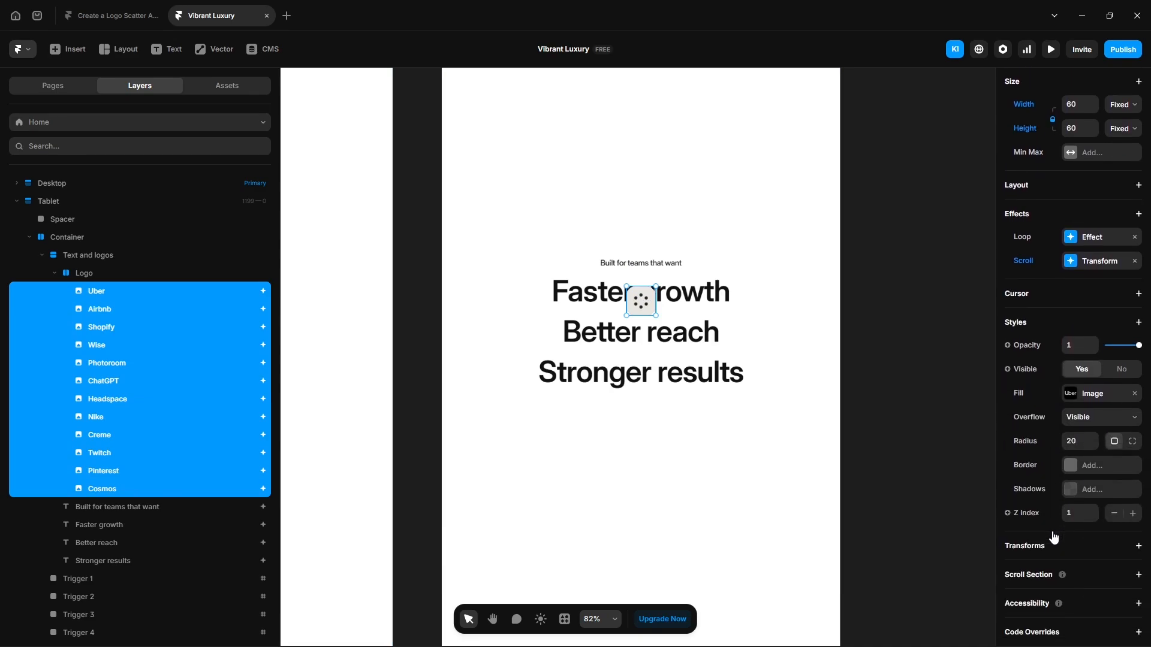
left_click(1073, 442)
type("15")
Set the loop effect offset of all Tablet logos to X -35 and Y 15
left_click(1085, 239)
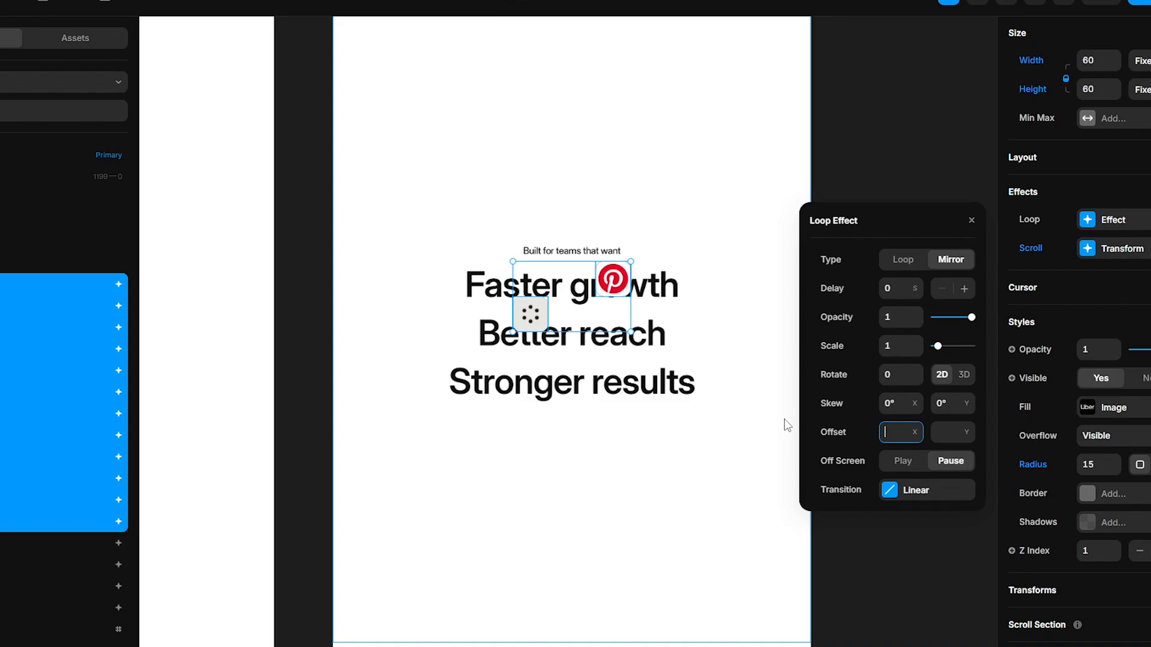
key("Tab")
type("15")
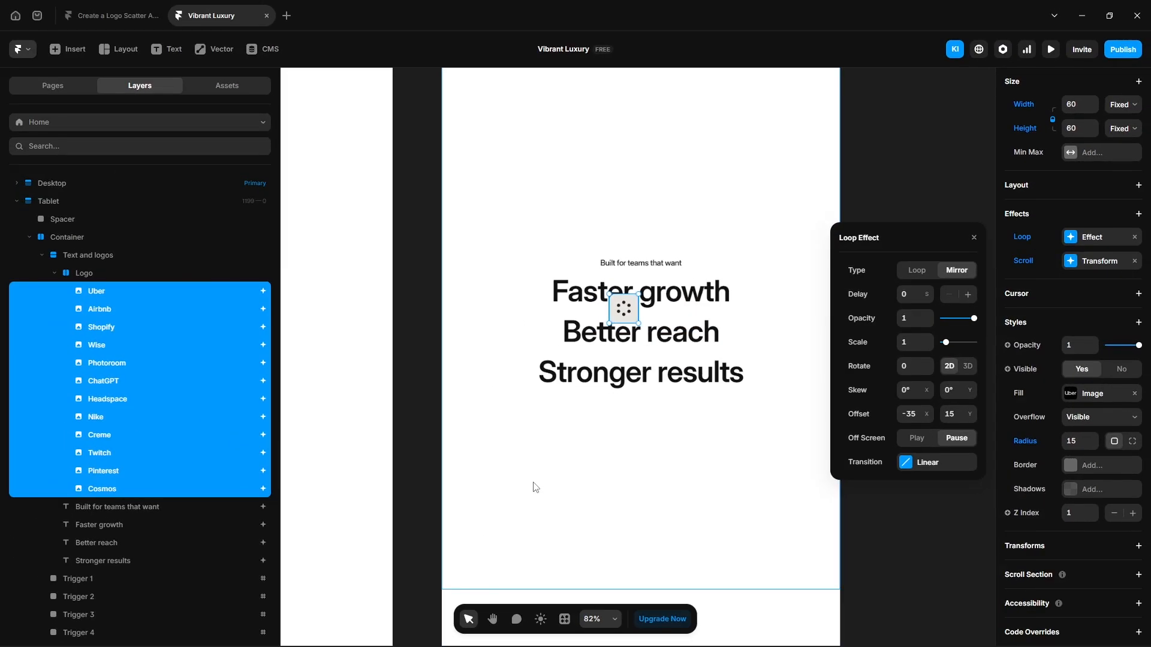
Flip the loop effect offset of the Tablet Airbnb and Wise logos to X 35 and Y -15
left_click(105, 310)
left_click(898, 418)
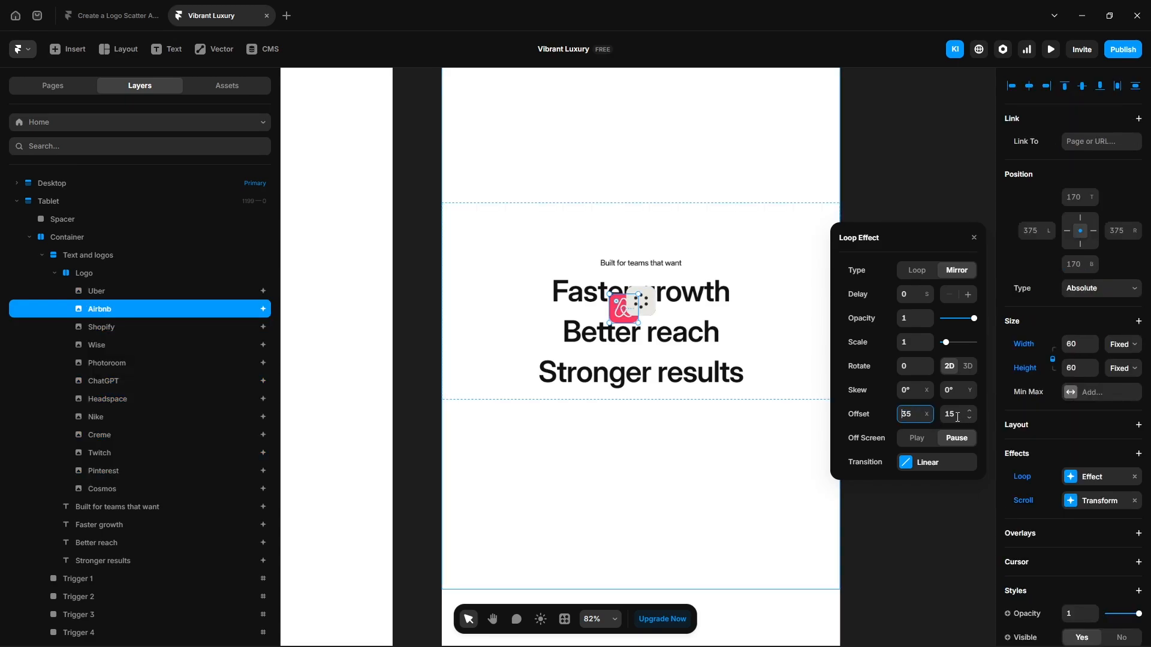
left_click(111, 346)
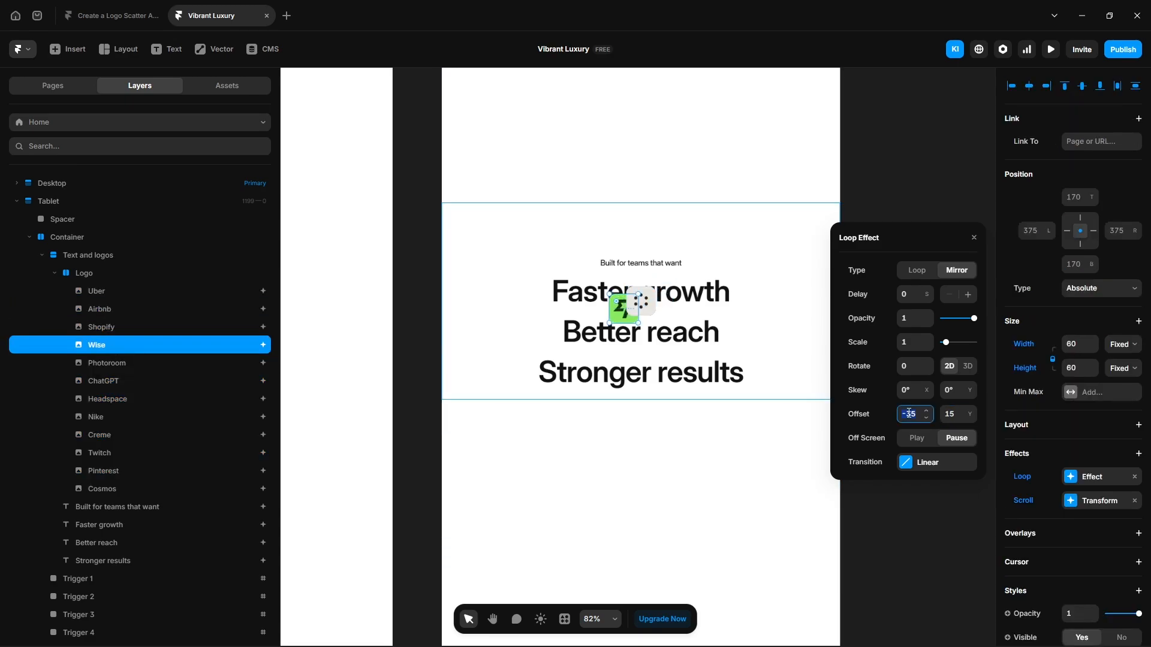
key("Left")
key("Delete")
left_click(954, 418)
key("Left")
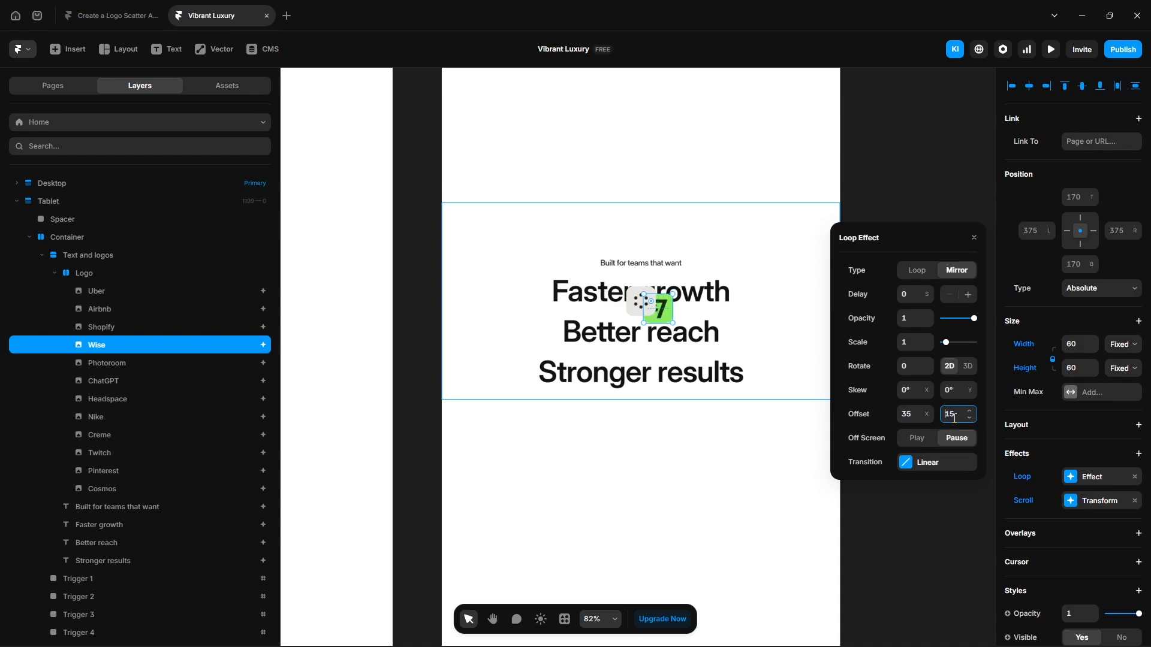
type("-")
Flip the loop effect offset of the Tablet ChatGPT and Nike logos to X 35 and Y -15
left_click(113, 385)
left_click(917, 416)
key("Left")
key("Delete")
left_click(952, 415)
key("Left")
type("-")
left_click(133, 420)
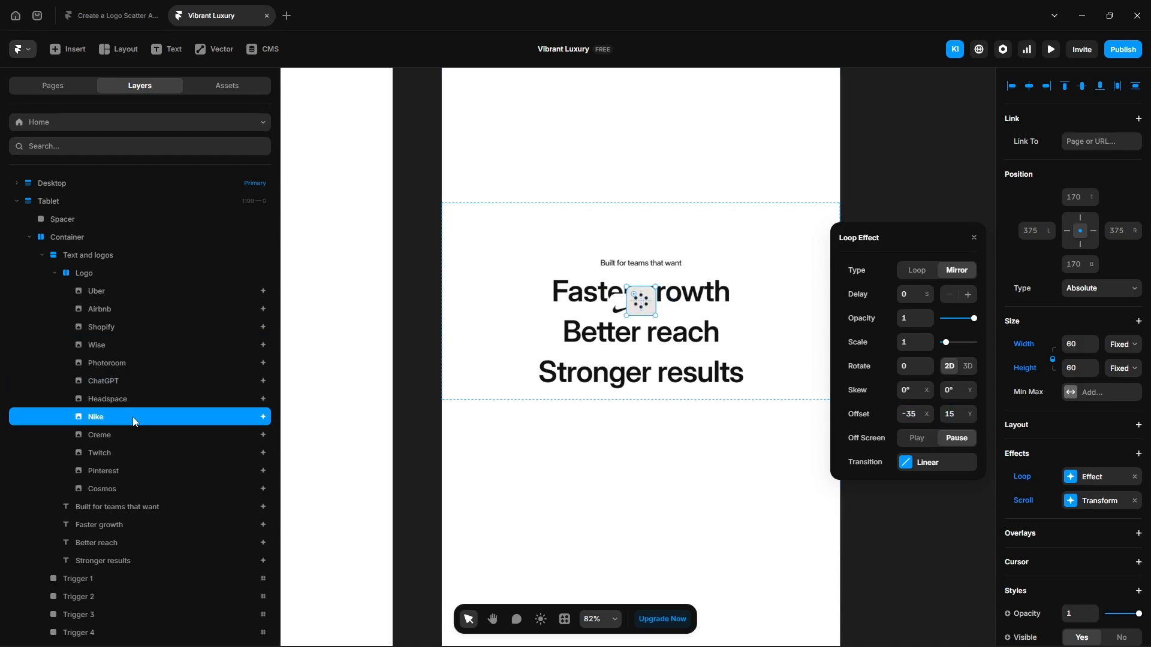
left_click(911, 416)
left_click(953, 415)
type("-")
Flip the loop effect offset of the Tablet Twitch and Cosmos logos to X 35 and Y -15
left_click(129, 454)
left_click(910, 417)
left_click(953, 414)
left_click(128, 490)
left_click(903, 418)
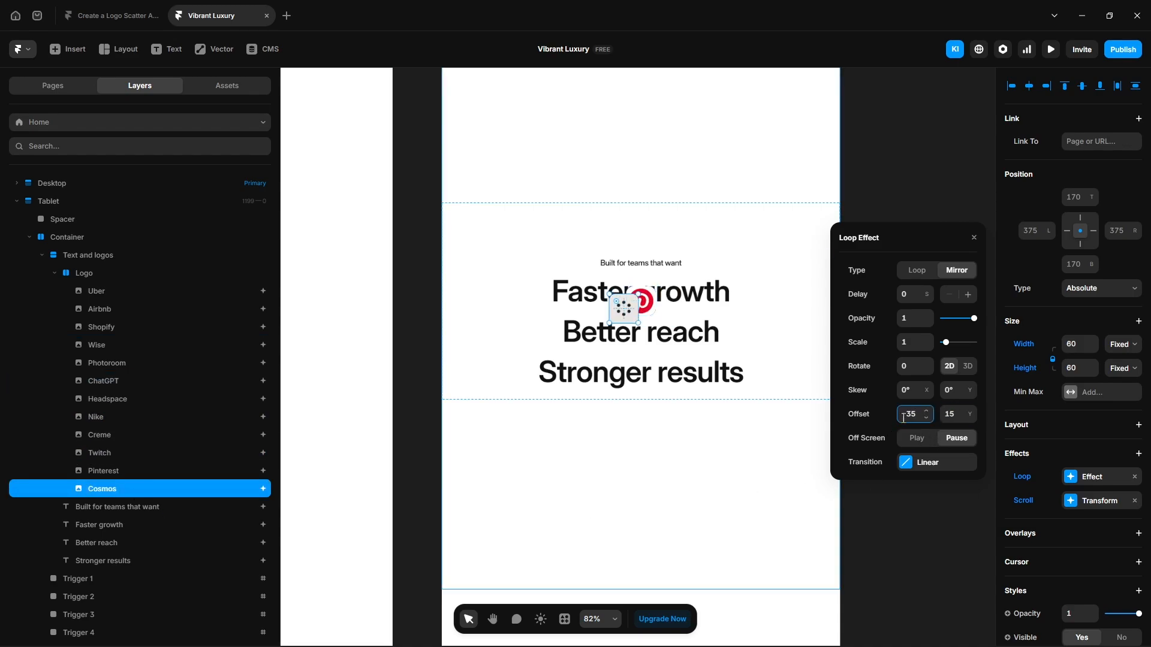
left_click(950, 420)
type("-")
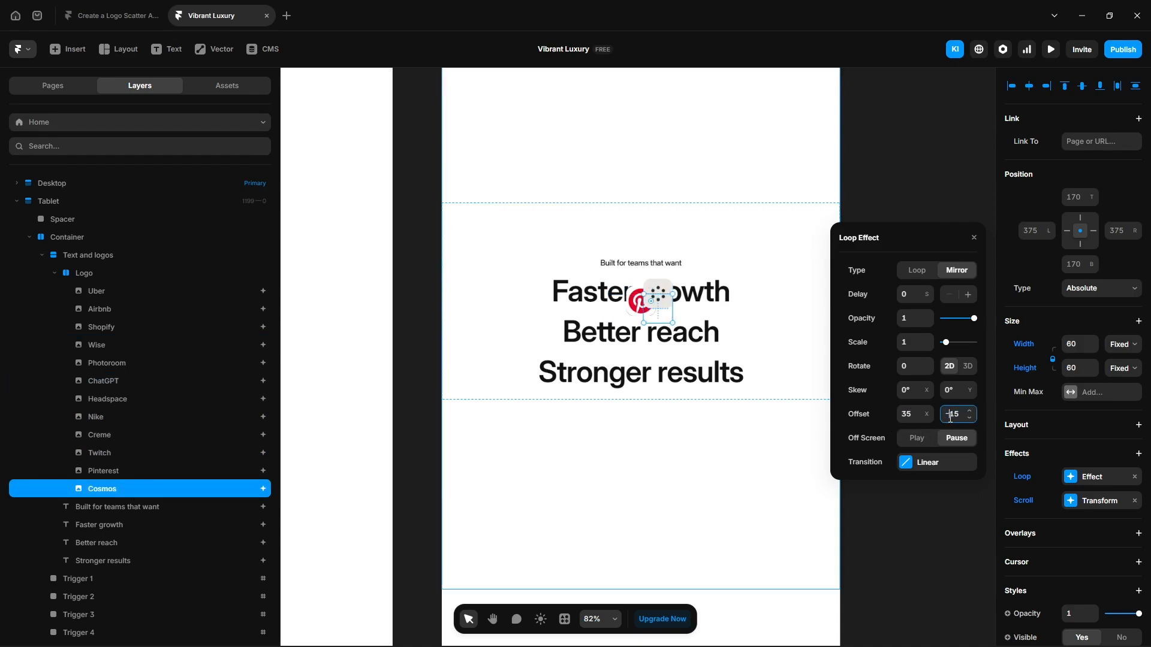
Preview the Tablet page through the full scroll to check the looping logos and headline reveals
left_click(1052, 51)
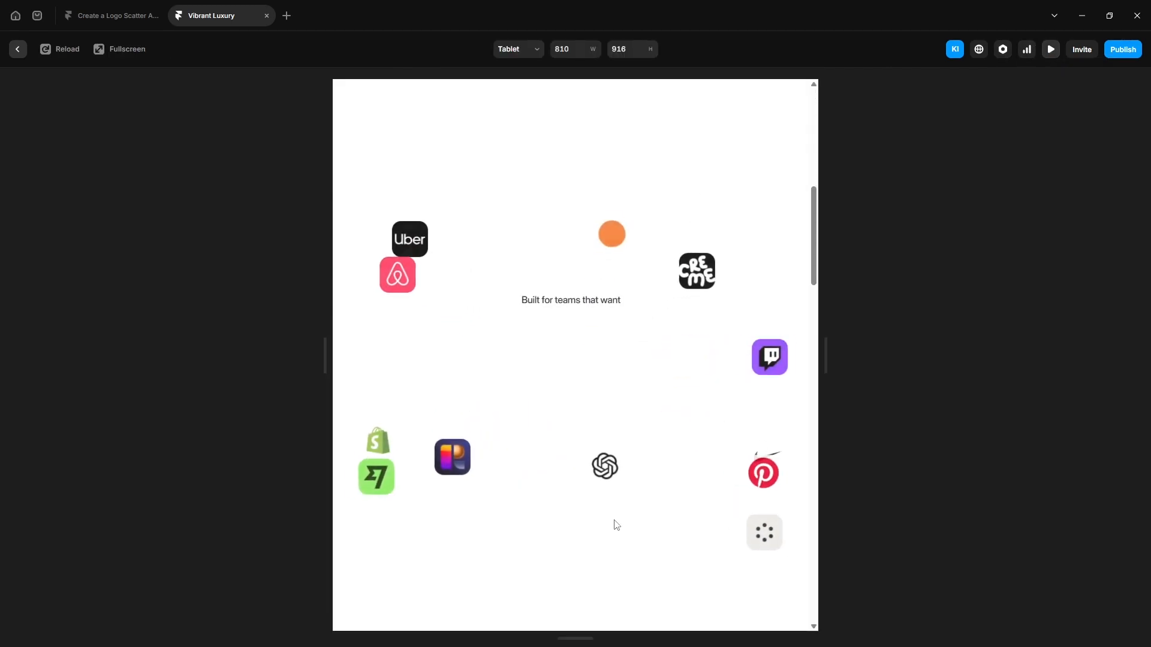
scroll(617, 525, "down", 10)
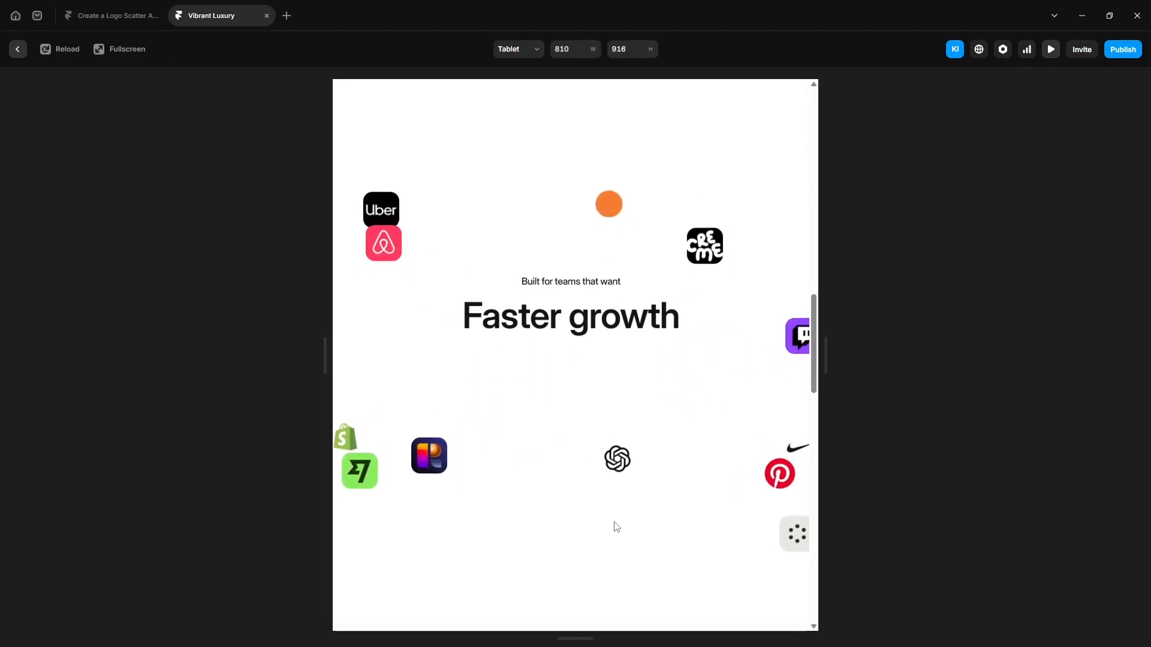
scroll(617, 526, "down", 5)
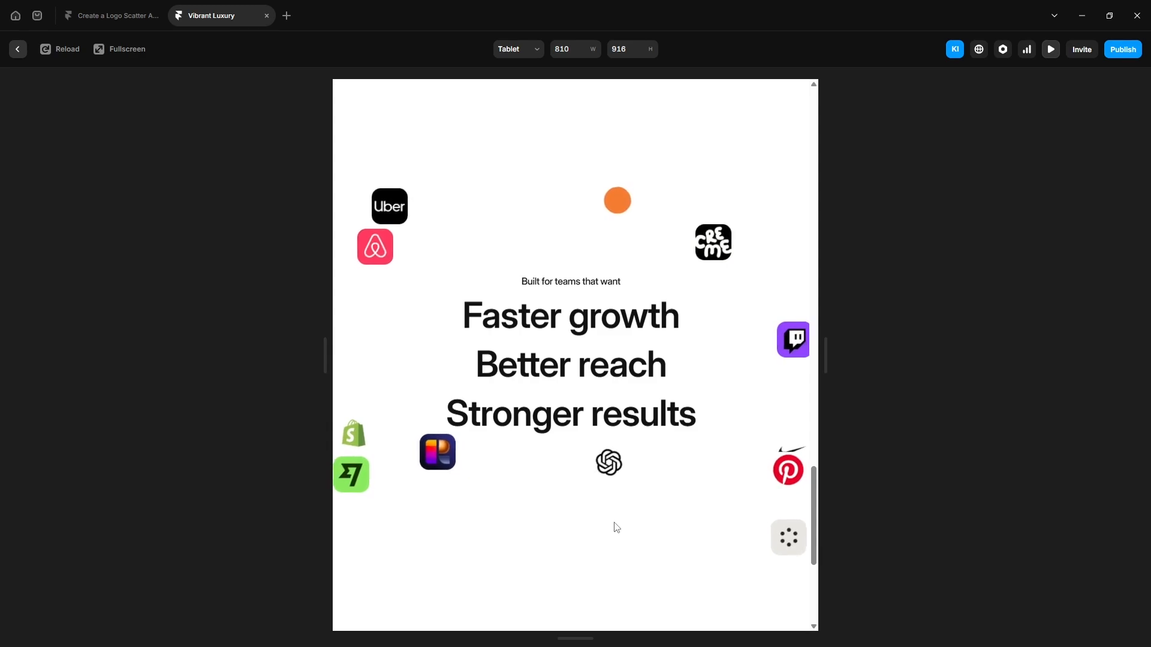
key("Escape")
Add a Phone breakpoint next to the Tablet breakpoint
scroll(882, 242, "down", 5)
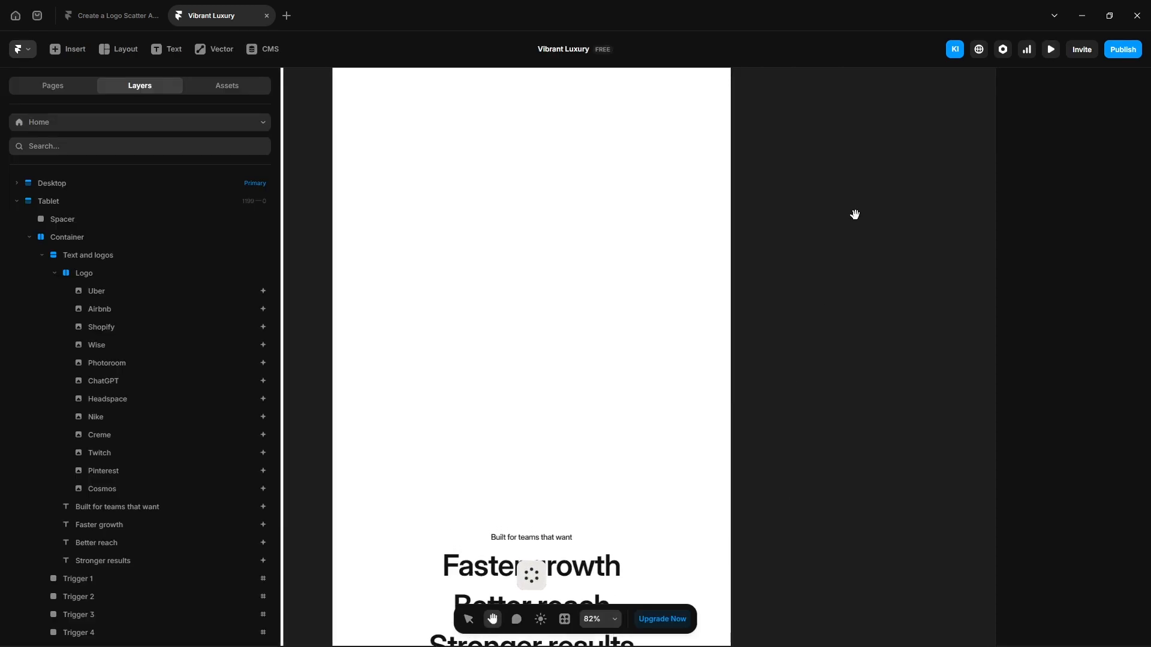
left_click_drag(771, 135, 692, 430)
left_click_drag(565, 473, 729, 448)
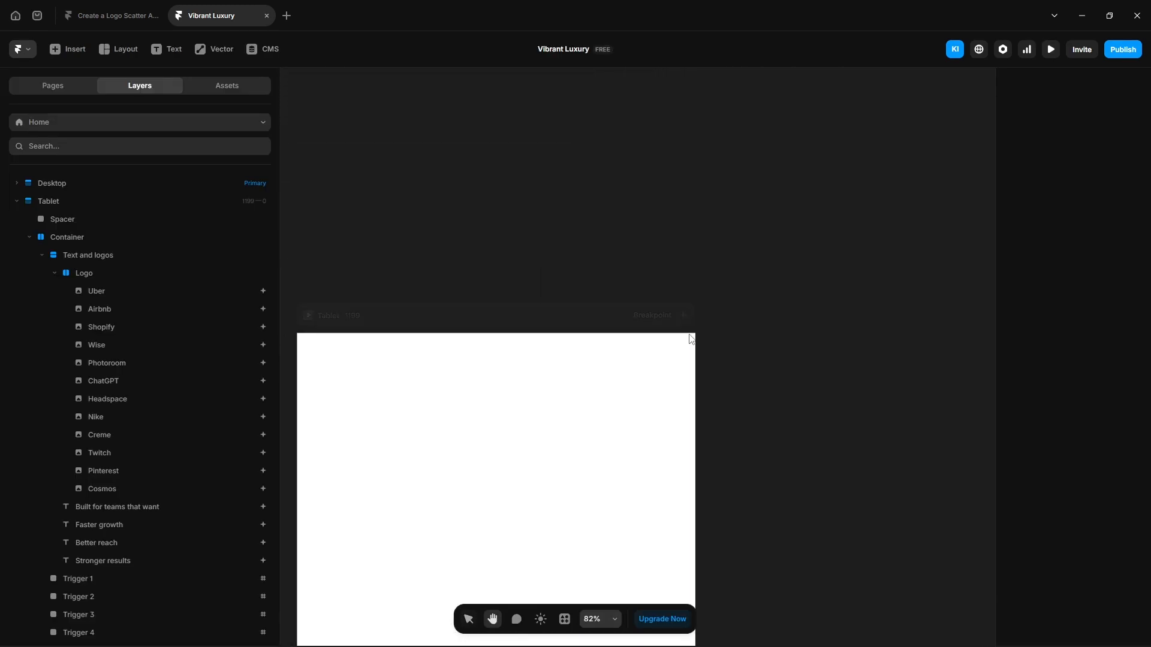
left_click(683, 316)
left_click(722, 343)
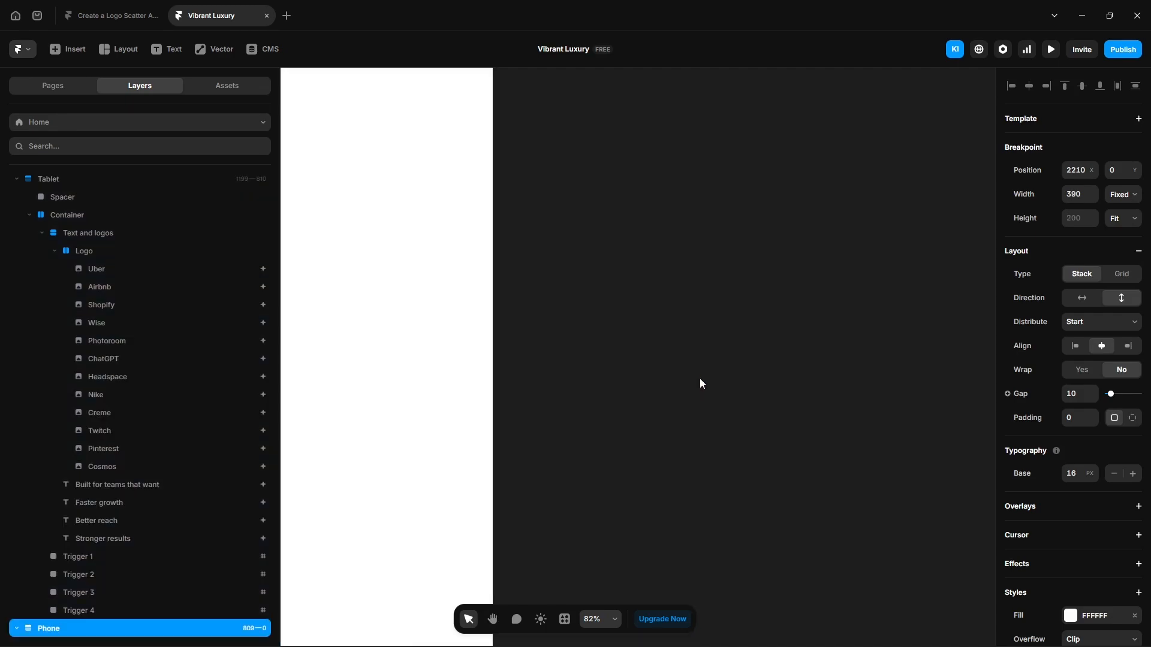
Set the Distribute option of the Phone breakpoint's Container stack to Start
left_click(653, 246)
left_click_drag(516, 101, 821, 492)
left_click_drag(838, 354, 545, 623)
left_click_drag(776, 281, 771, 547)
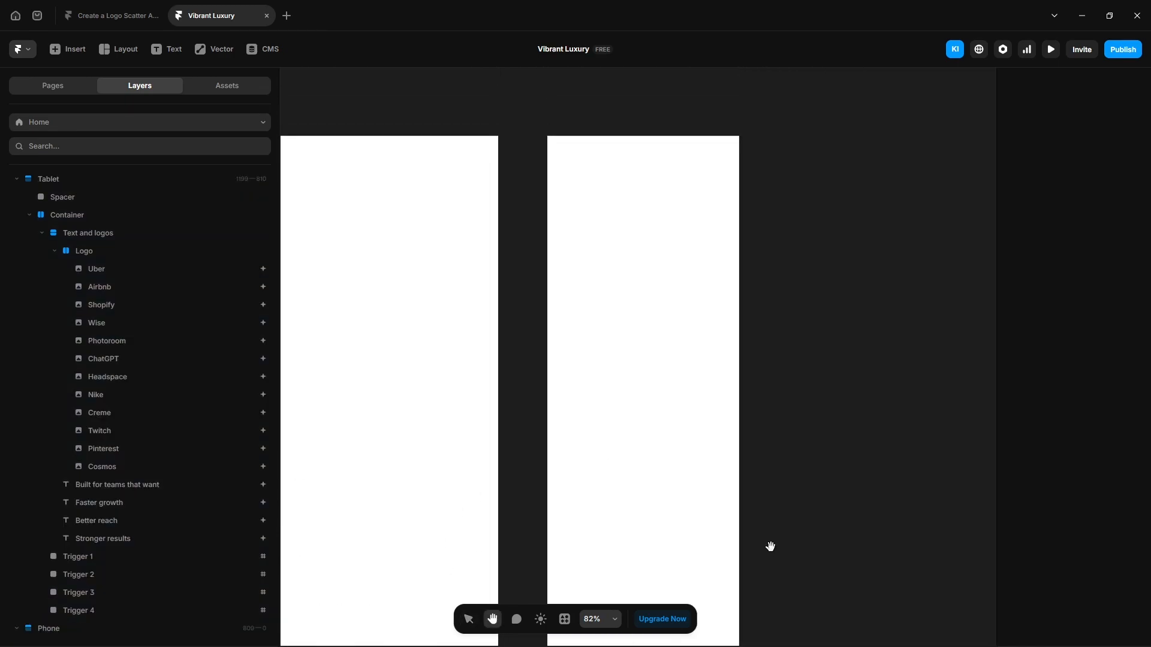
scroll(794, 419, "down", 3)
scroll(832, 531, "down", 3)
left_click_drag(873, 521, 787, 170)
scroll(758, 401, "up", 2)
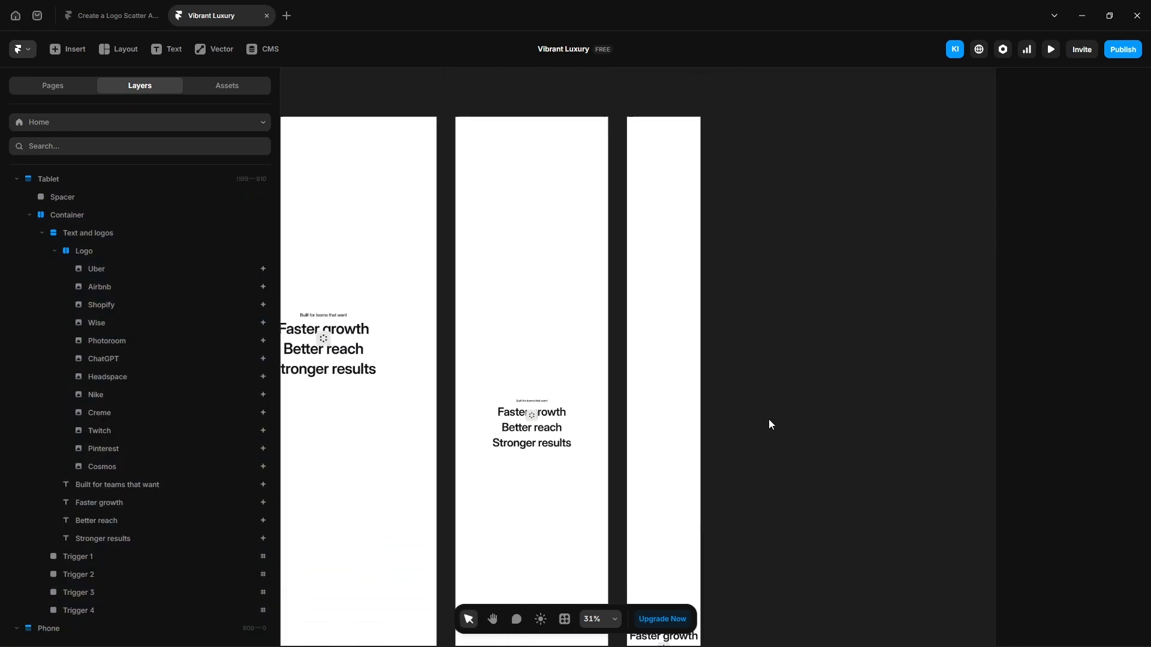
left_click(16, 179)
left_click(75, 263)
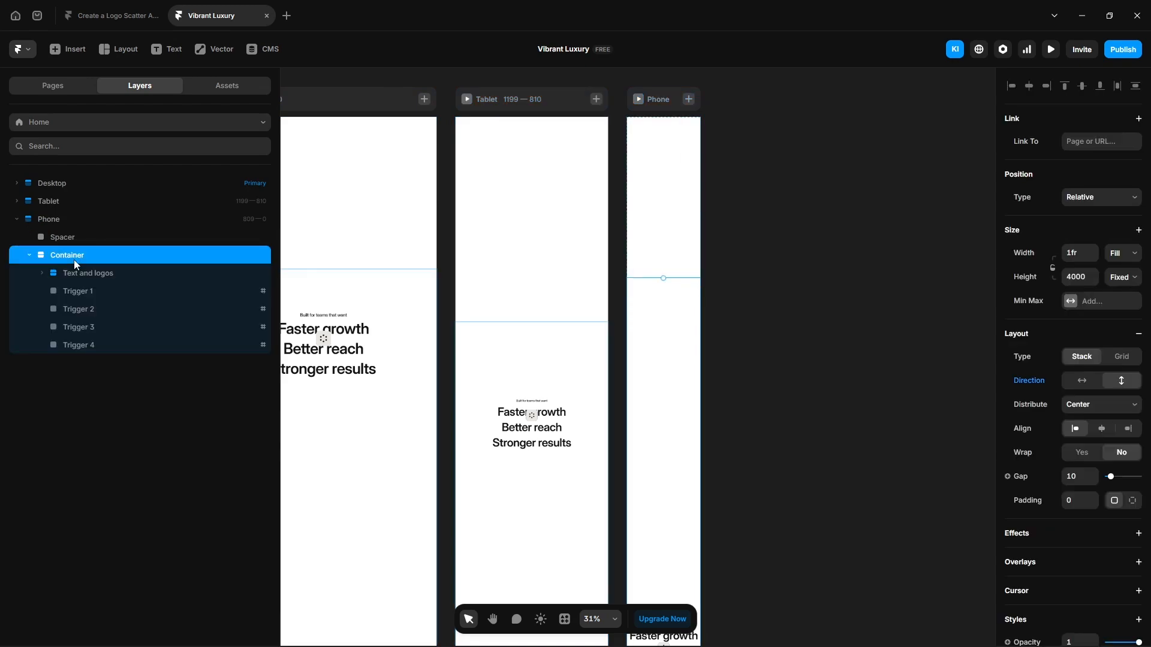
left_click(1075, 408)
left_click(1077, 422)
left_click(737, 345)
Set the font size of the Phone text "Built for teams that want" to 14 px
scroll(682, 340, "up", 4)
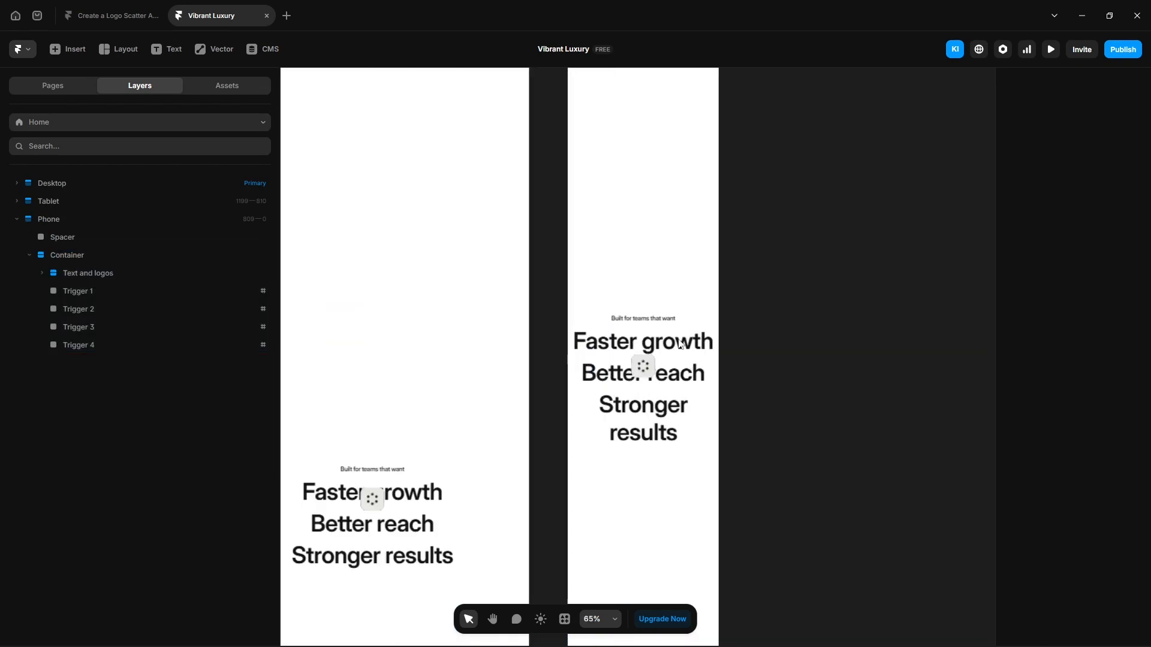
scroll(680, 345, "up", 3)
left_click(603, 307)
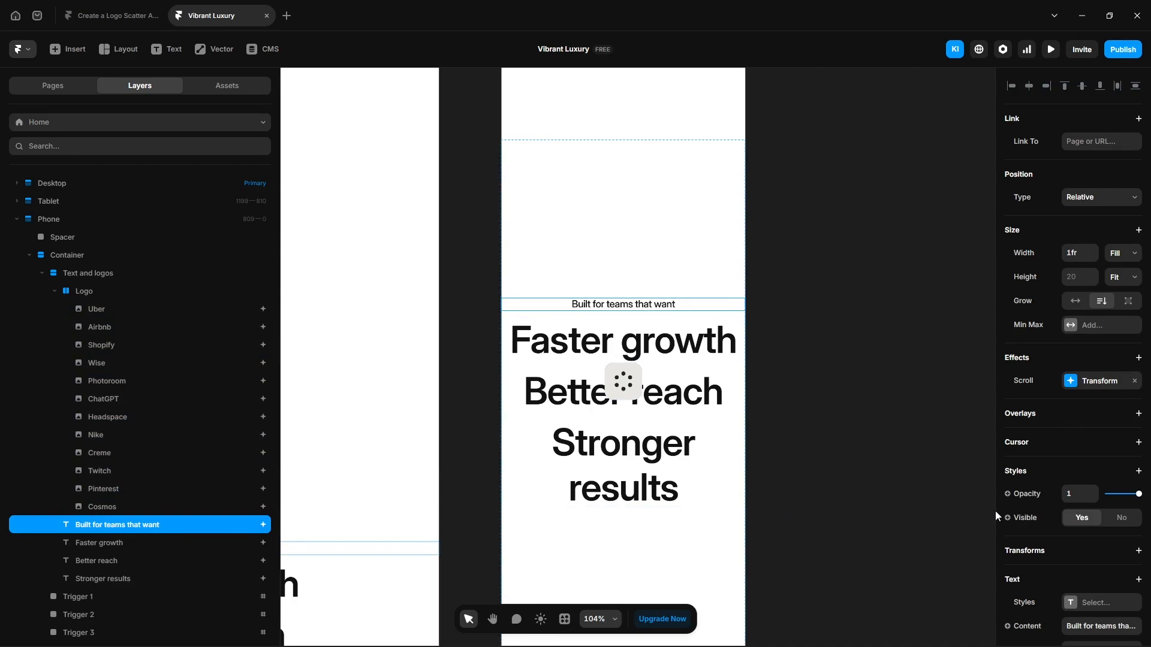
scroll(1076, 528, "down", 2)
key("Return")
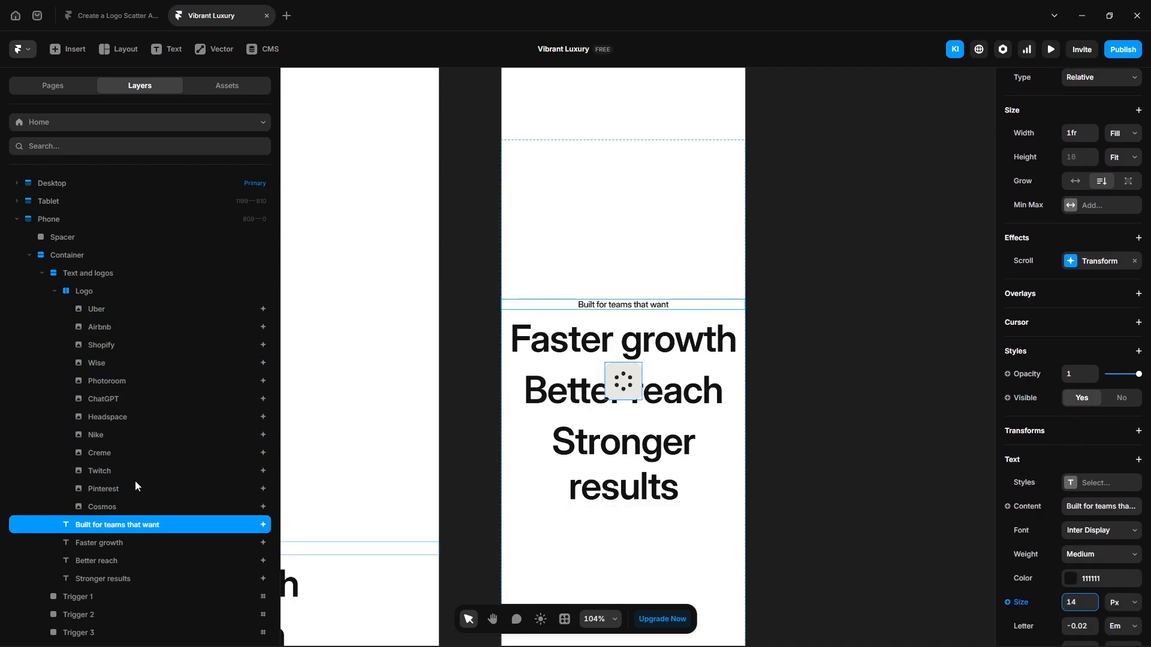
Set the font size of the three Phone headlines, from Faster growth to Stronger results, to 40 px
left_click(120, 543)
left_click(116, 579, "shift")
scroll(1058, 531, "down", 3)
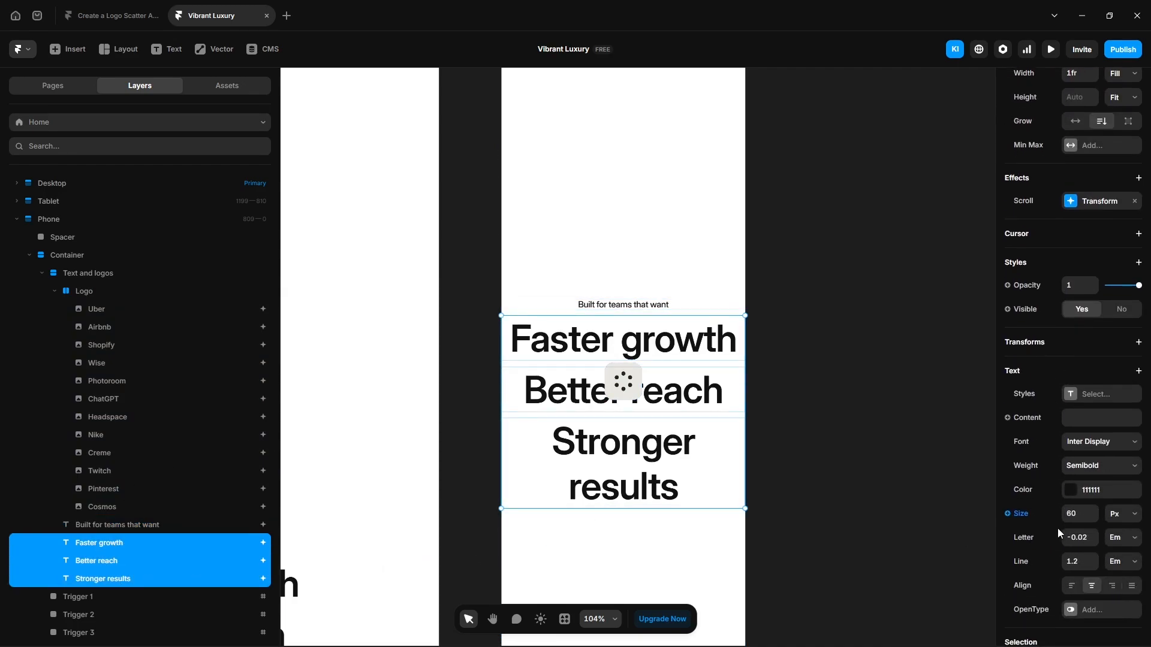
key("Return")
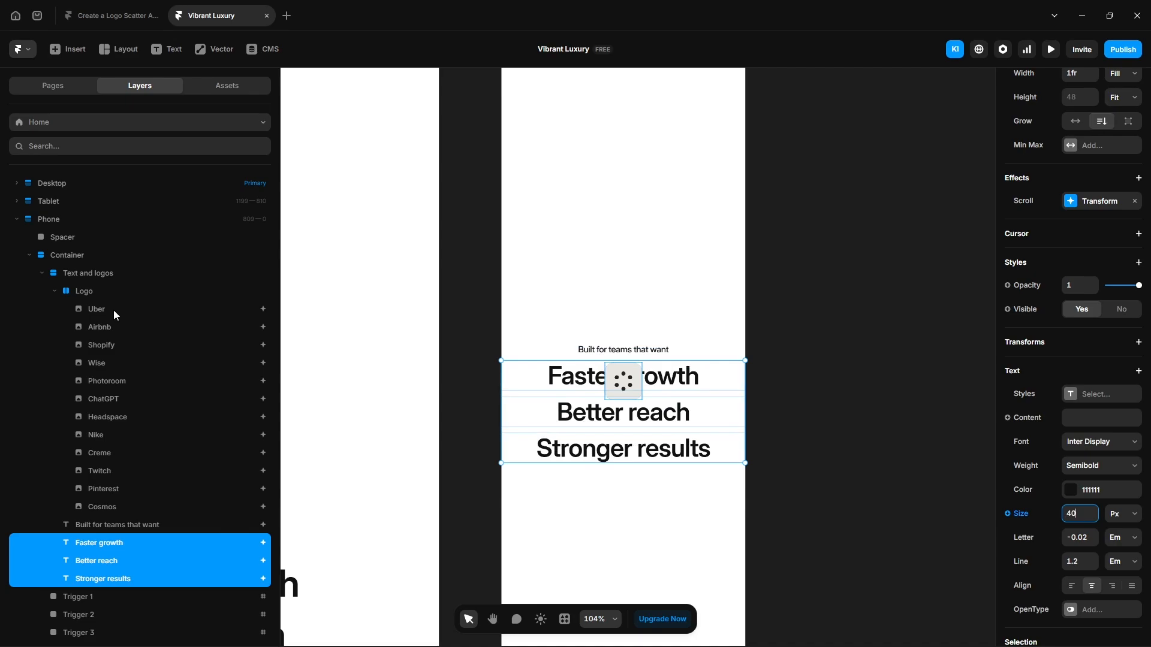
Resize all Phone logos from Uber to Cosmos to 40 by 40
left_click(116, 315)
left_click(113, 507, "shift")
left_click(1073, 345)
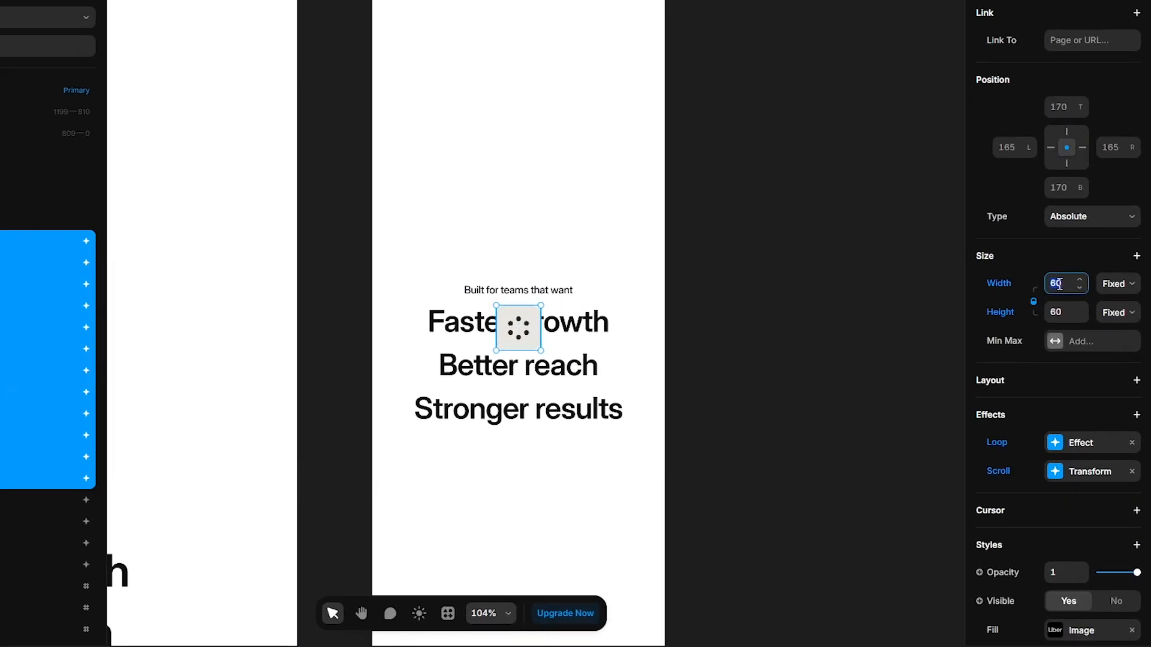
type("40")
key("Return")
scroll(1029, 454, "down", 5)
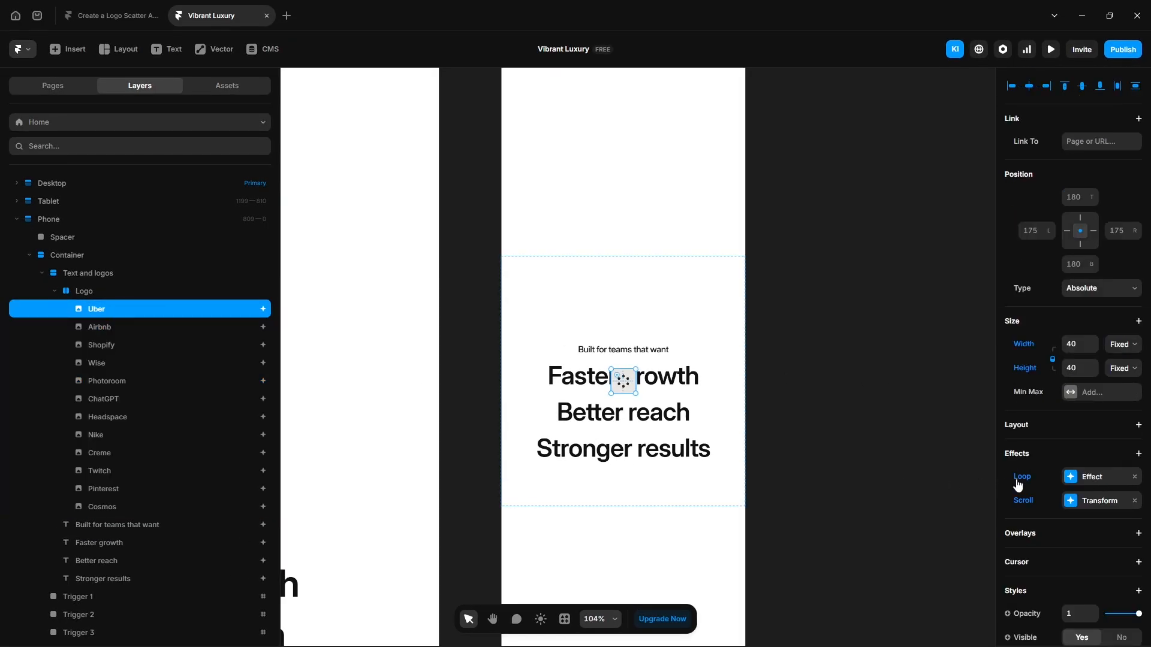
Set the scroll transform's To offset of the Phone Uber logo to X -170
left_click(1078, 506)
left_click(919, 582)
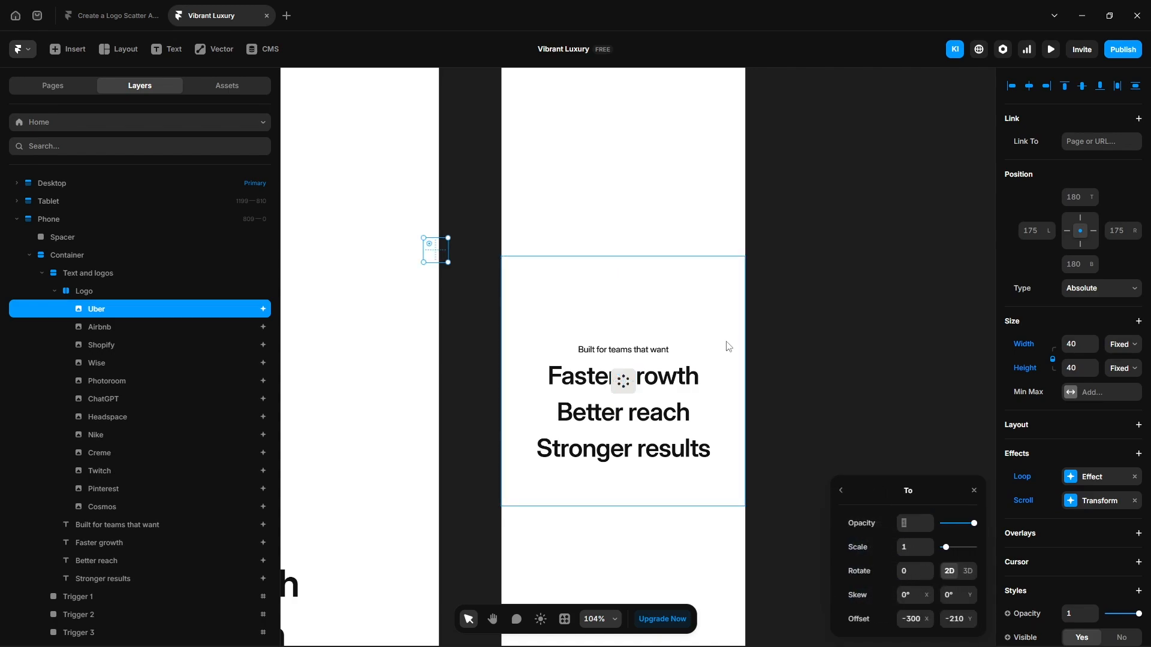
left_click(916, 619)
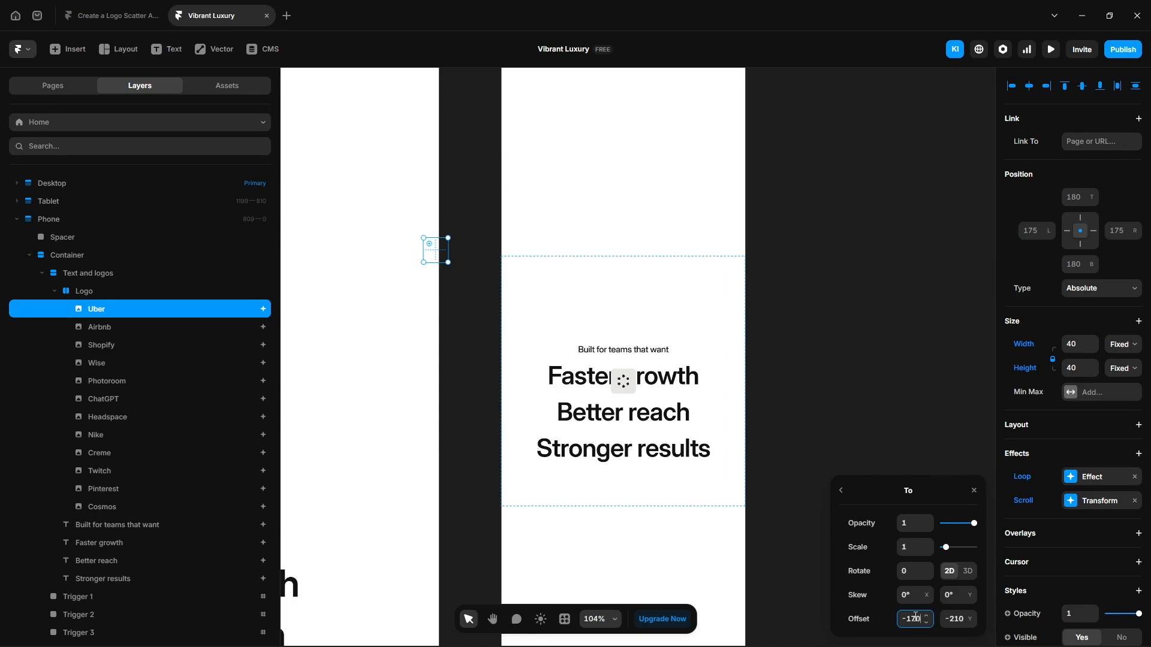
key("Tab")
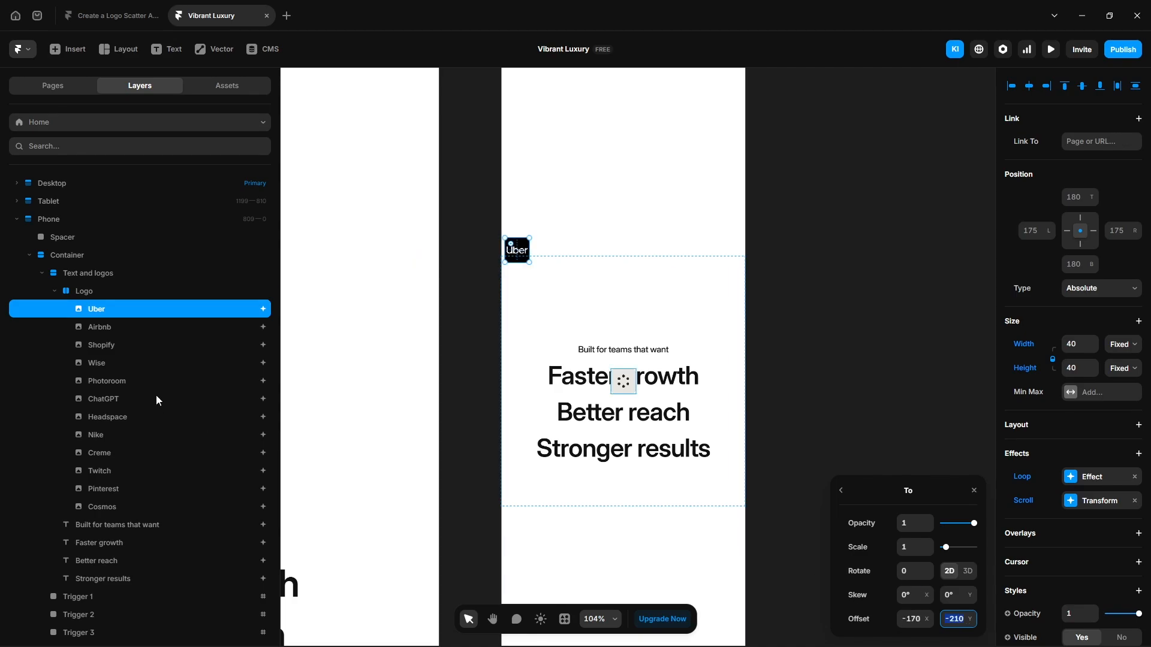
Set the scroll transform's To offset of the Phone Airbnb logo to X -120
left_click(105, 327)
left_click(843, 490)
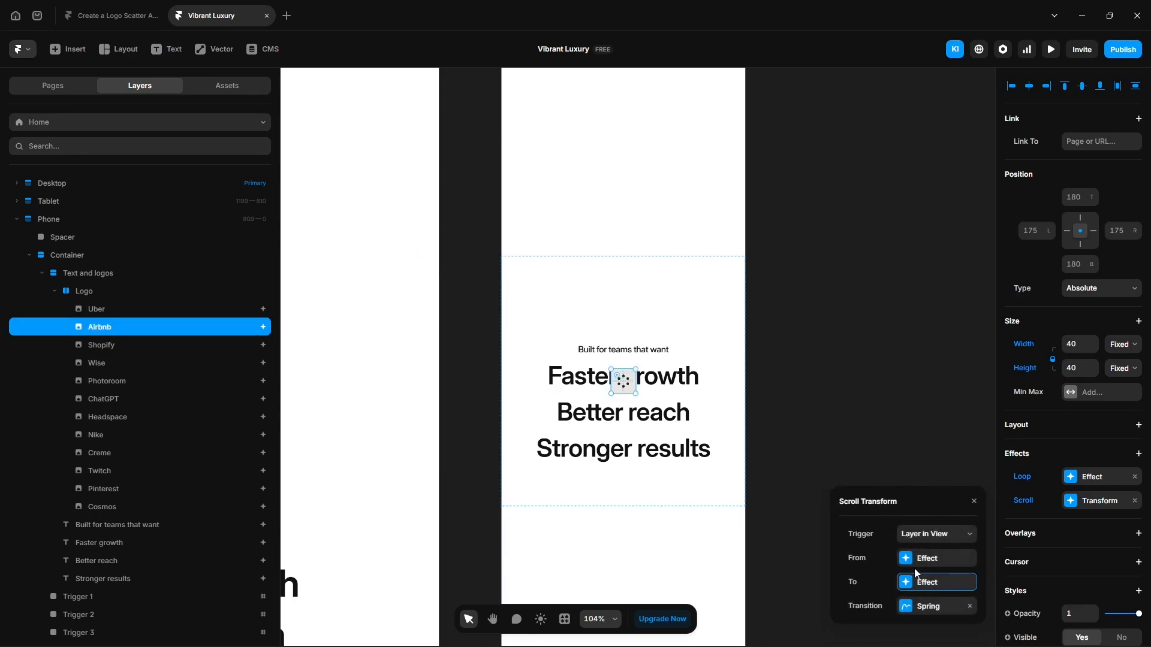
left_click(919, 583)
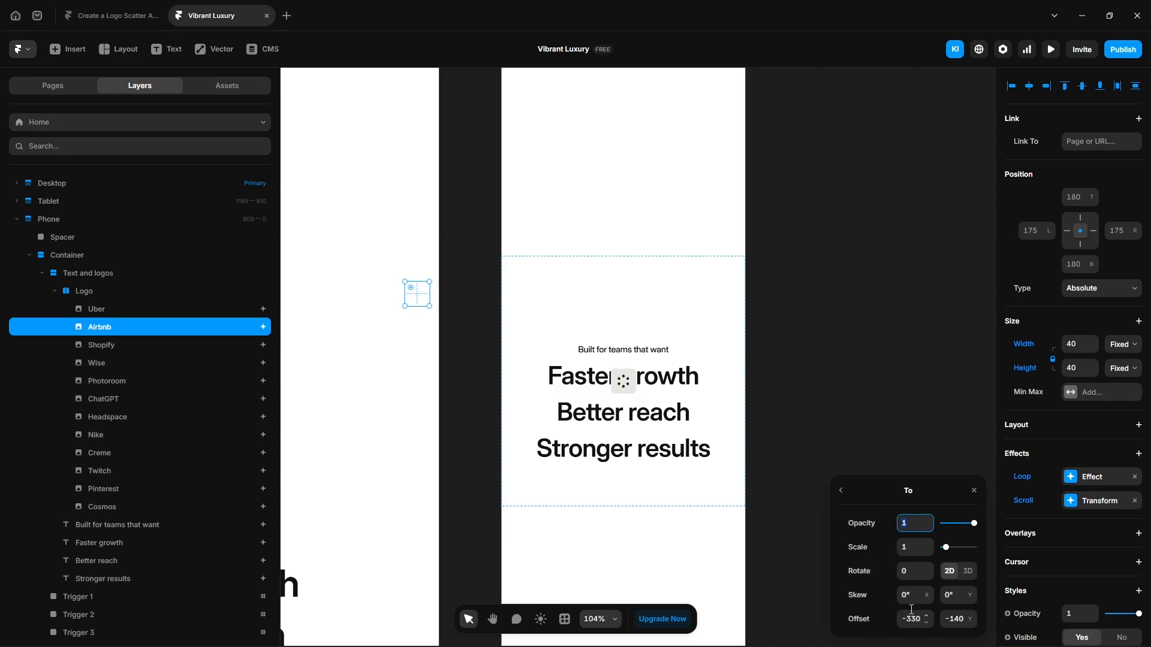
left_click(913, 619)
type("-")
key("Tab")
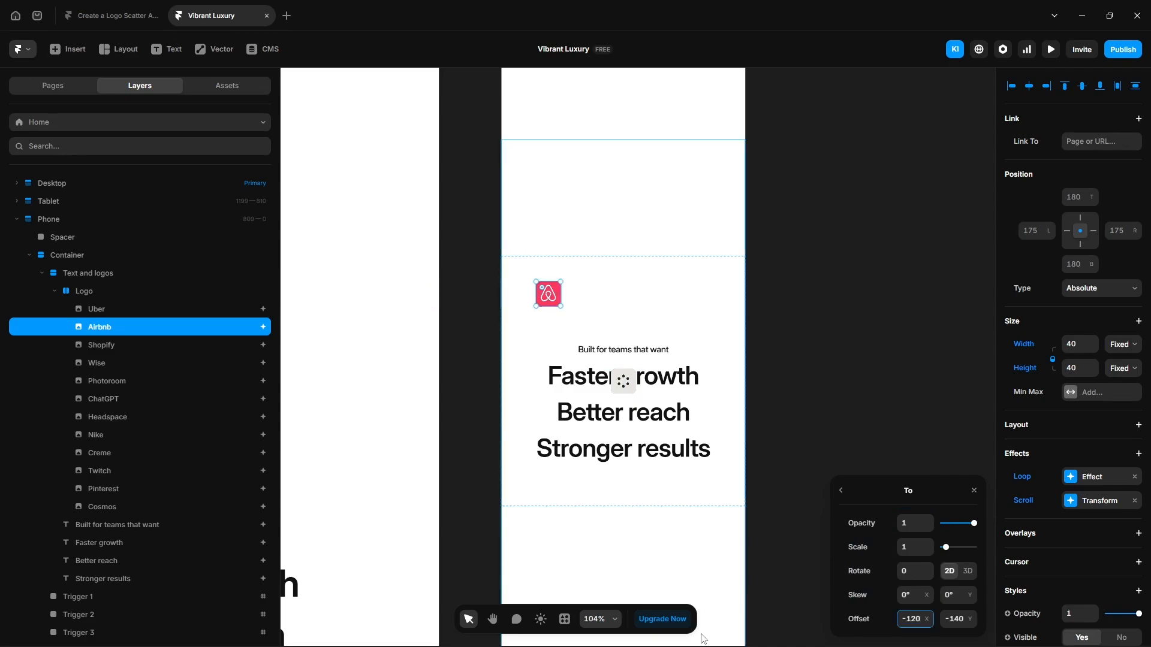
Shorten the scroll transform's horizontal To offsets of the Phone Shopify and Wise logos to suit the narrow frame
left_click(102, 346)
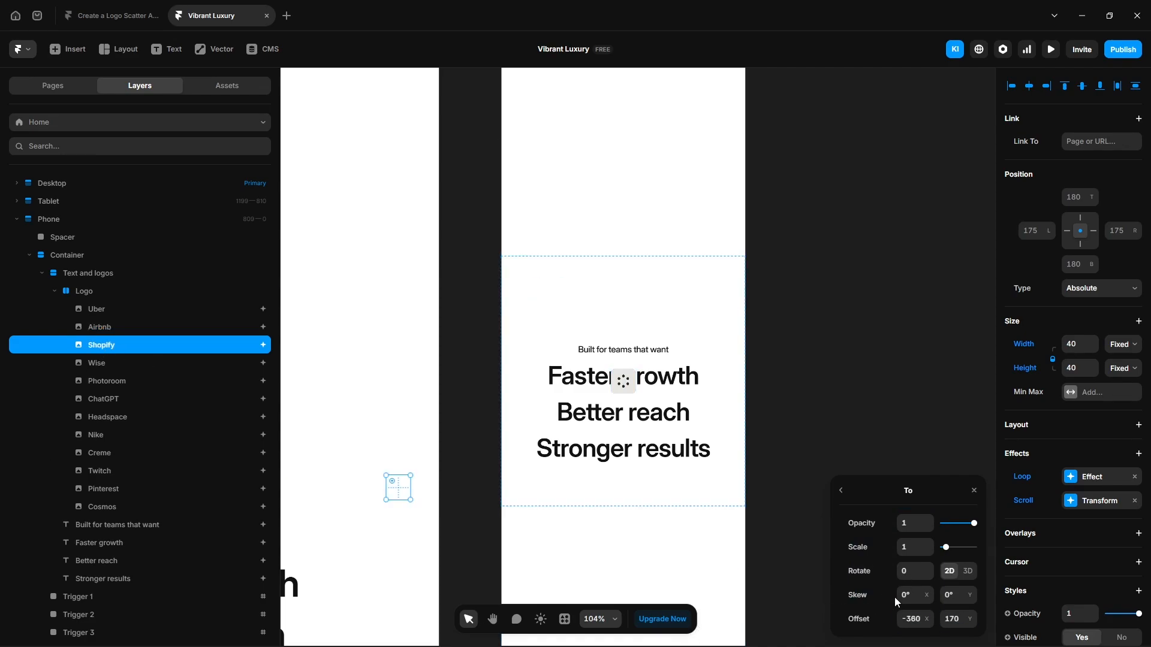
type("170")
key("Return")
left_click(96, 363)
left_click(915, 618)
type("-16")
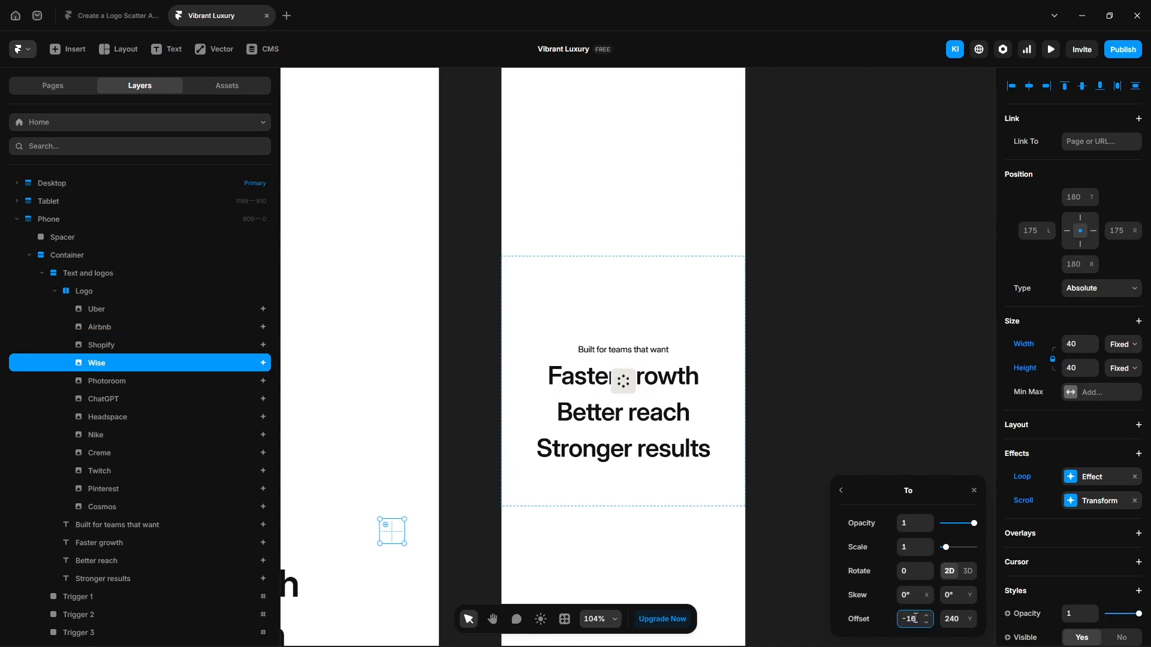
Adjust the scroll transform's To offsets of the Phone Photoroom and ChatGPT logos, giving ChatGPT X 160
left_click(107, 381)
left_click(916, 619)
left_click(103, 399)
type("160")
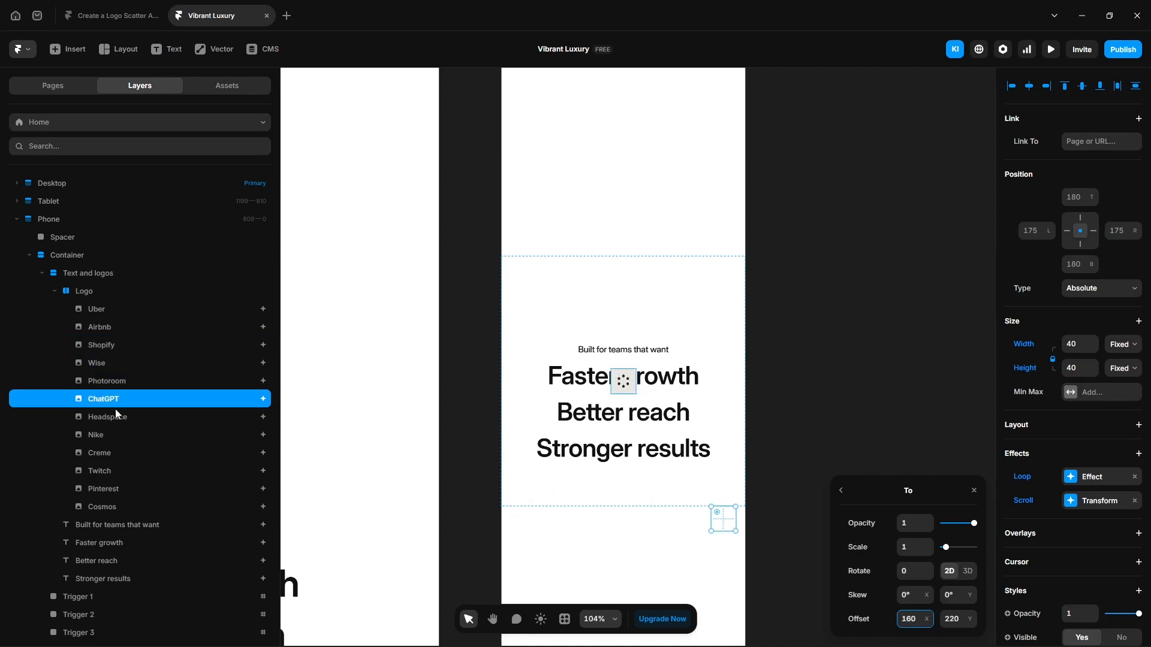
Adjust the To offsets of the Phone Headspace, Nike and Creme logos, with X 170 for Nike and X 165, Y 220 for Creme
left_click(114, 416)
left_click(96, 435)
type("170")
left_click(951, 620)
left_click(99, 453)
left_click(912, 619)
left_click(952, 619)
type("220")
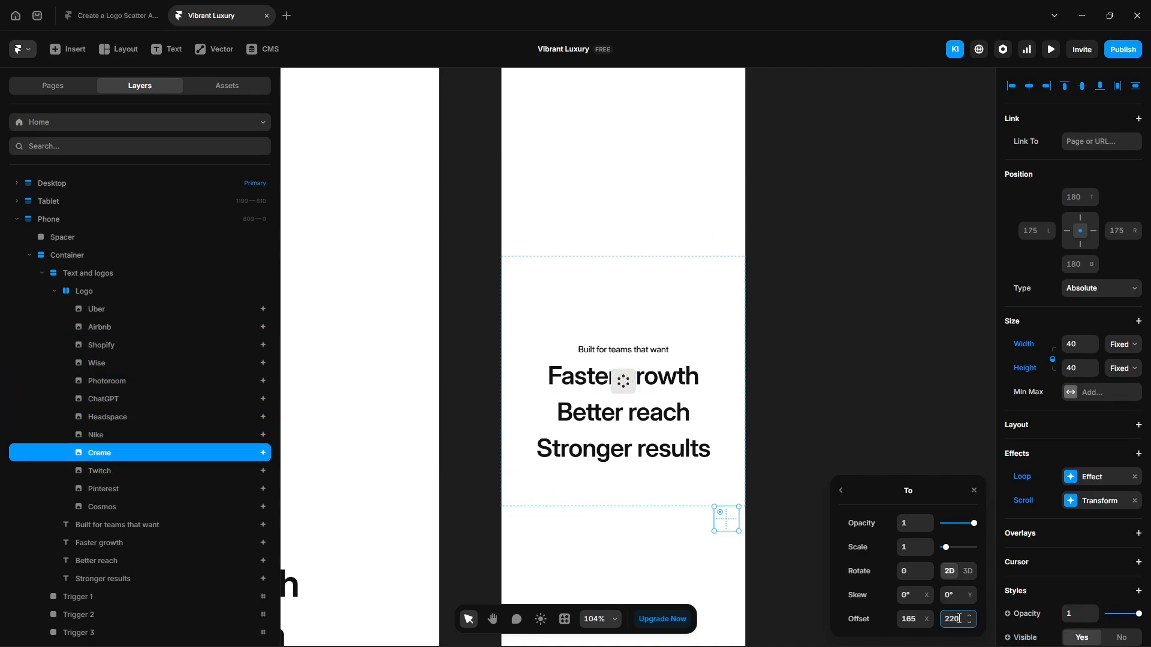
Adjust the scroll transform's To offsets of the Phone Twitch and Pinterest logos, giving Pinterest X 140
left_click(99, 472)
left_click(103, 489)
left_click(908, 620)
type("140")
key("Return")
Set the scroll transform's To offset of the Phone Cosmos logo to X 150 and Y 200
left_click(123, 511)
left_click(911, 619)
type("150")
left_click(952, 619)
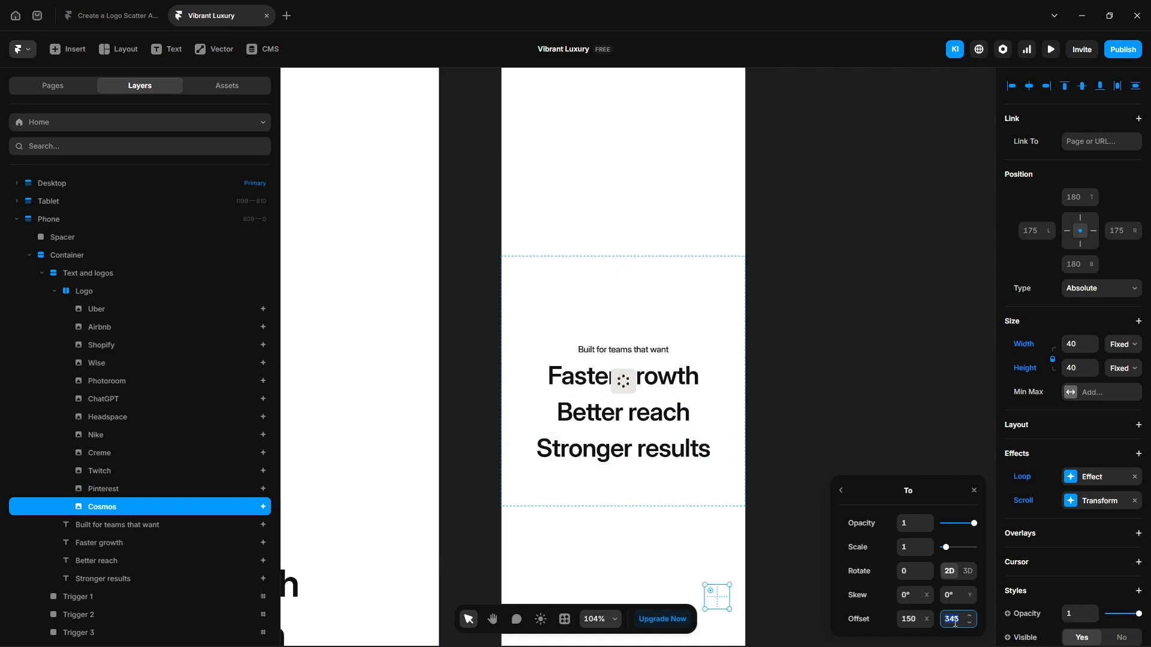
type("200")
key("Return")
Select all twelve Phone logos from Uber to Cosmos and set their loop effect offset to X 25 and Y -5
left_click(114, 310)
left_click(115, 500, "shift")
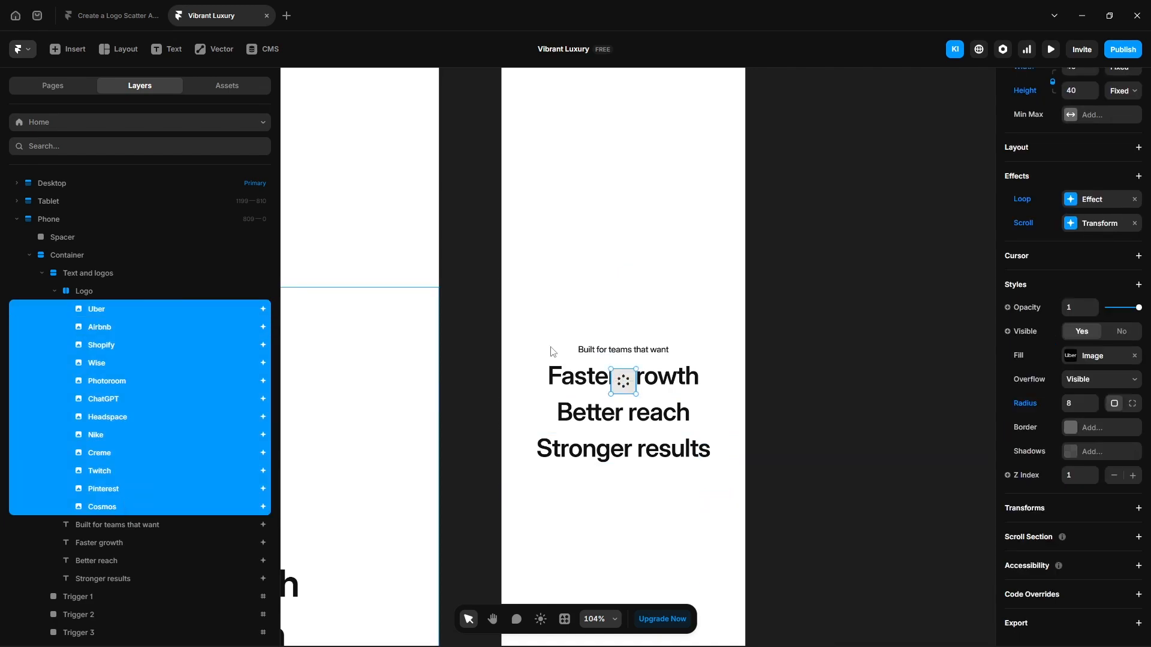
left_click(1088, 199)
type("25")
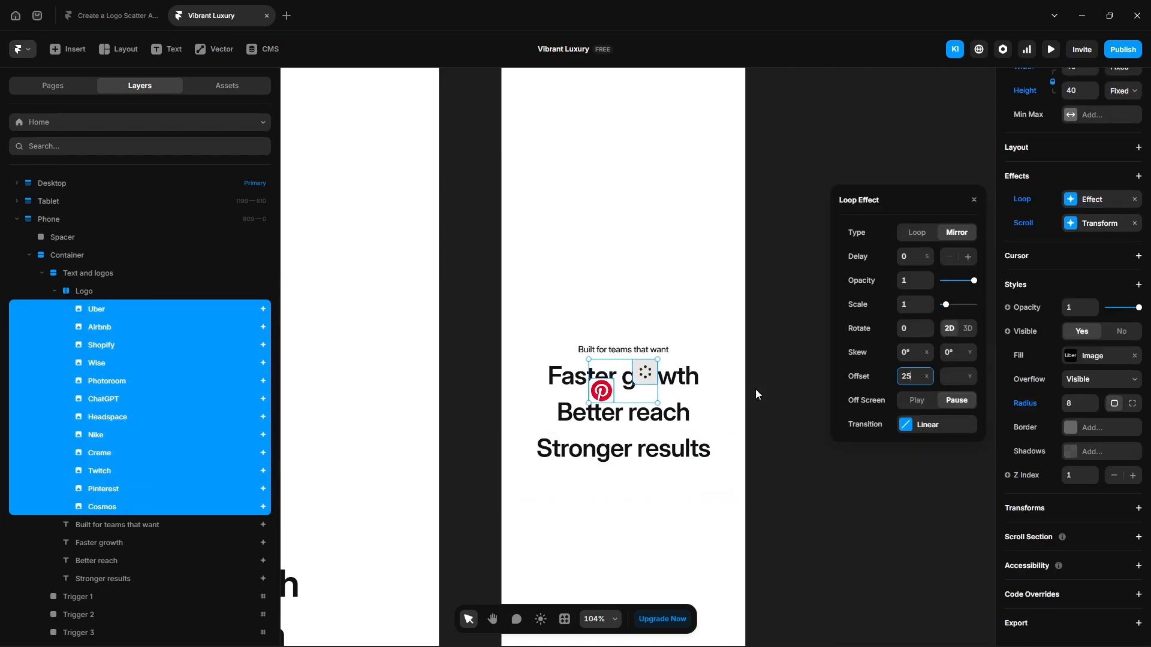
key("Tab")
type("-5")
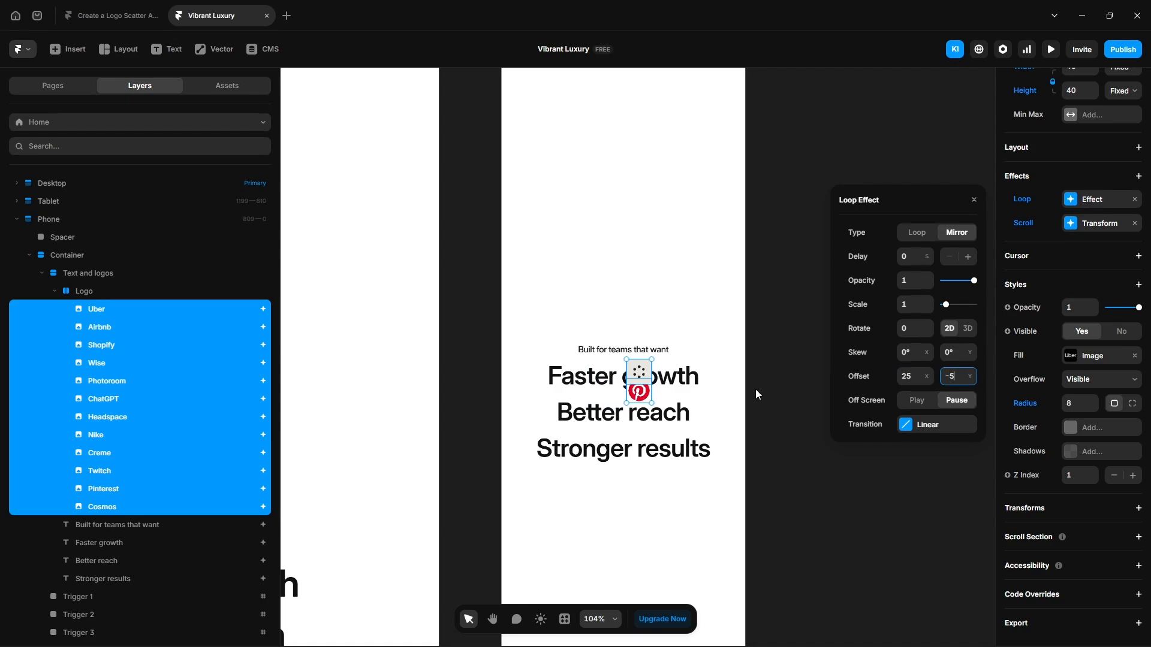
Reverse the loop effect offset of the Phone Airbnb, Wise and ChatGPT logos to X -25 and Y 5
left_click(98, 329)
left_click(865, 376)
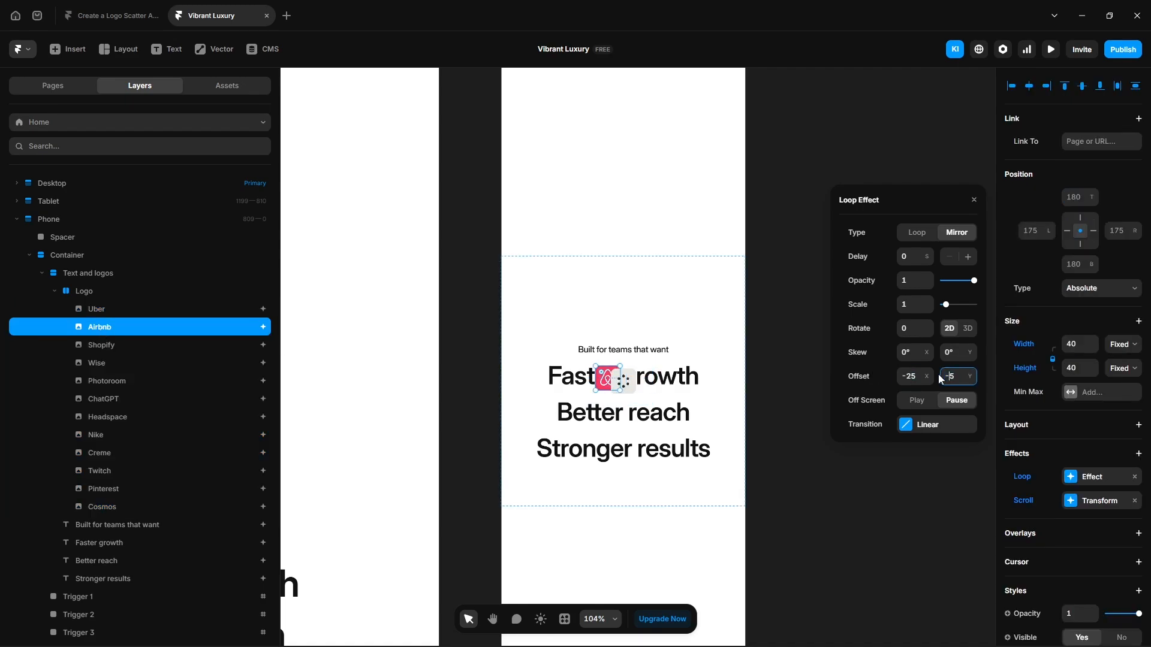
left_click(107, 361)
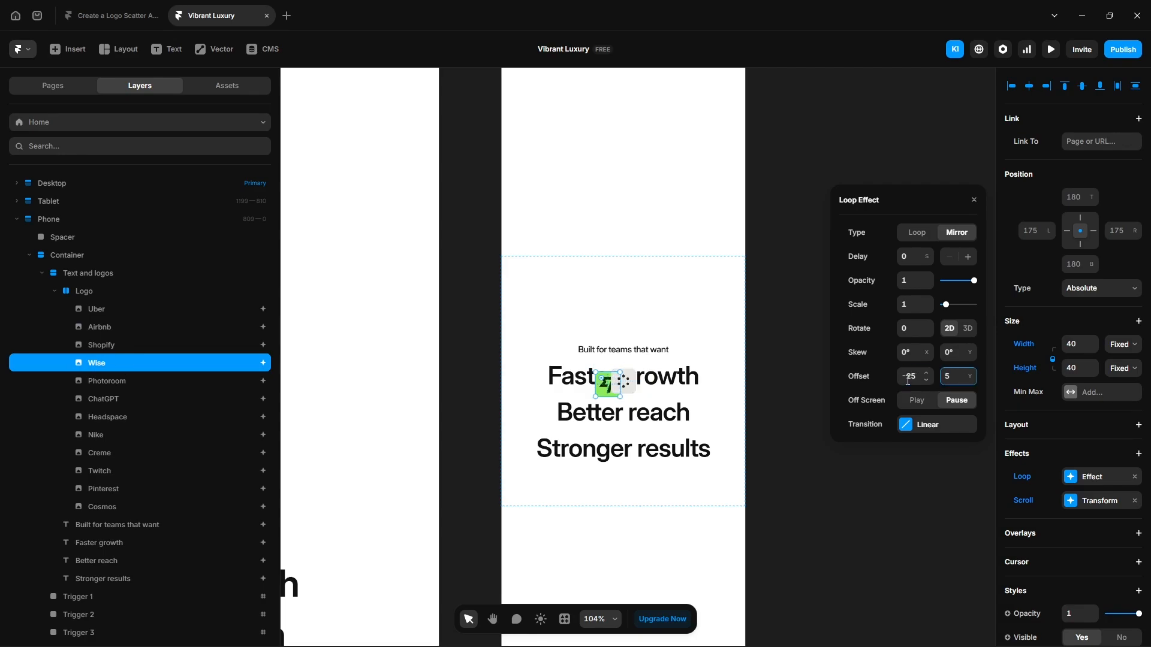
left_click(103, 398)
left_click(910, 376)
type("-")
key("Tab")
type("5")
Reverse the loop effect offset of the Phone Nike, Twitch and Cosmos logos to X -25 and Y 5
left_click(99, 434)
left_click(904, 376)
type("-")
key("Tab")
type("5")
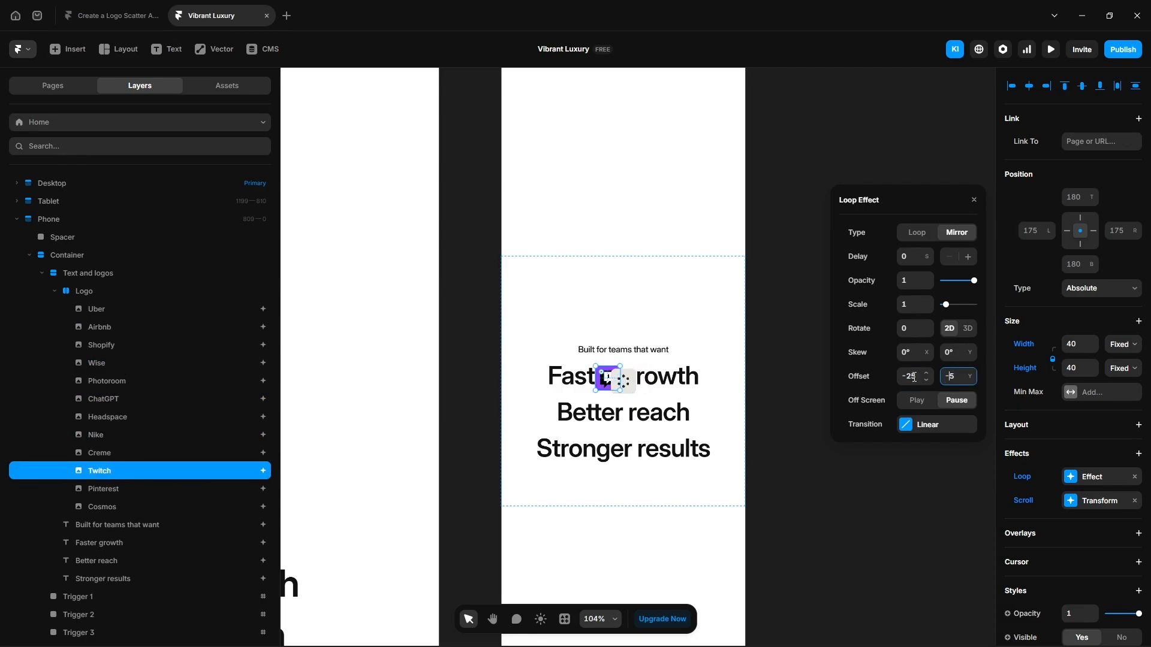
type("-")
key("Tab")
type("5")
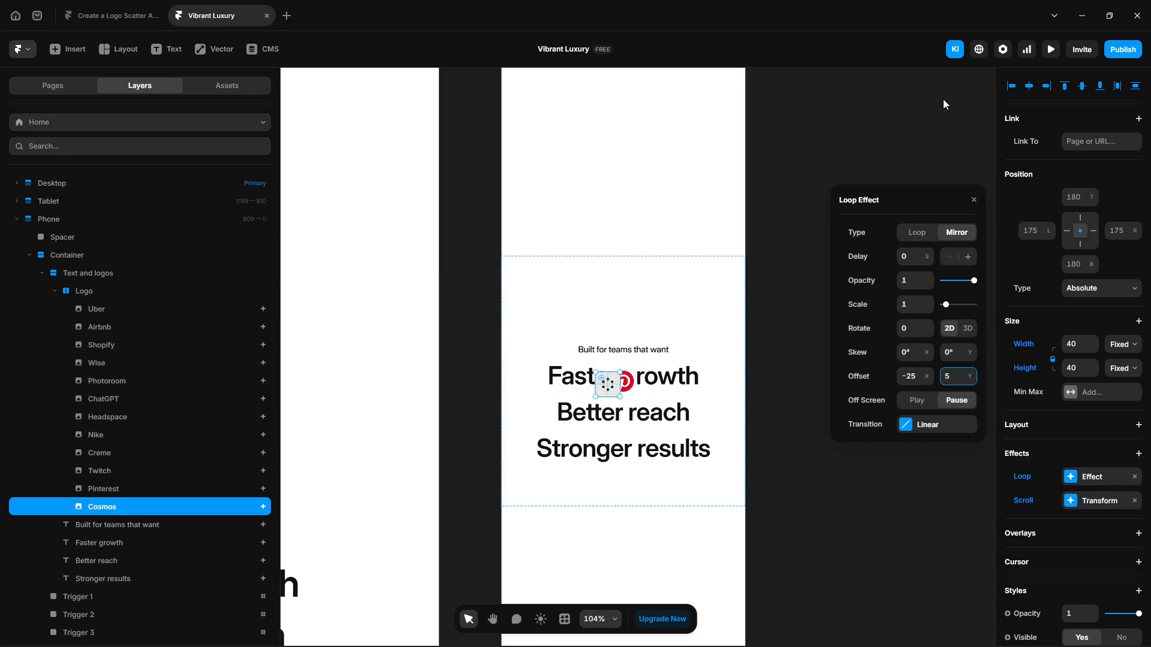
Preview the scroll animation at Phone size through the headline reveals, and widen the preview to the Desktop breakpoint at 1520
left_click(1050, 50)
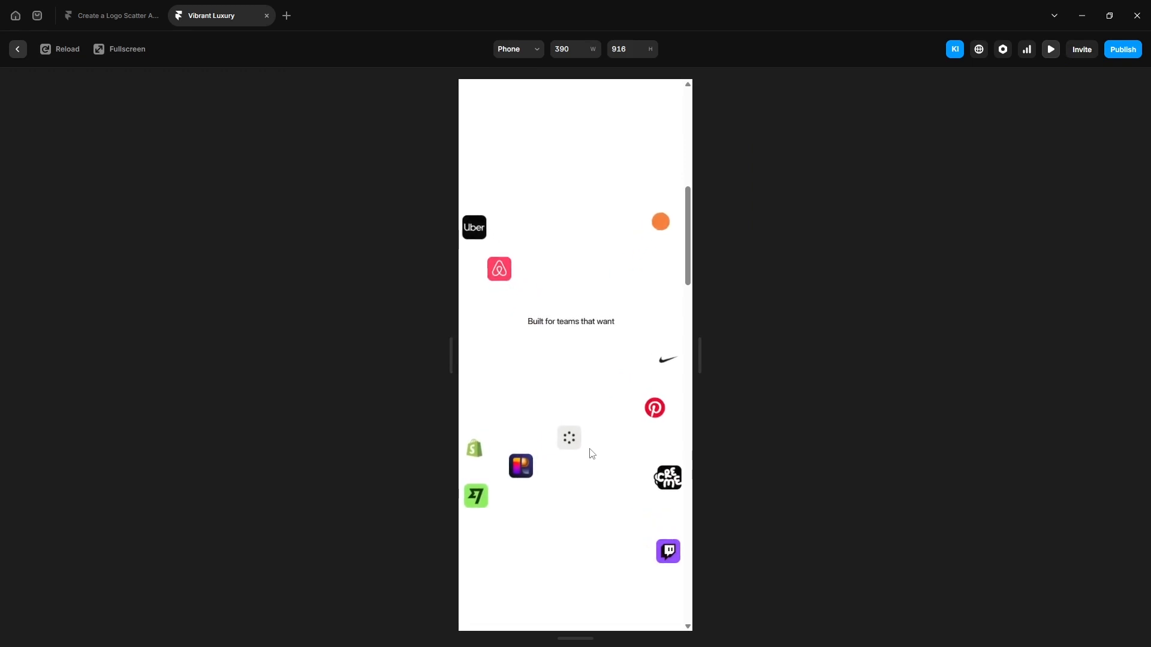
scroll(593, 455, "down", 5)
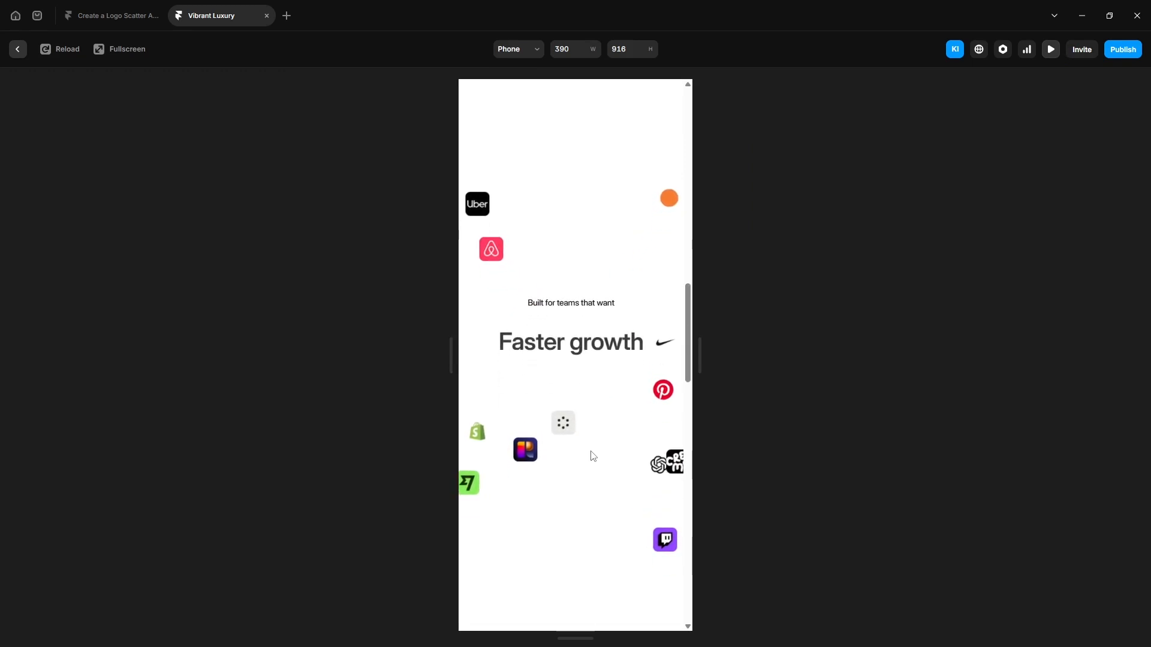
scroll(593, 456, "down", 8)
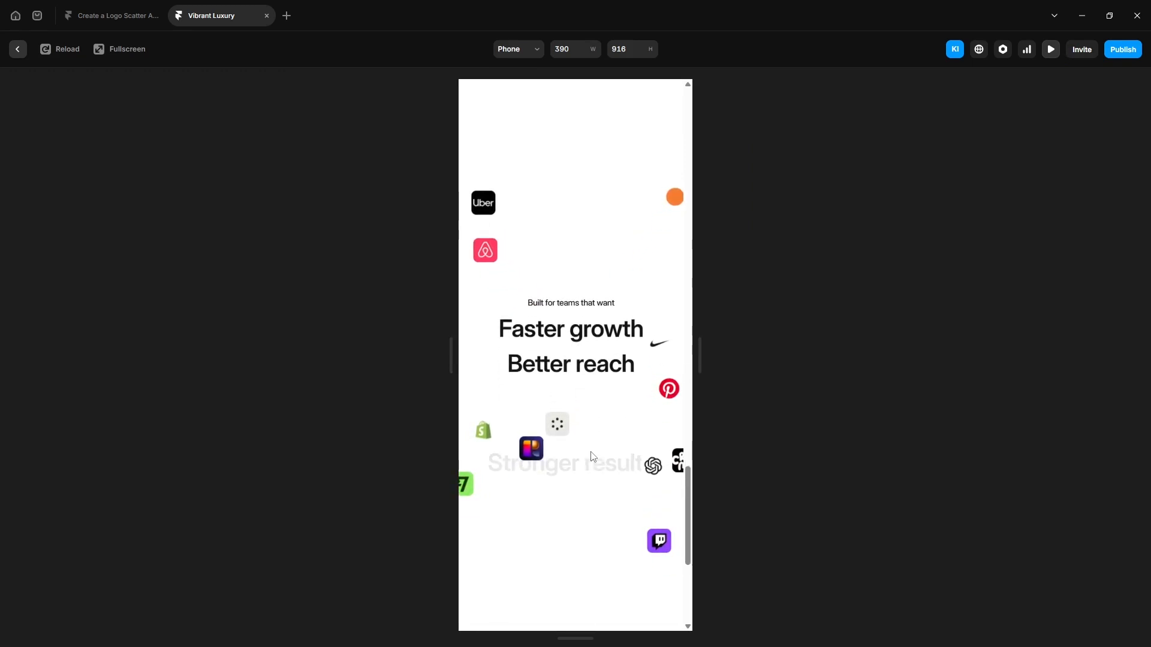
left_click_drag(701, 363, 1042, 393)
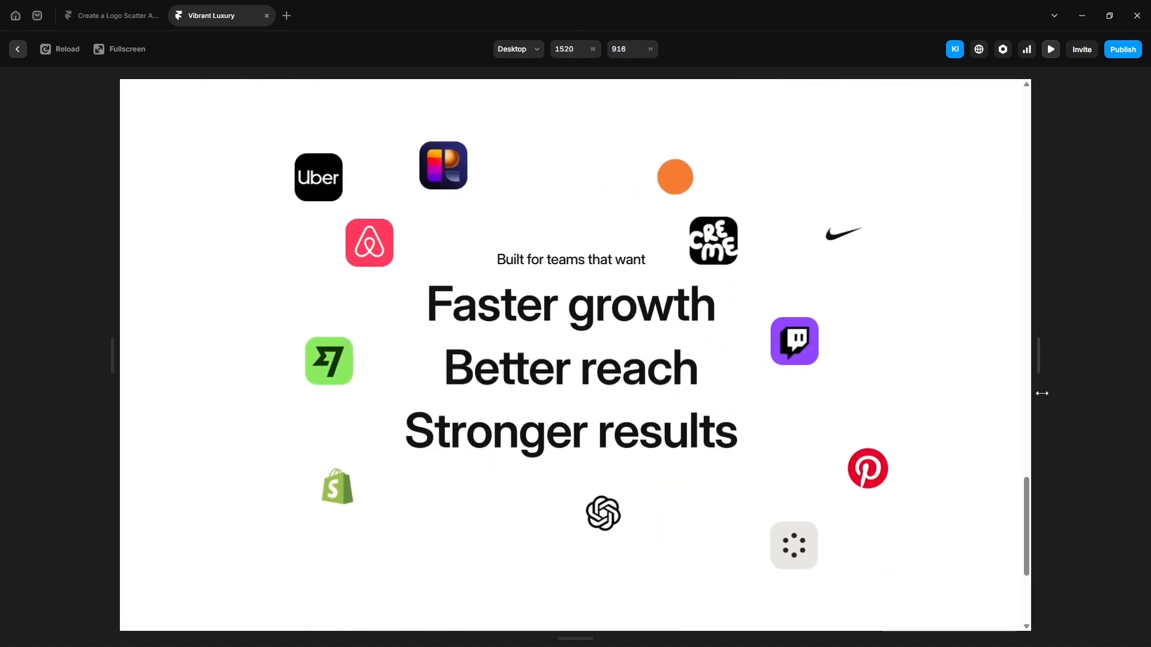